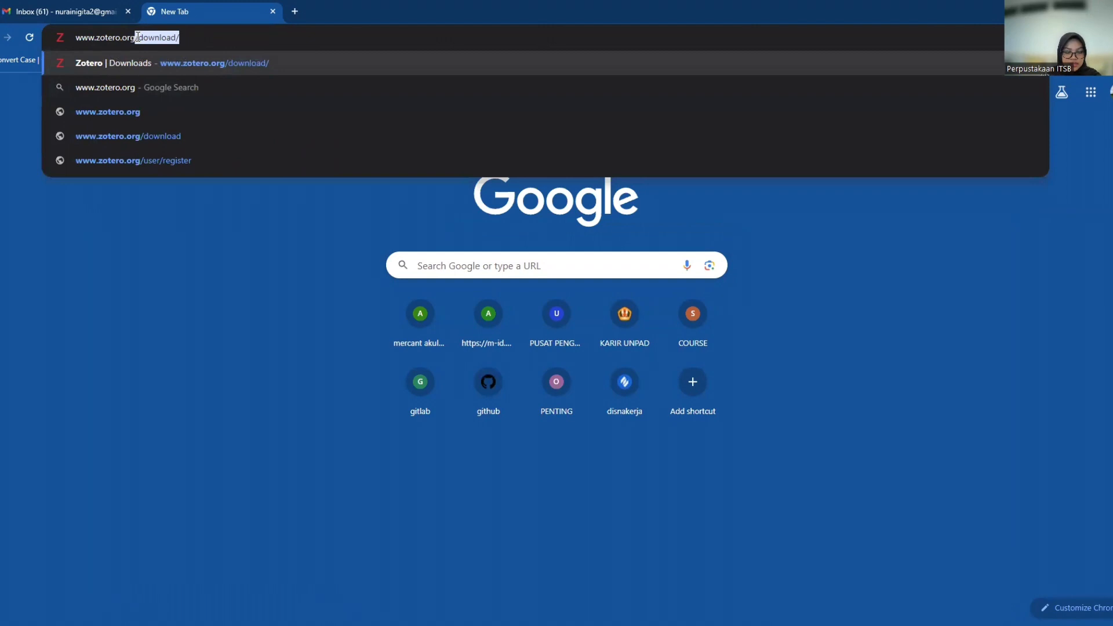
text(don)
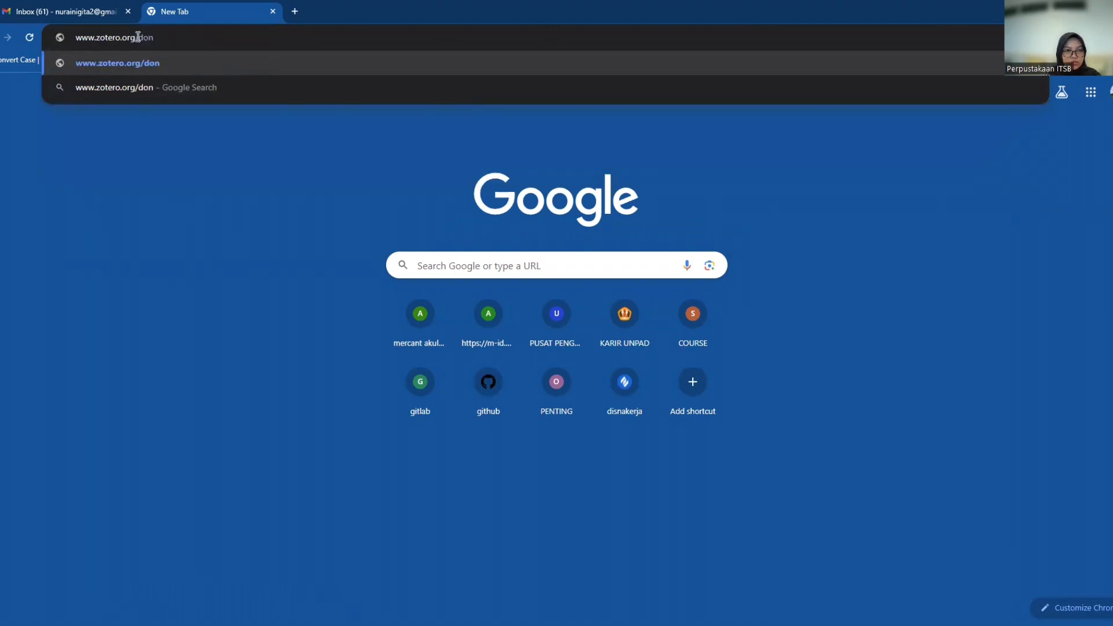
key(BackSpace)
text(wnload/)
key(Return)
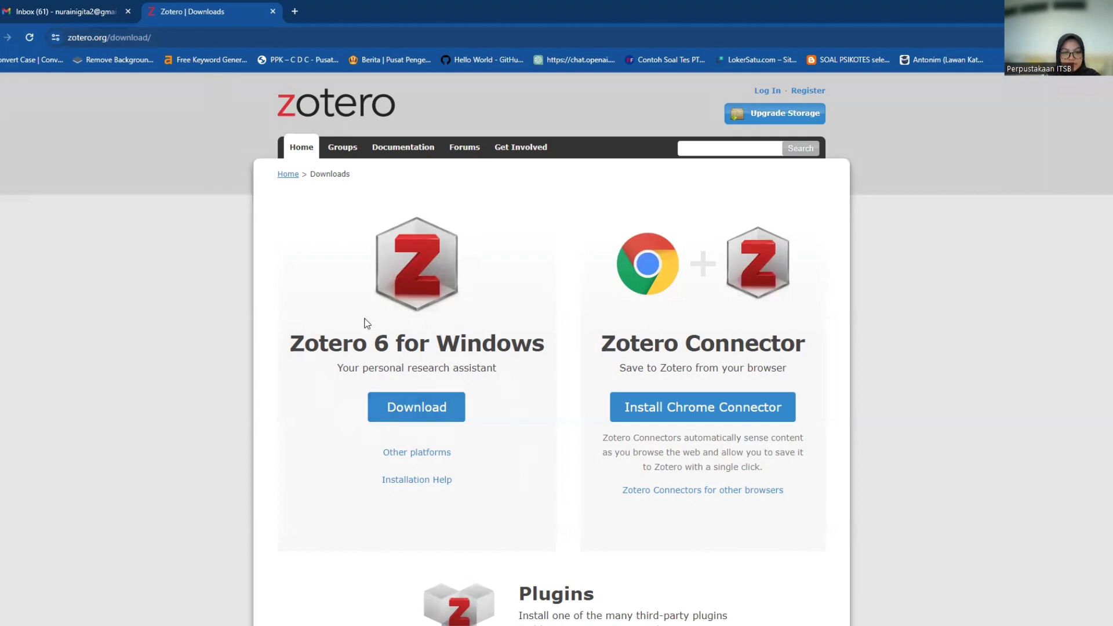
click(438, 415)
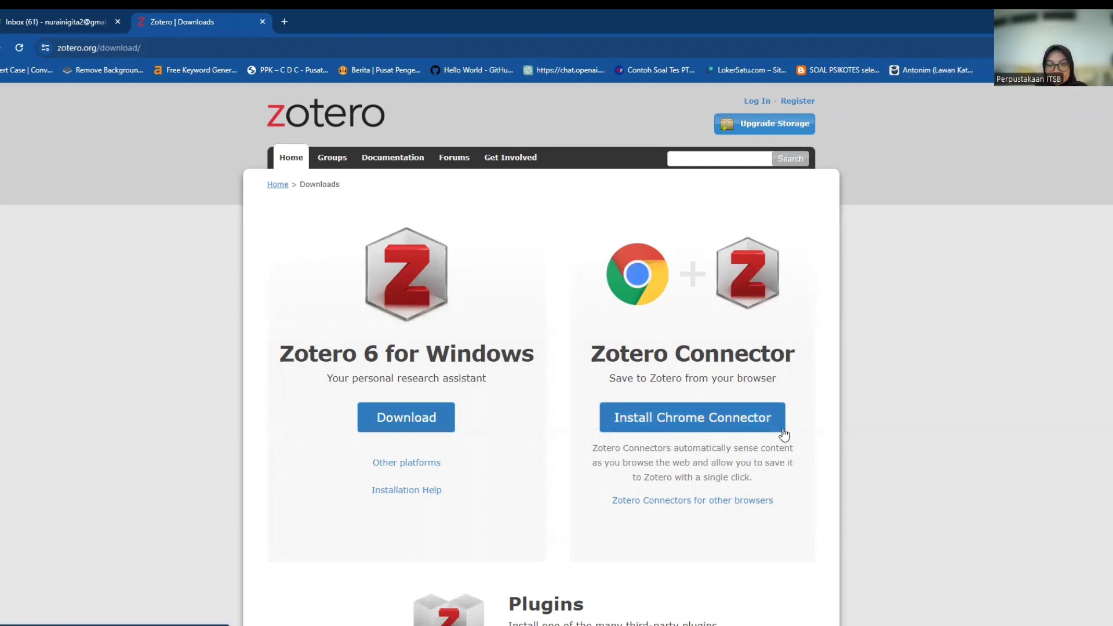
Add the Zotero Connector extension to Chrome from the Chrome Web Store.
click(742, 429)
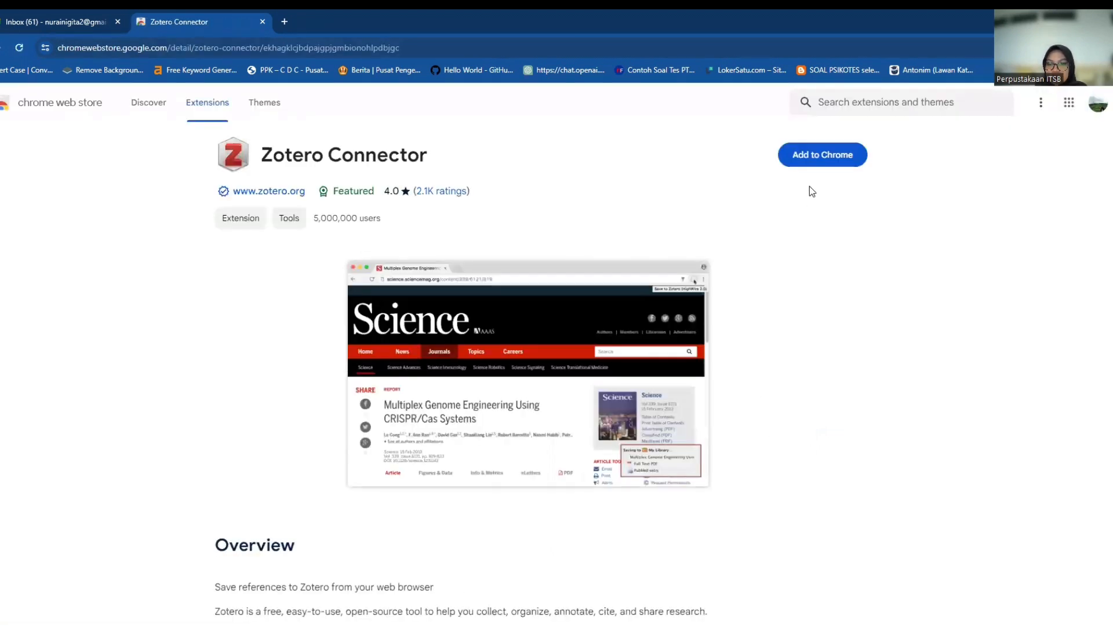
click(836, 155)
click(576, 156)
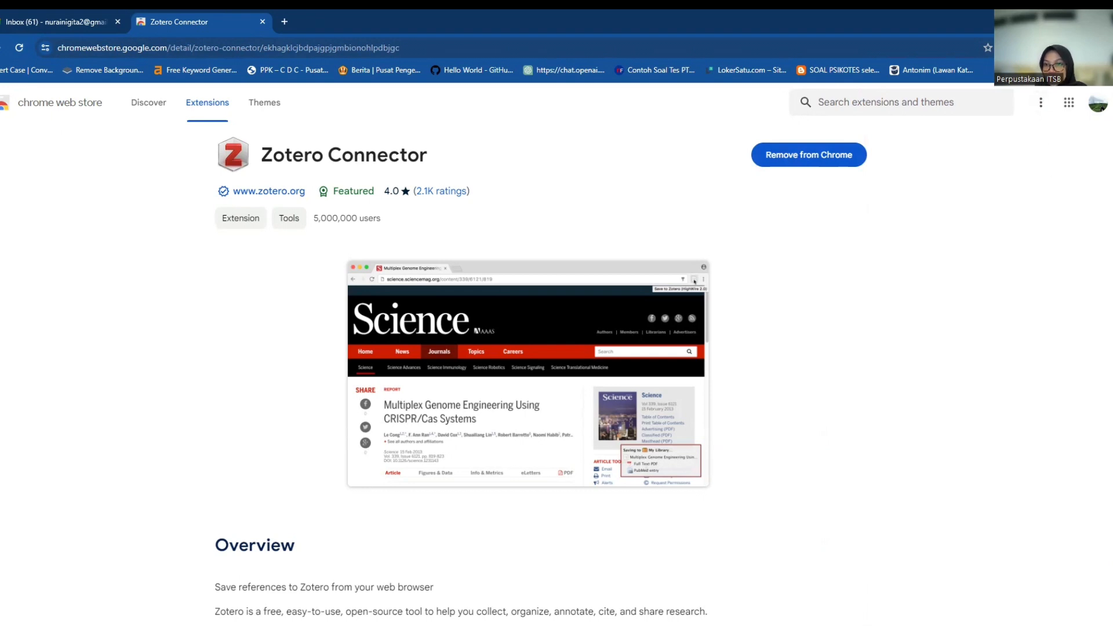
Pin Zotero Connector in the Extensions menu and open a new blank tab.
click(1018, 47)
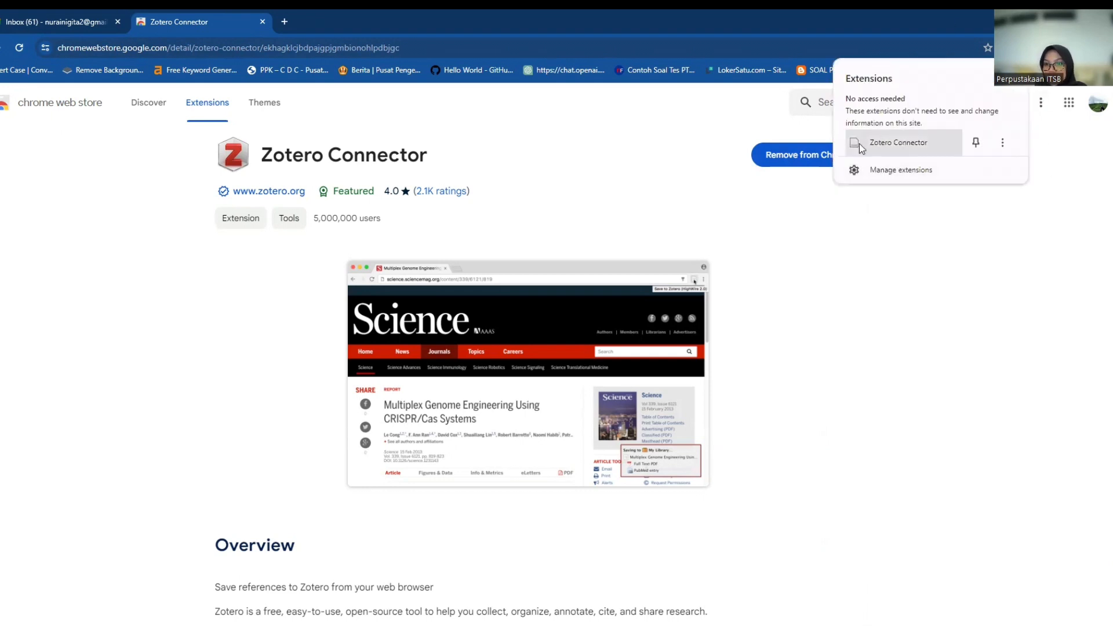
click(976, 144)
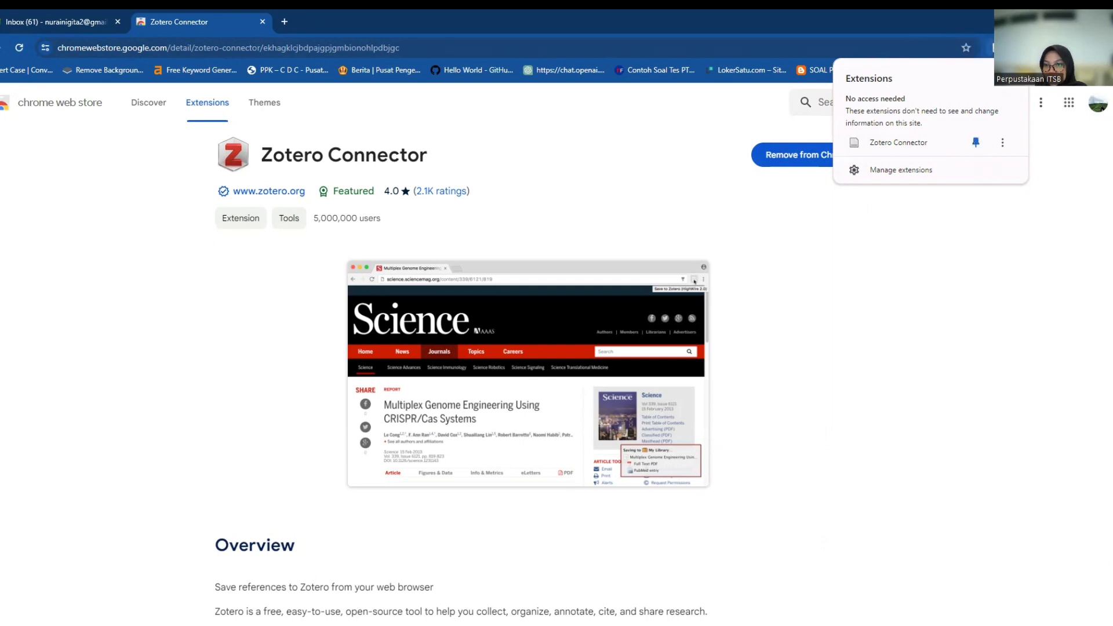
click(761, 277)
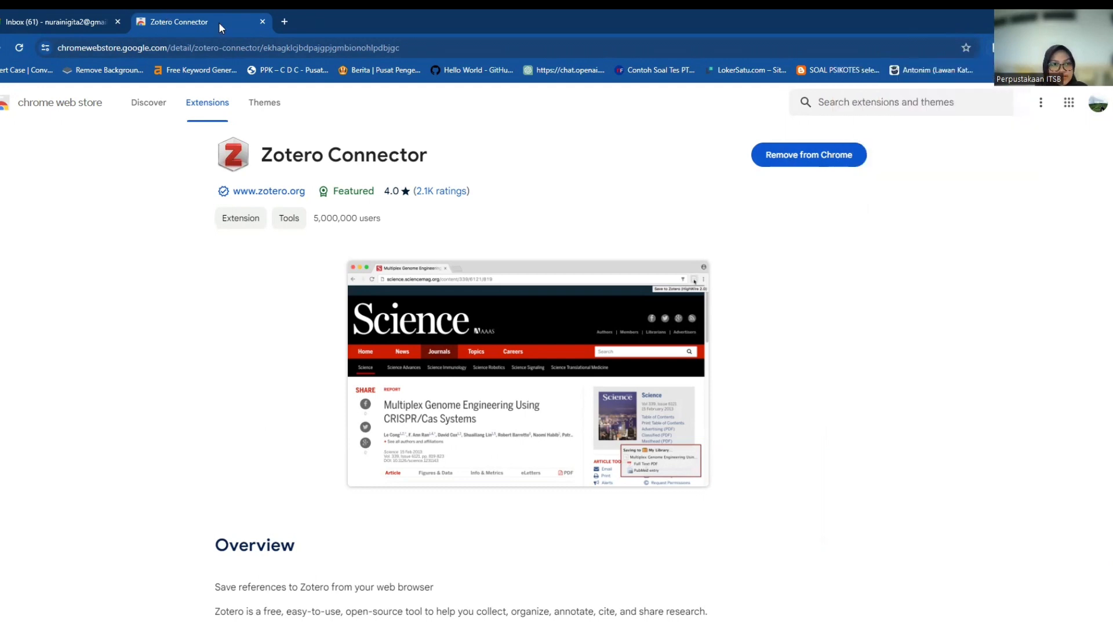
click(284, 22)
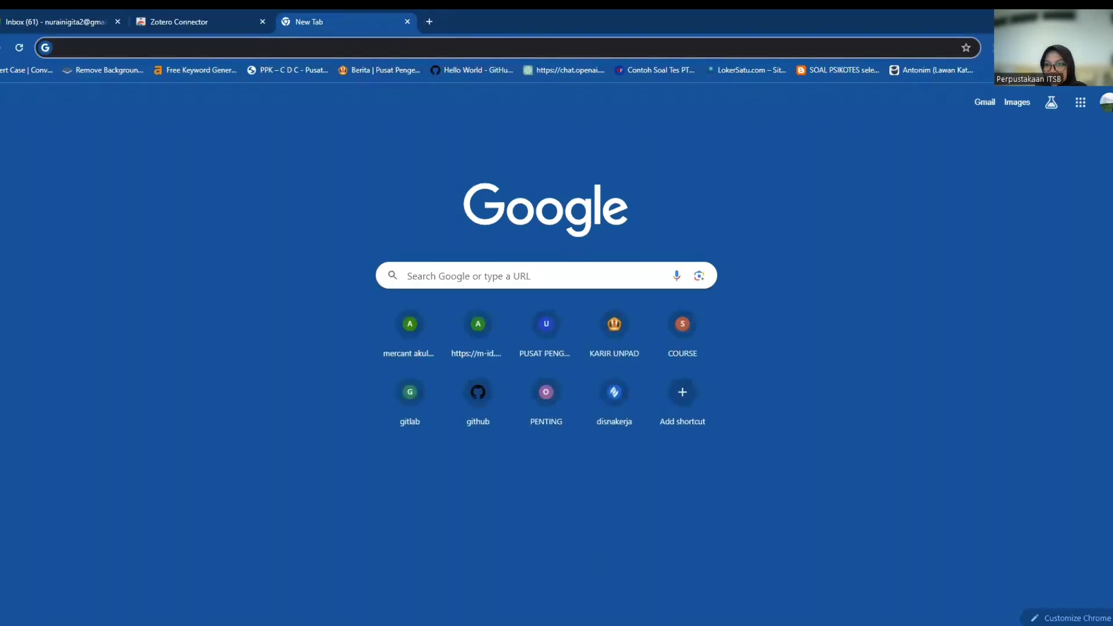
click(1046, 48)
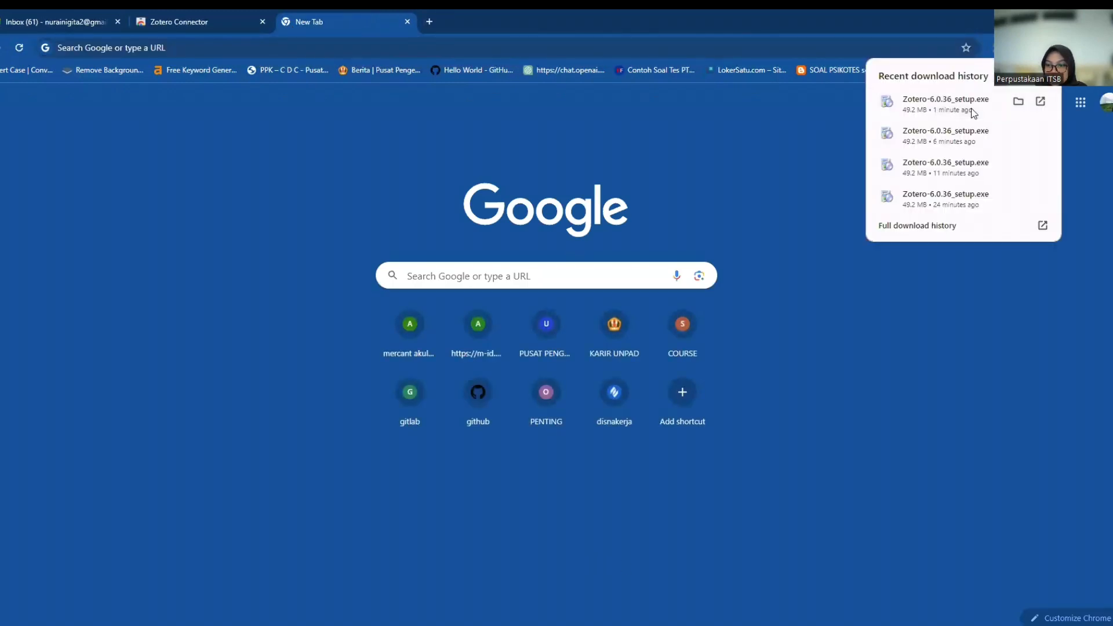
key(Escape)
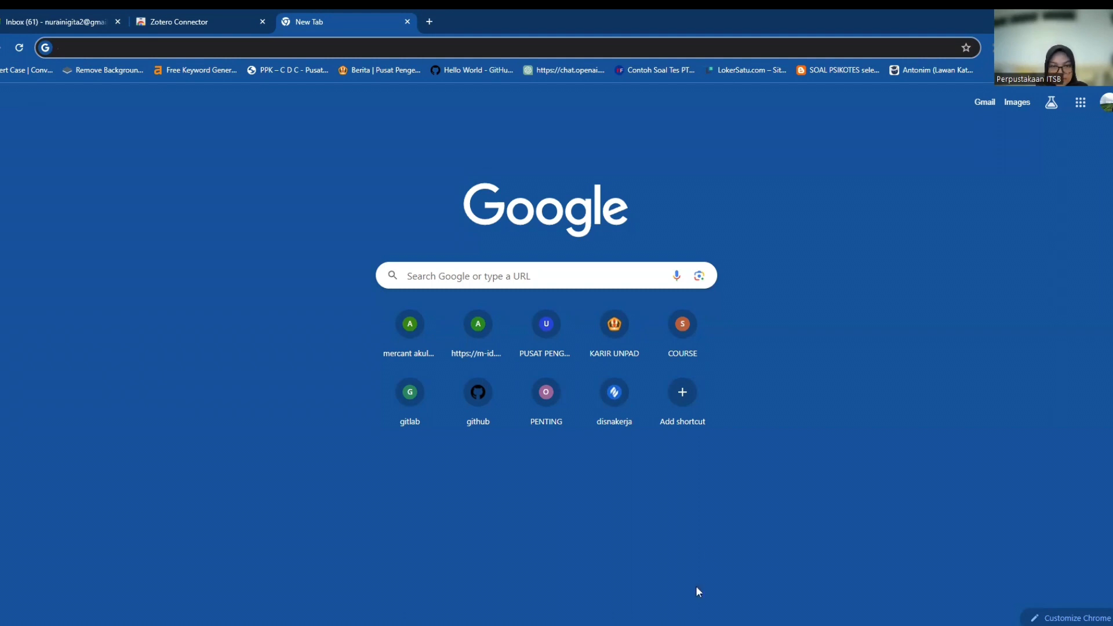
click(219, 21)
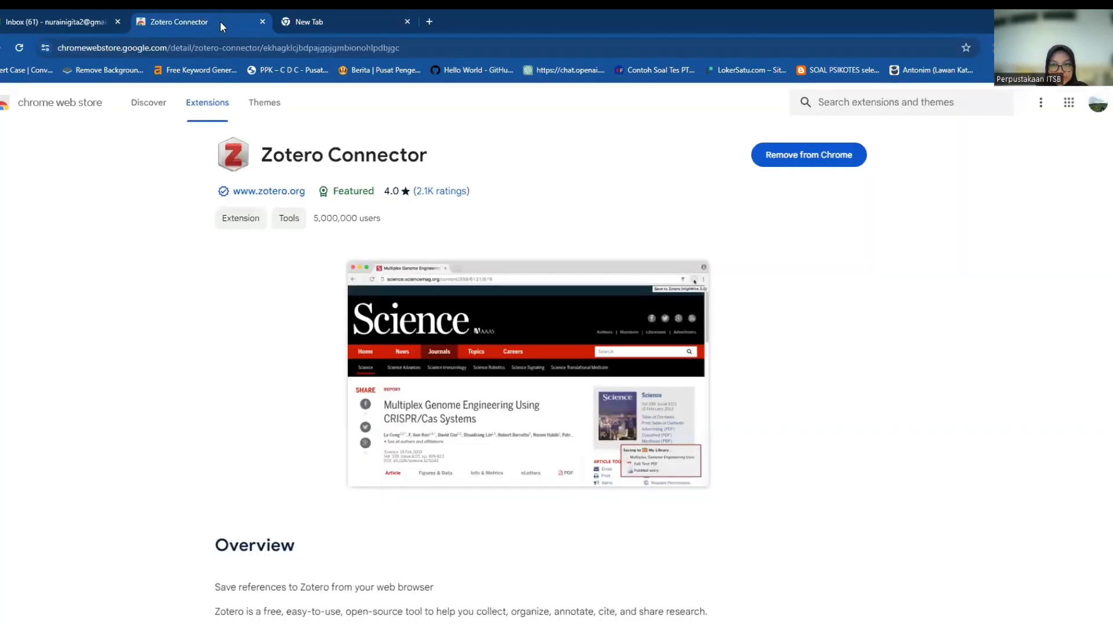
click(335, 24)
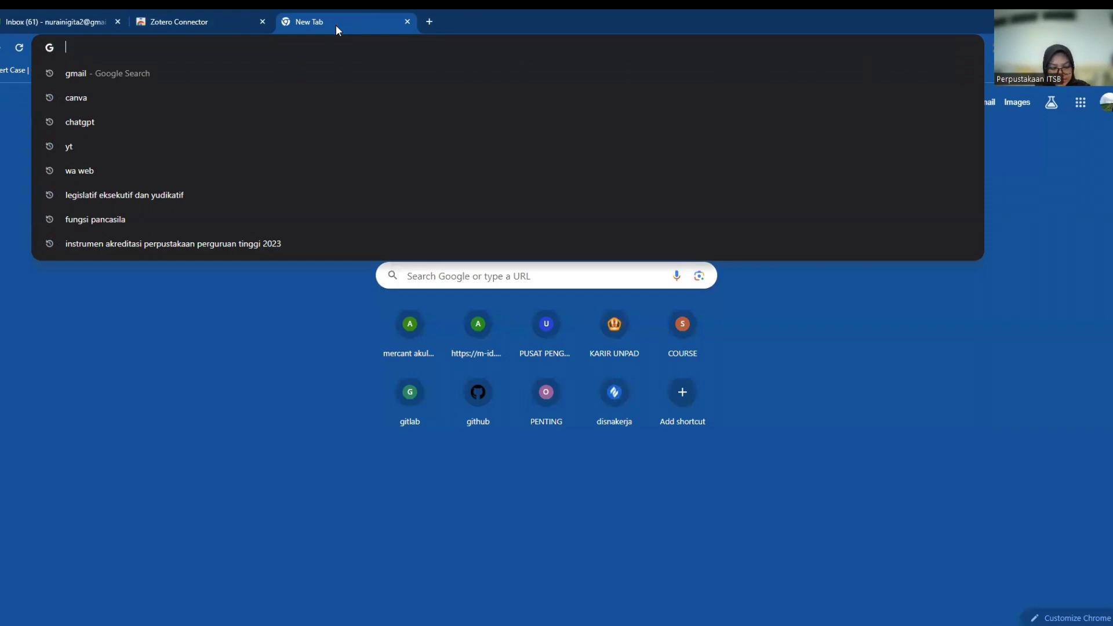
text(www.)
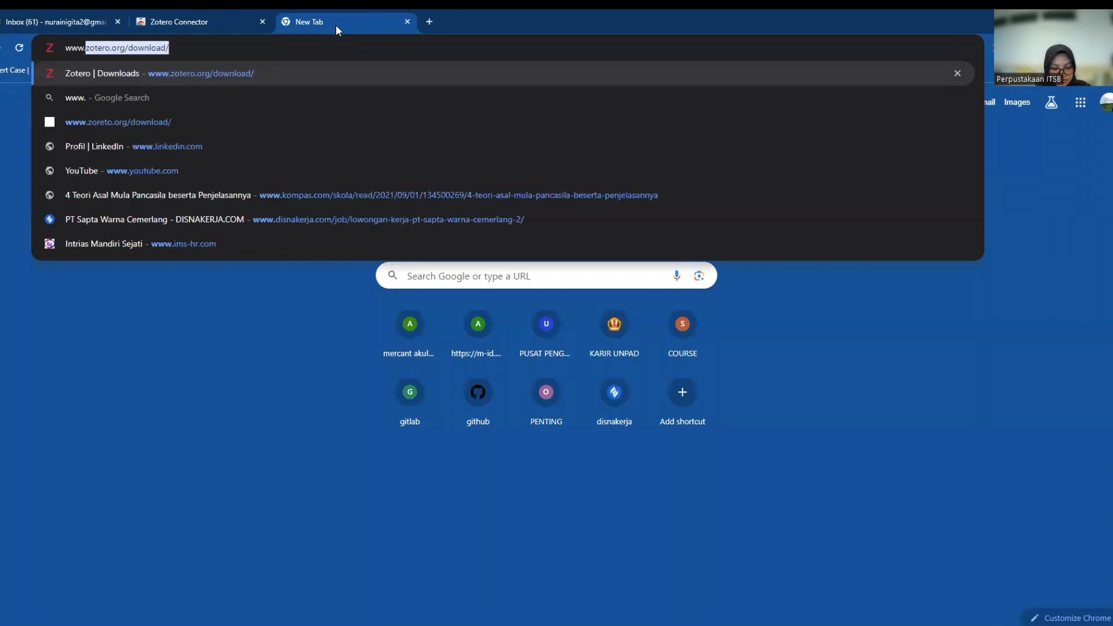
text(zotero.org/)
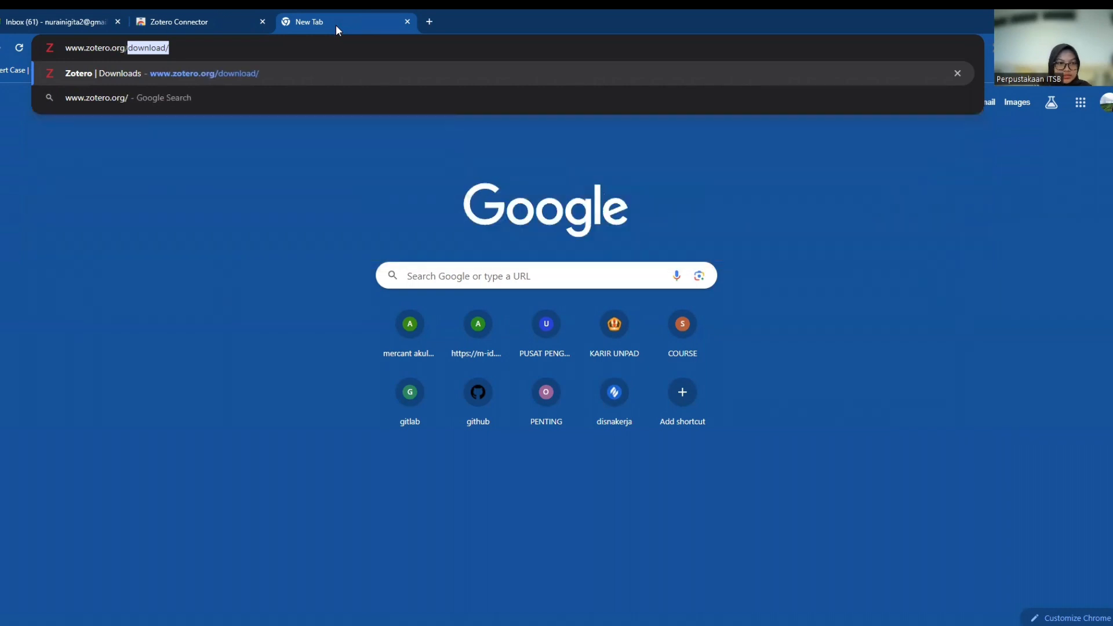
text(download)
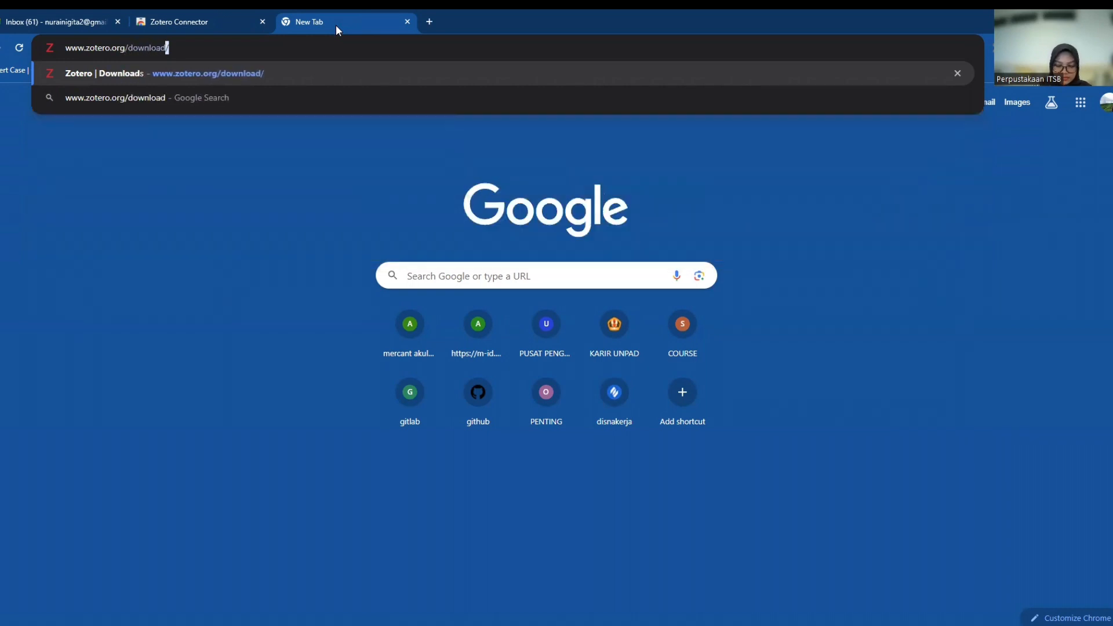
key(Return)
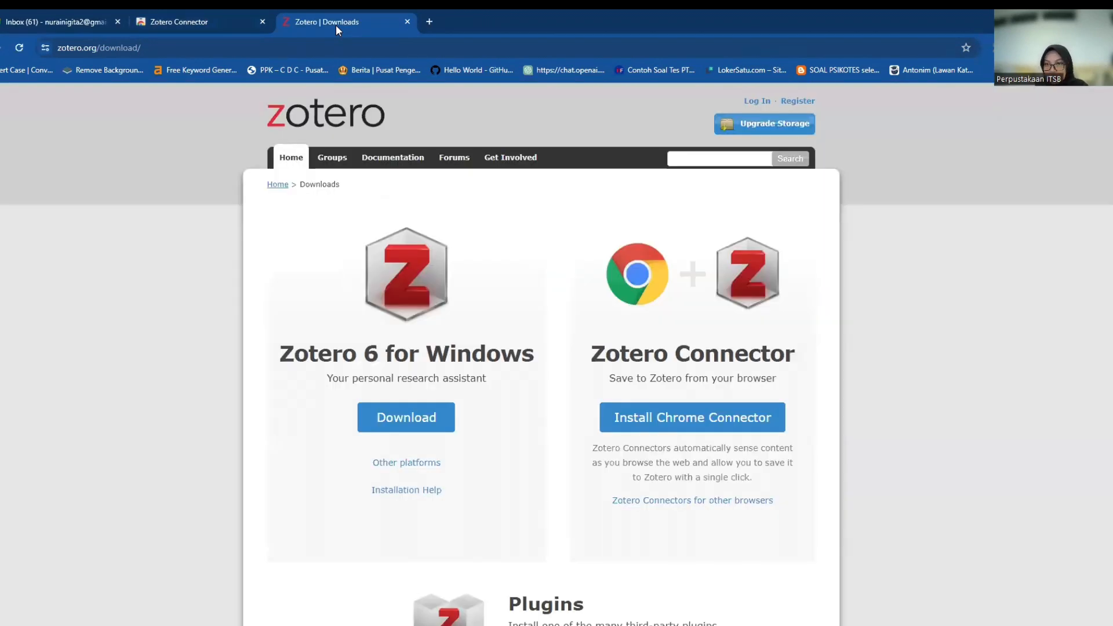
Open the Zotero registration form and enter the username and account e-mail.
click(813, 105)
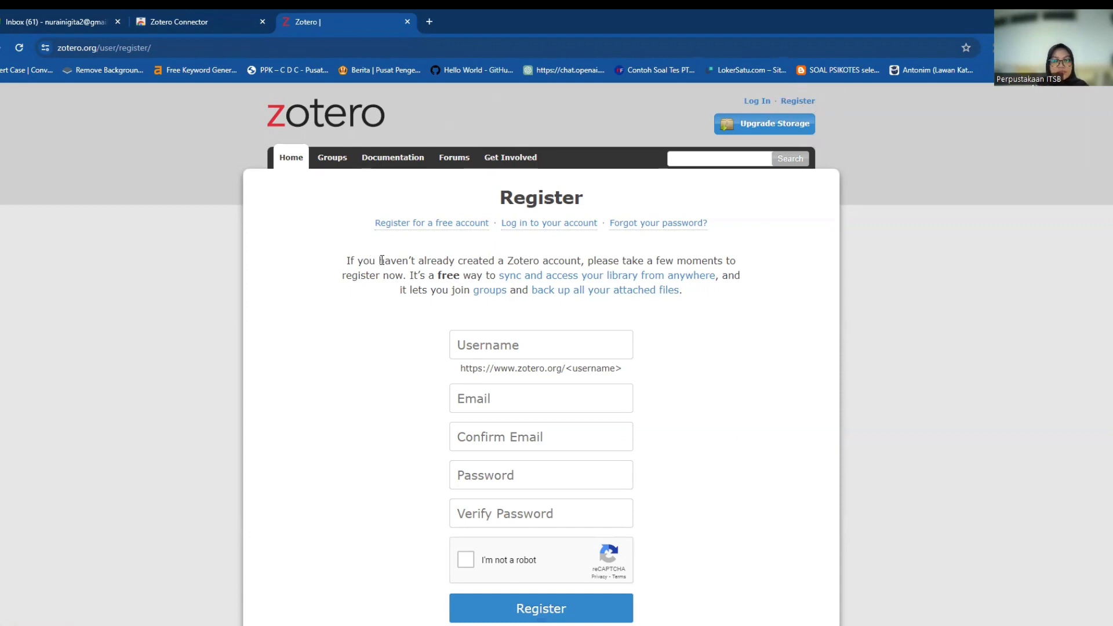
click(416, 226)
click(532, 345)
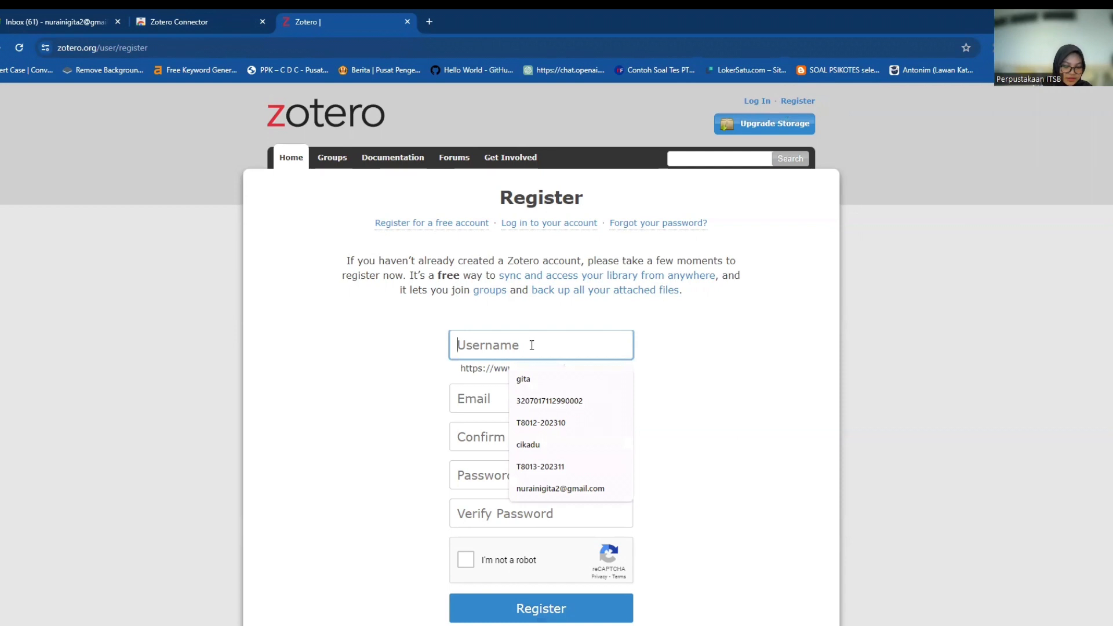
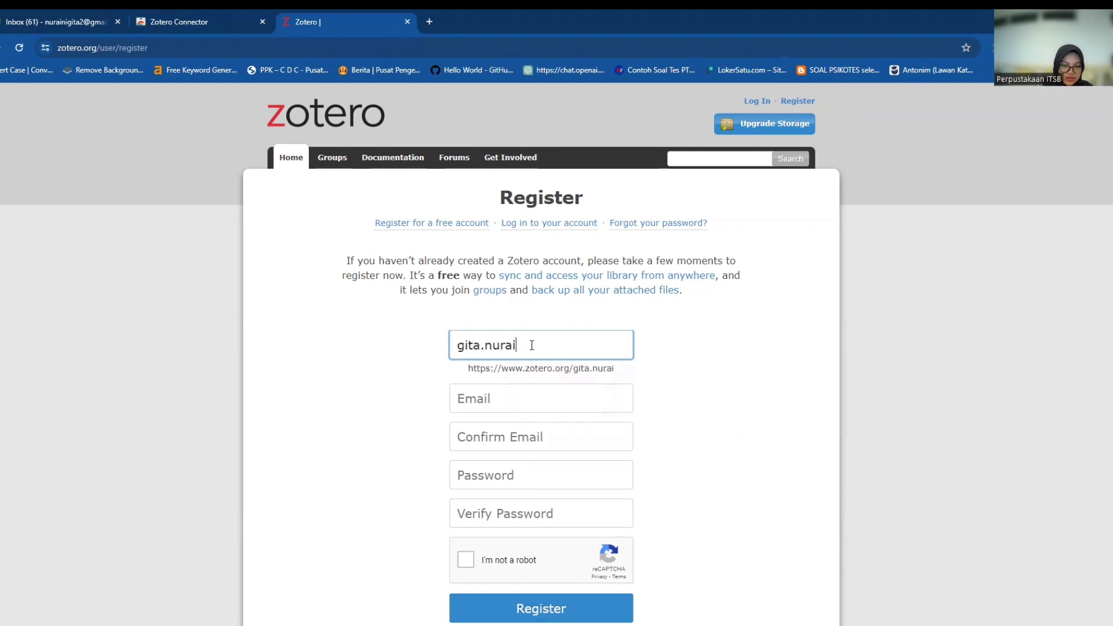
click(528, 398)
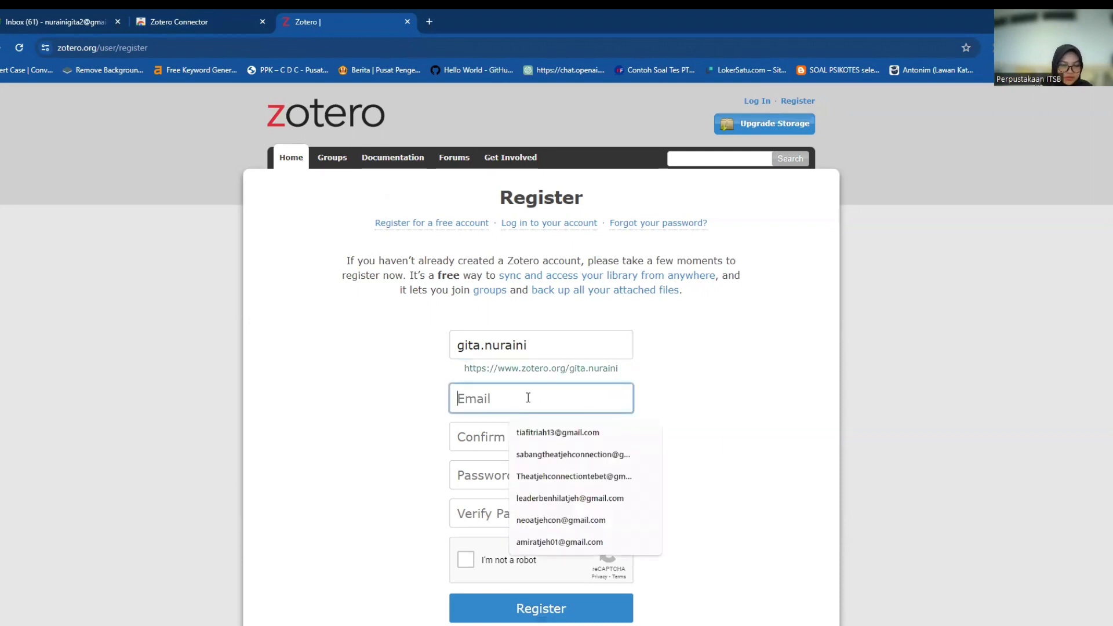
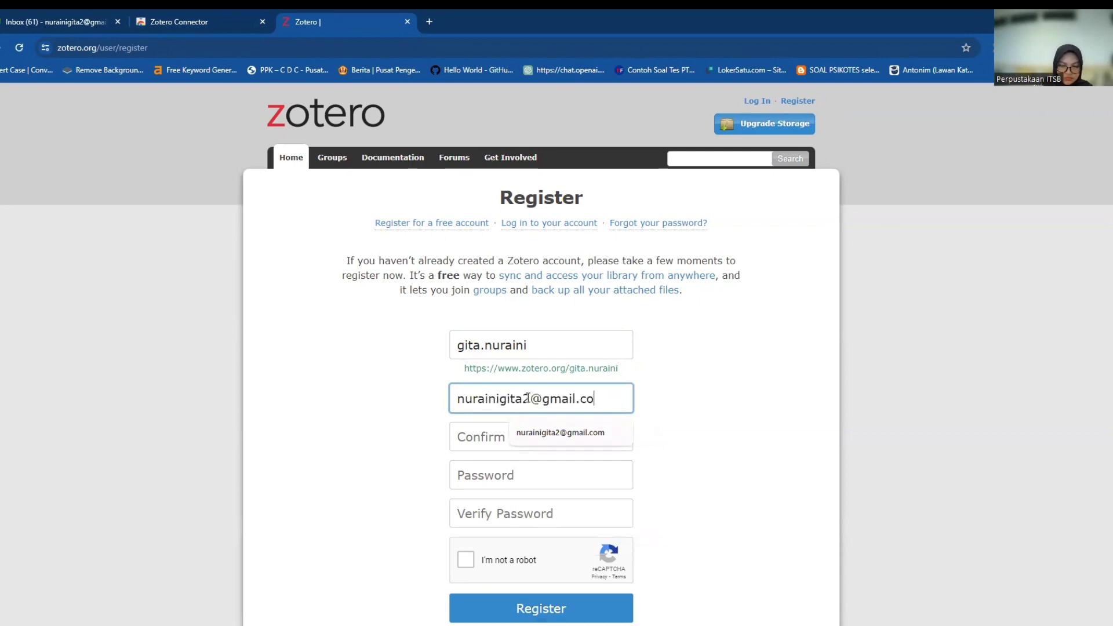
Repeat the account e-mail in the confirmation field and enter the password twice.
key(Tab)
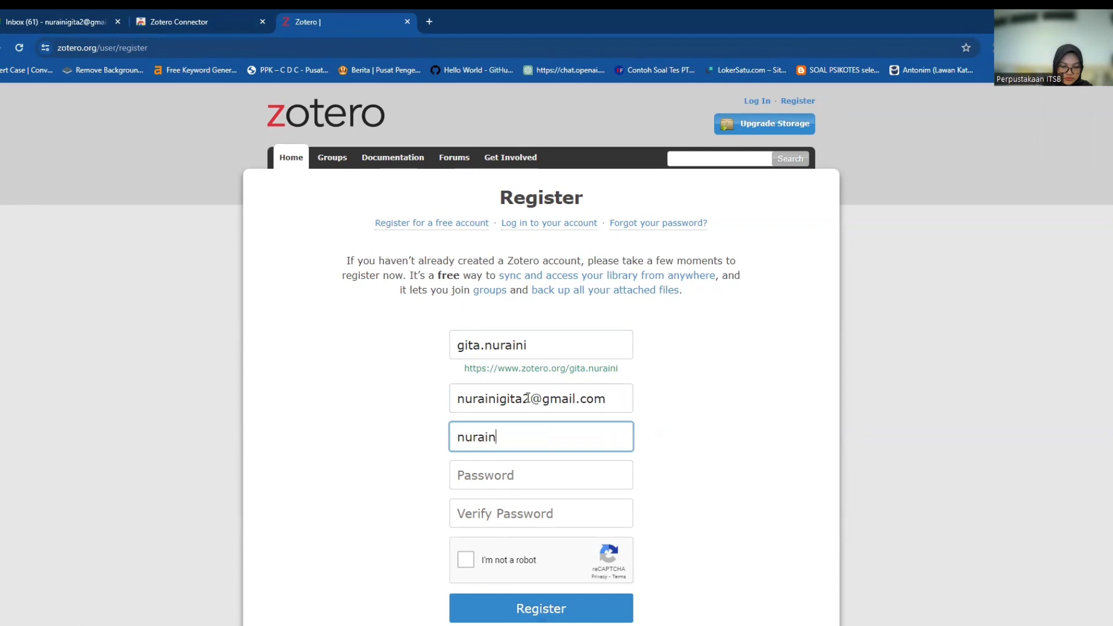
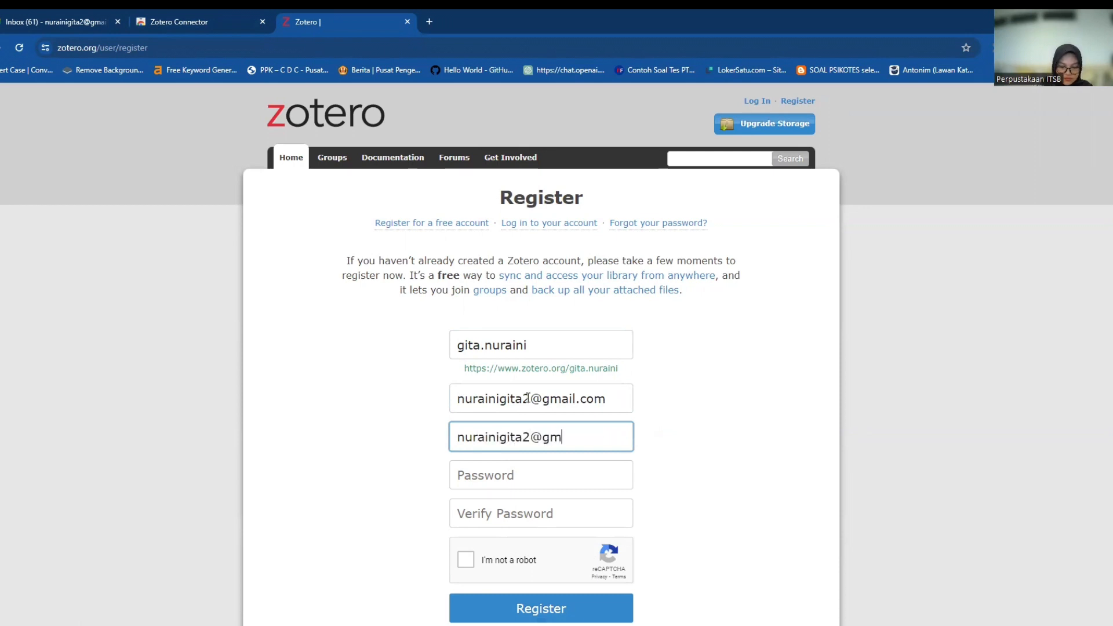
key(Tab)
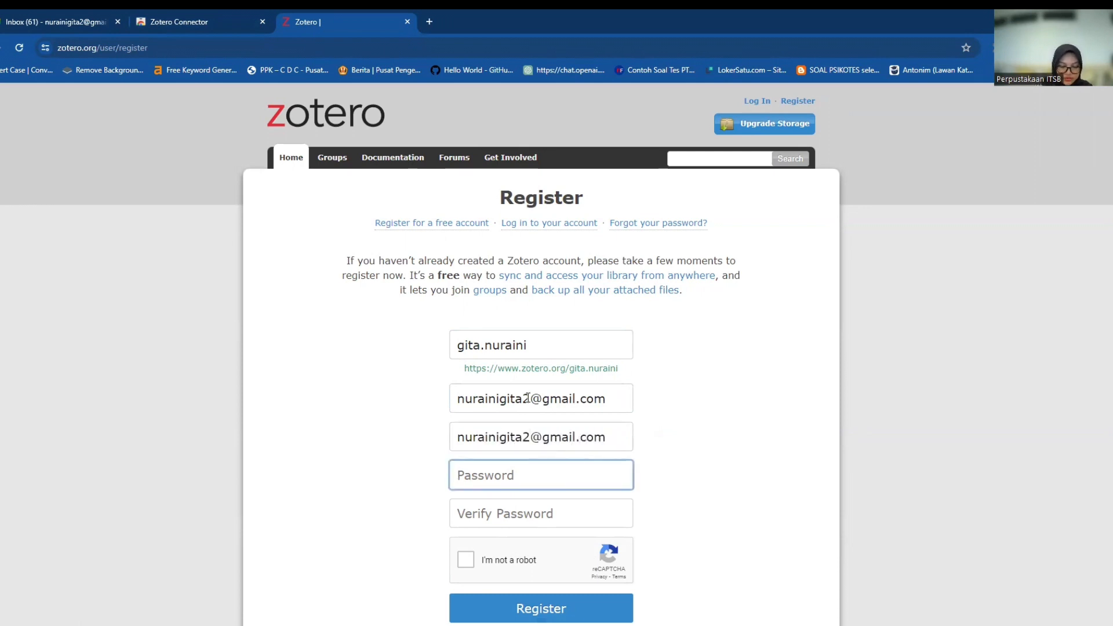
text(•••••••••)
key(Tab)
text(*********)
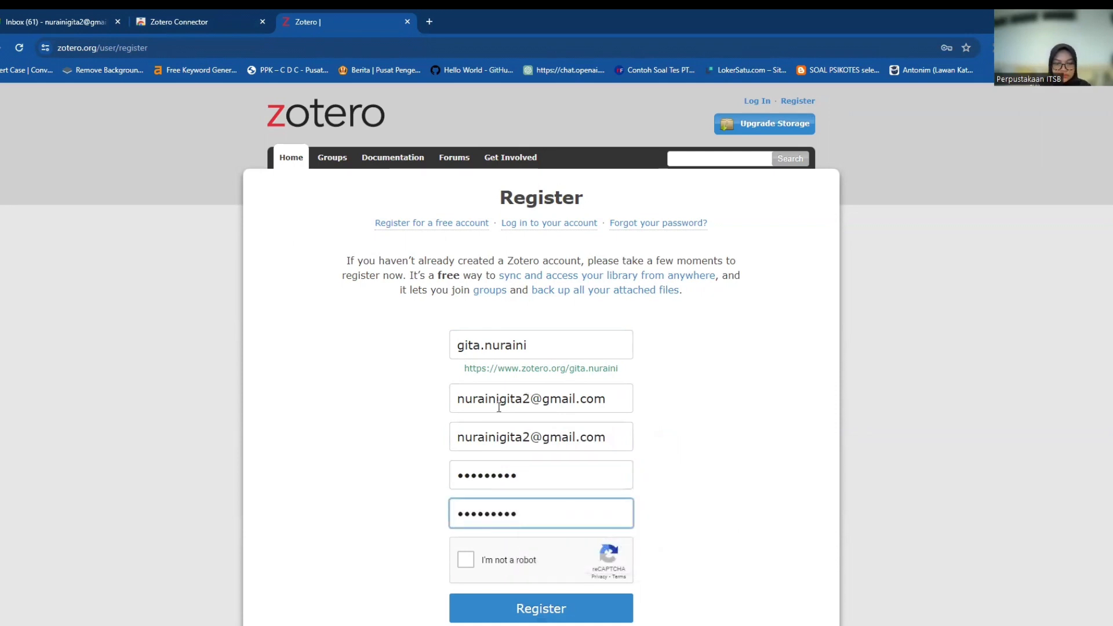
Start the 'I'm not a robot' check and mark the upper motorcycle tiles.
click(469, 565)
scroll(597, 524, down, 1)
scroll(593, 522, up, 1)
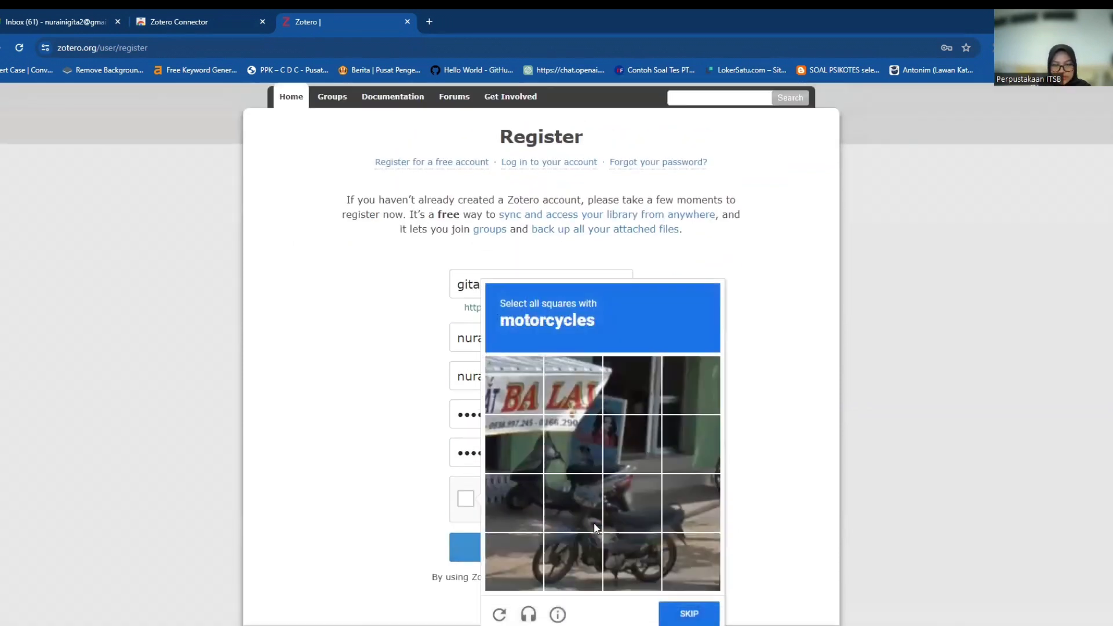
click(555, 452)
click(529, 455)
click(536, 496)
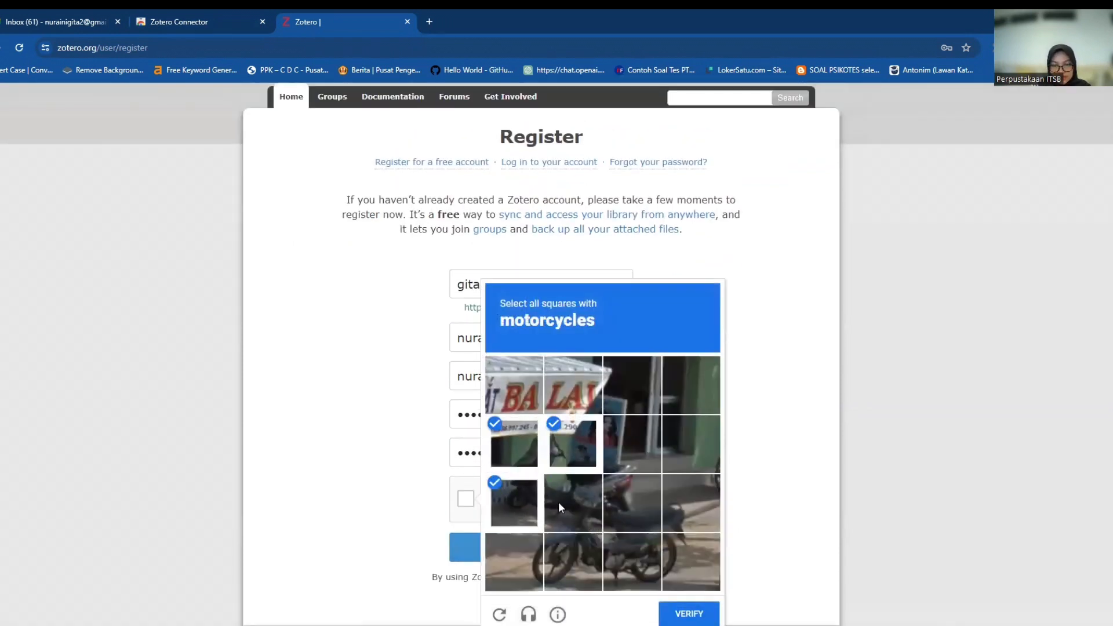
click(559, 502)
click(629, 502)
click(687, 503)
Mark the bottom motorcycle tiles, verify the challenge, and submit the registration.
click(679, 565)
click(632, 561)
click(573, 561)
click(521, 559)
click(690, 614)
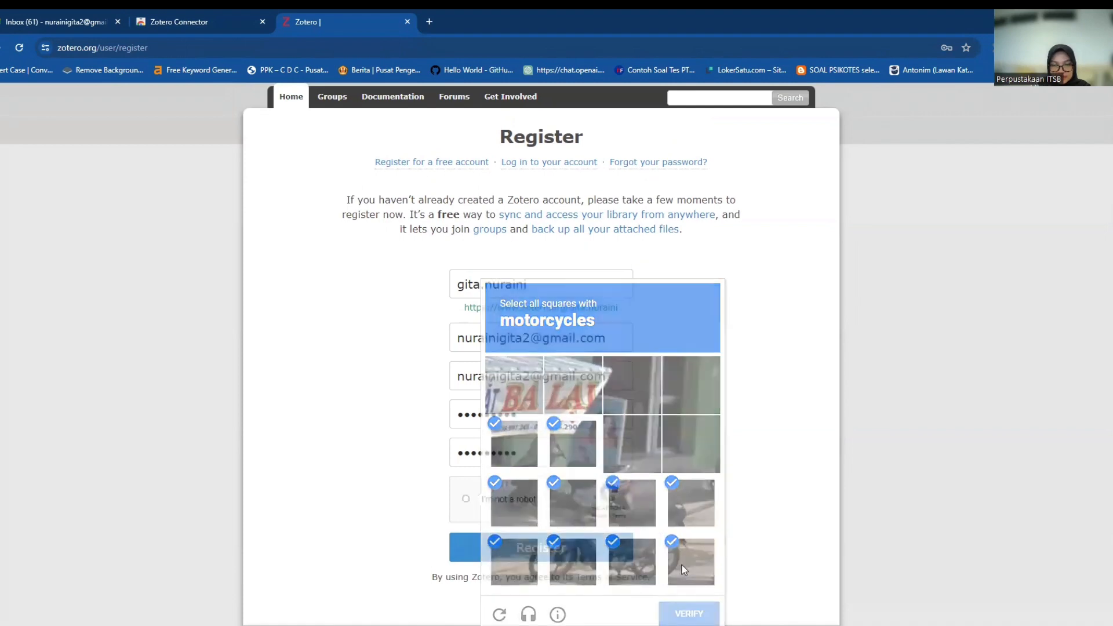
click(558, 553)
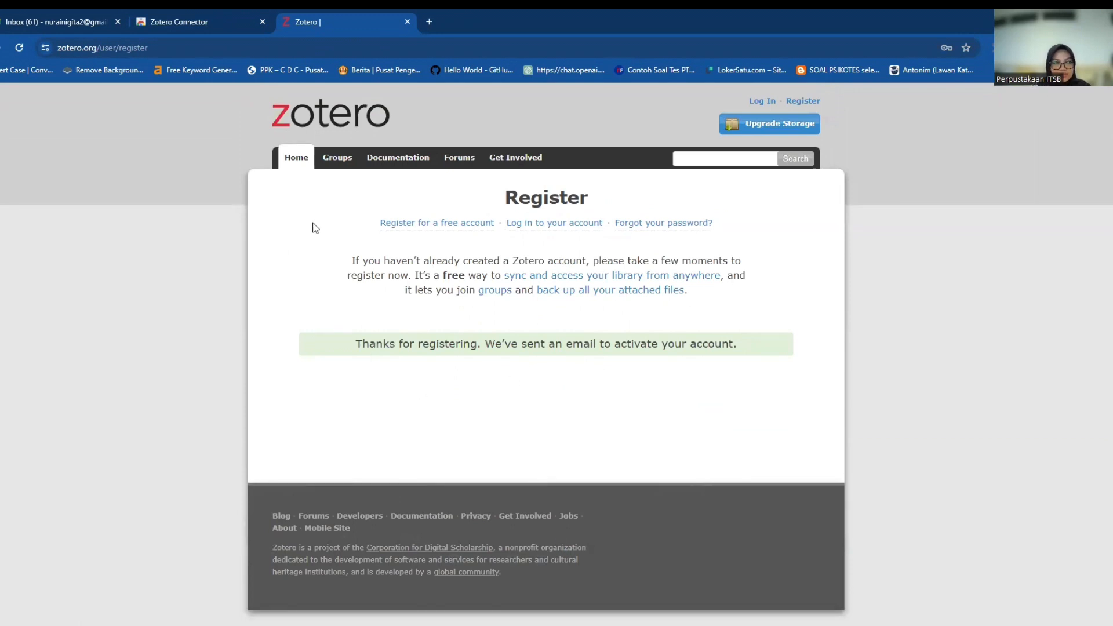
Follow the validation link in the Welcome to Zotero e-mail in Gmail.
click(21, 27)
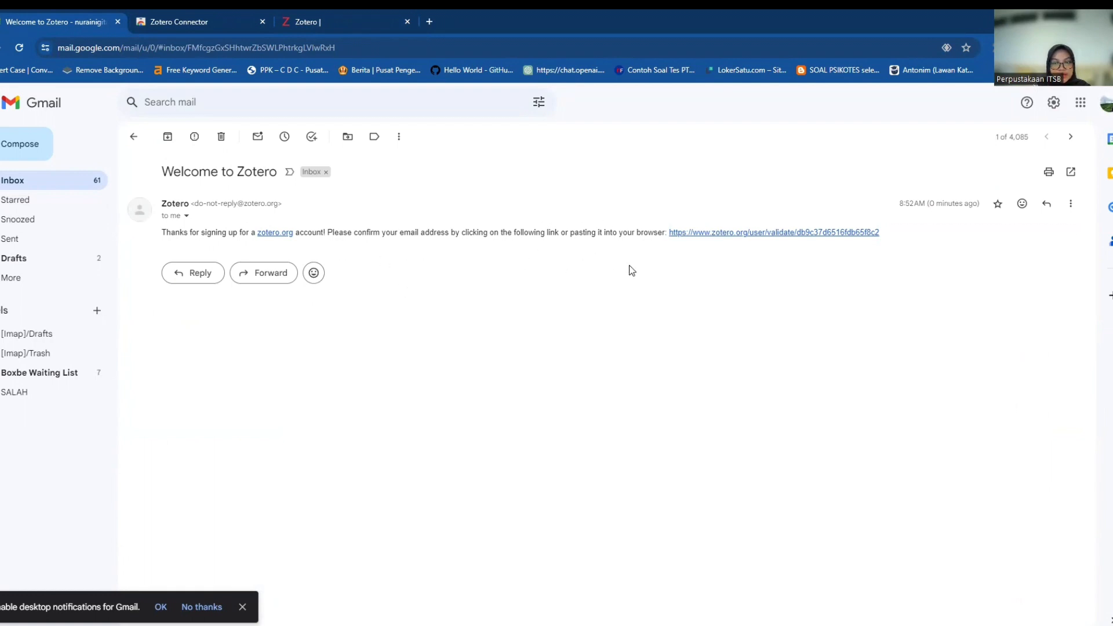
click(760, 239)
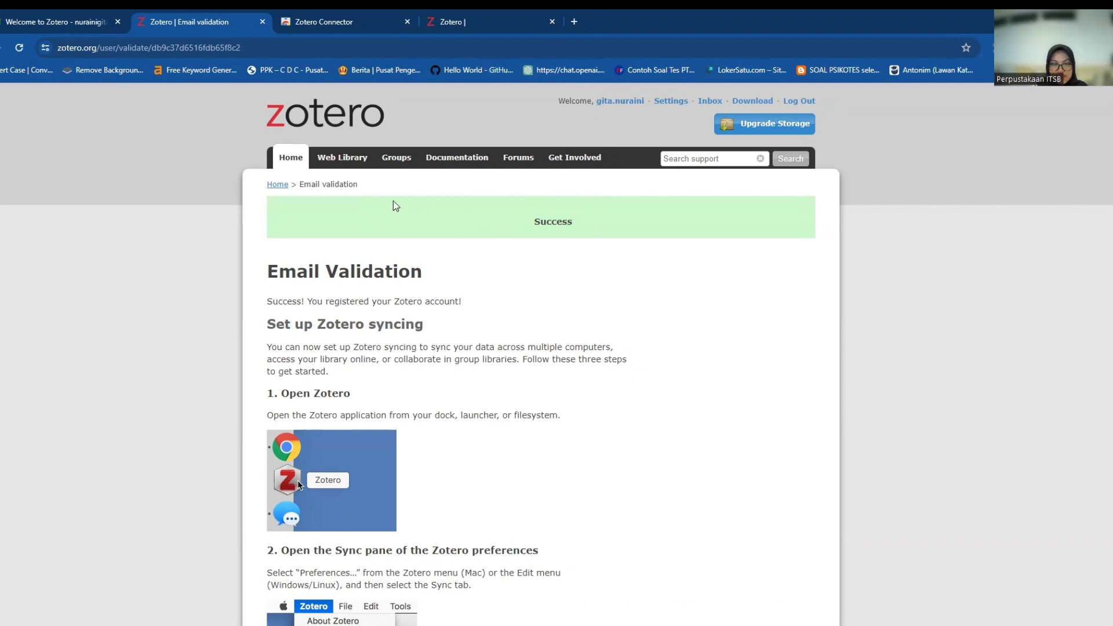
Open the Web Library from the zotero.org navigation bar.
click(355, 168)
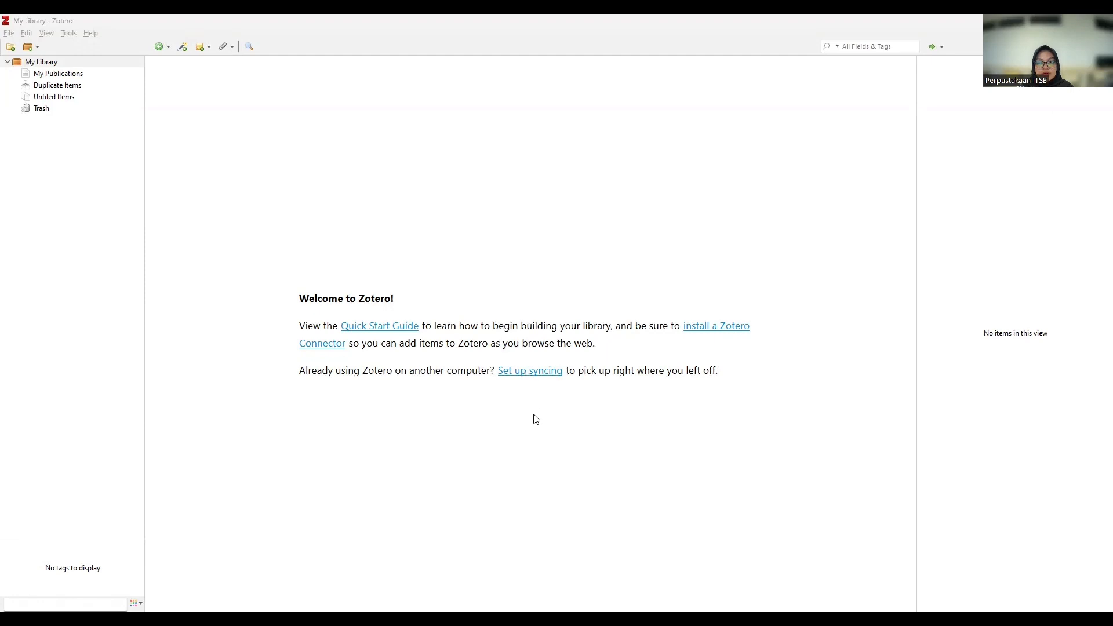
Open Preferences > Sync through the welcome page's 'Set up syncing' link.
click(521, 377)
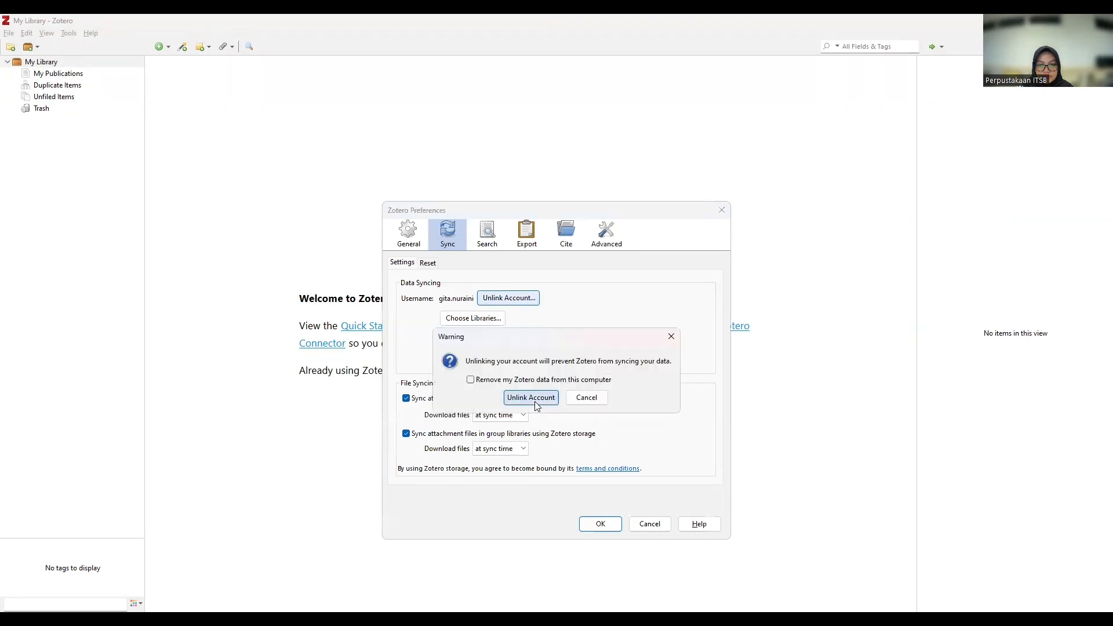
Confirm Unlink Account in the warning so the synced account is removed.
click(528, 393)
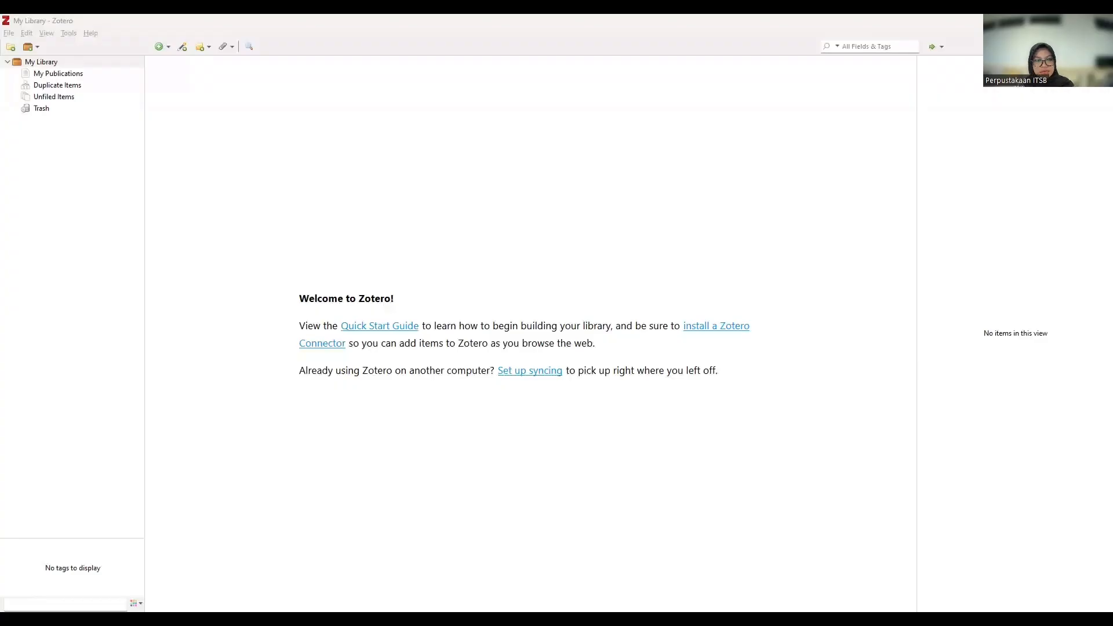
Bring the Zotero window with the empty My Library to the front.
click(391, 304)
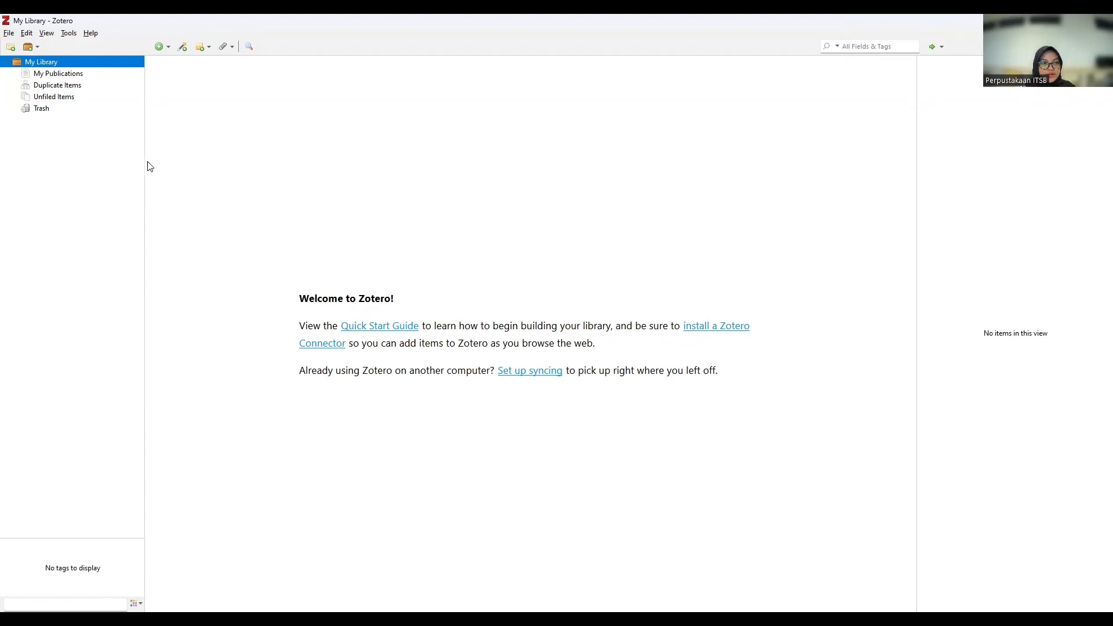
Add a My Library collection titled 'Artikel Jurnal kajian informasi dan perpustakaan', fixing typos in the name.
click(10, 50)
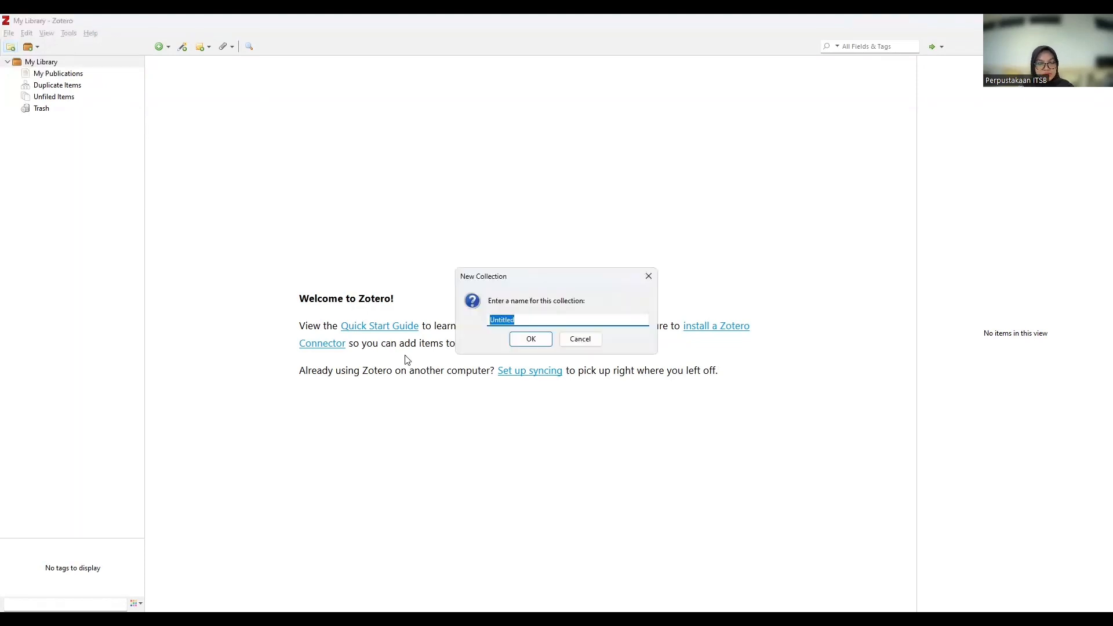
text(Artikel Junrla J)
key(BackSpace)
text(K)
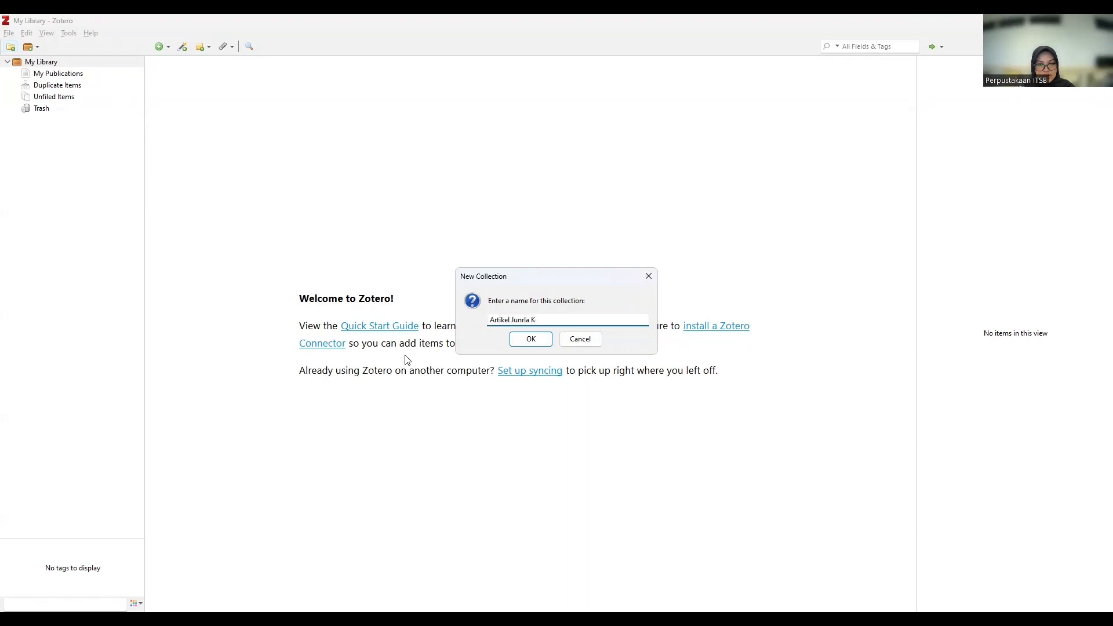
key(BackSpace)
key(BackSpace)
key(BackSpace)
key(BackSpace)
key(BackSpace)
text(nal kajian informasi dan perpustakaan)
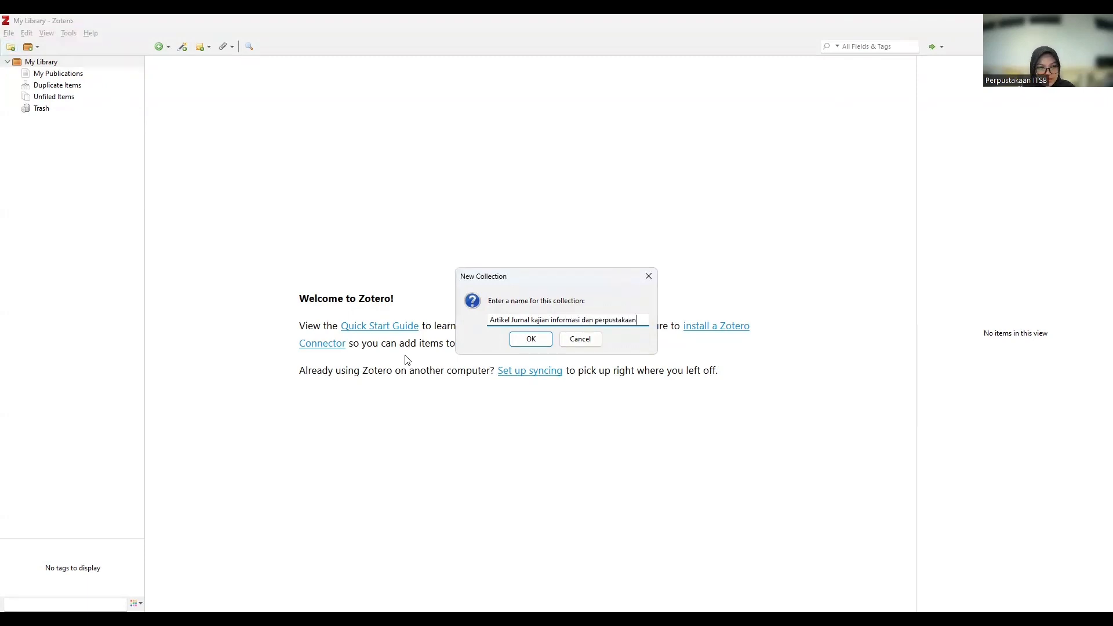
key(Return)
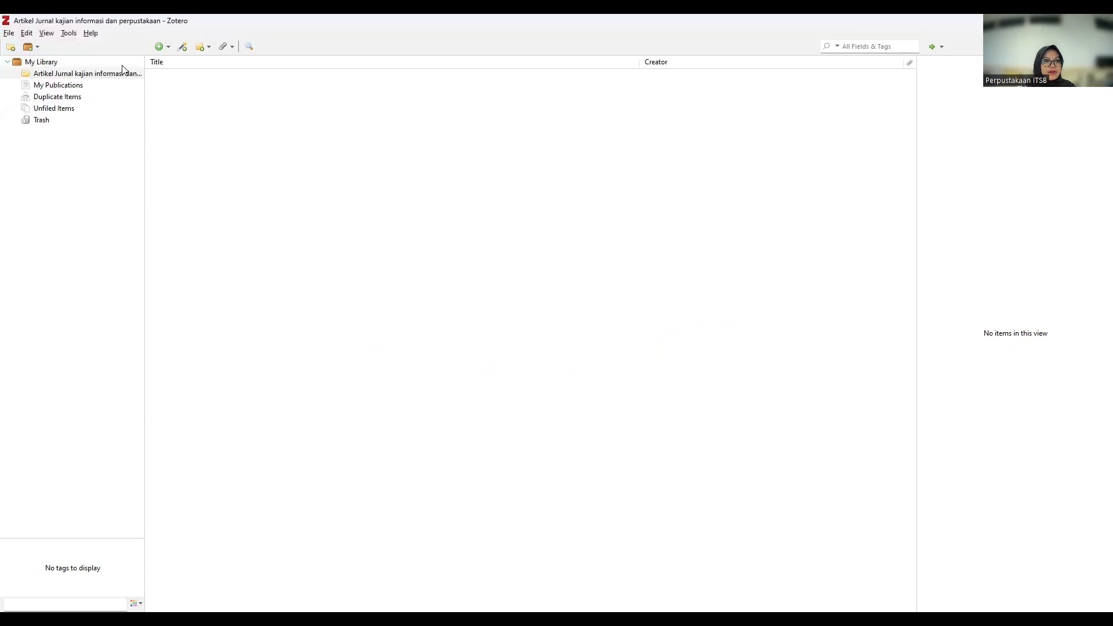
Check in the sync preferences that an account is linked, then open the empty new collection.
click(114, 85)
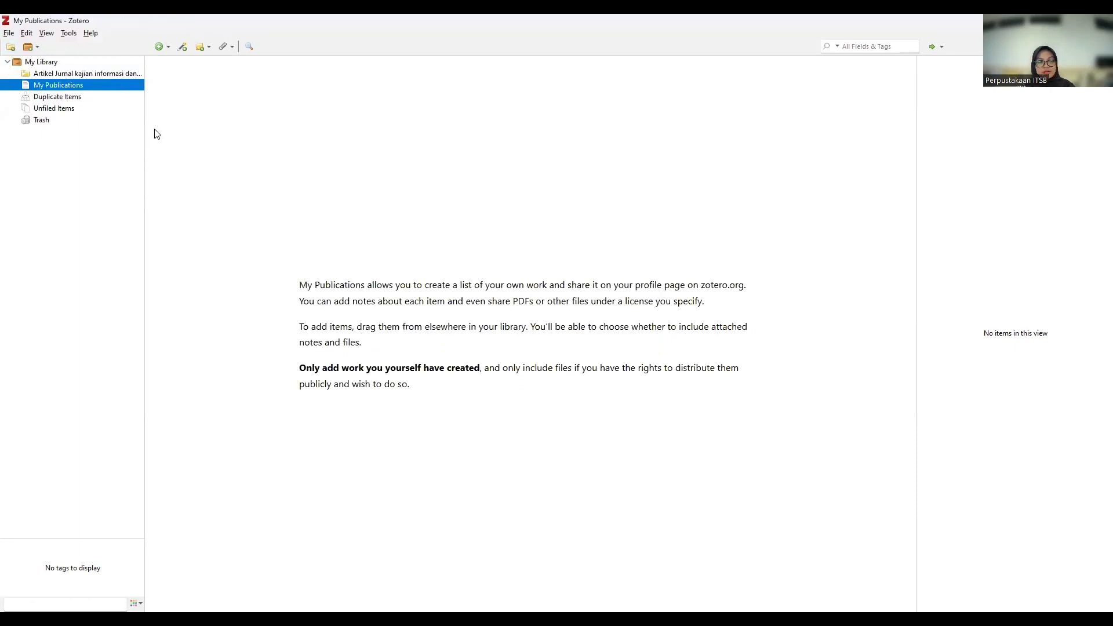
click(129, 74)
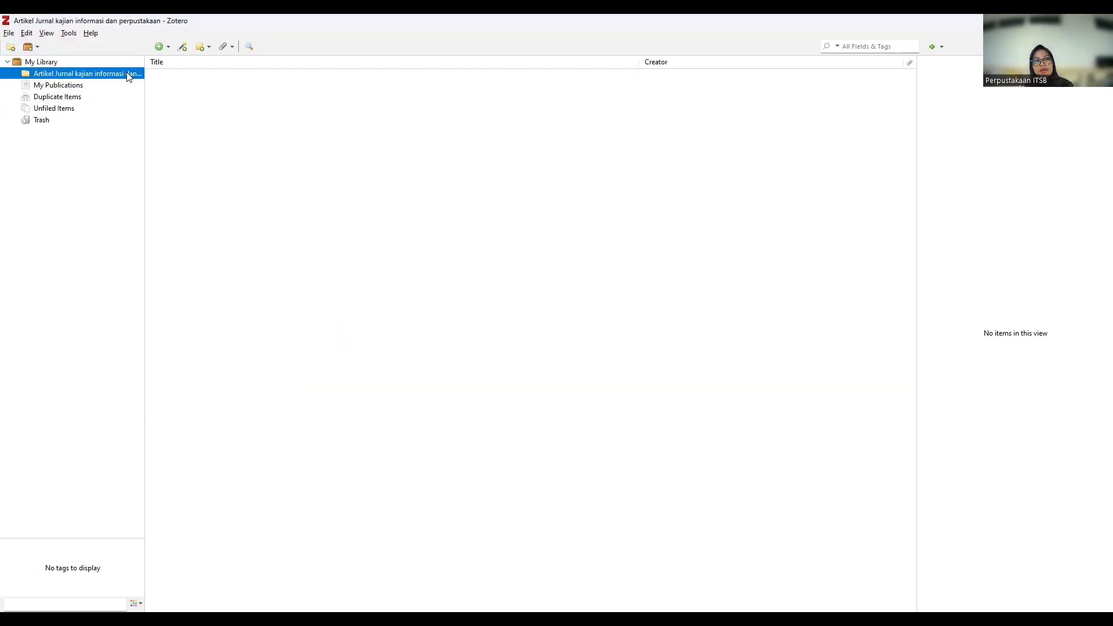
click(67, 62)
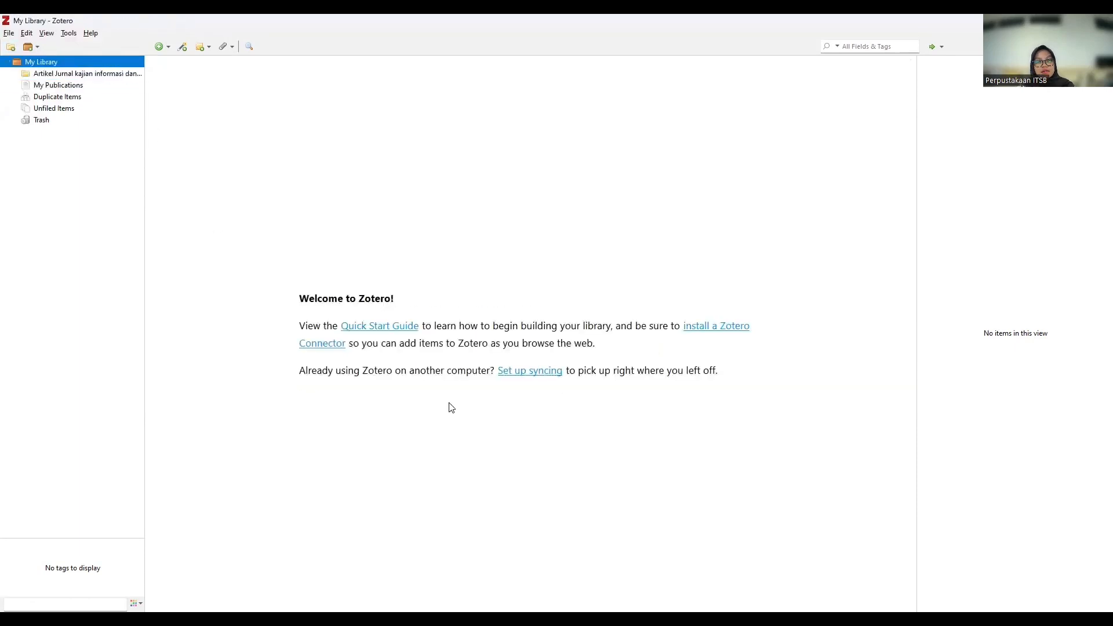
click(535, 376)
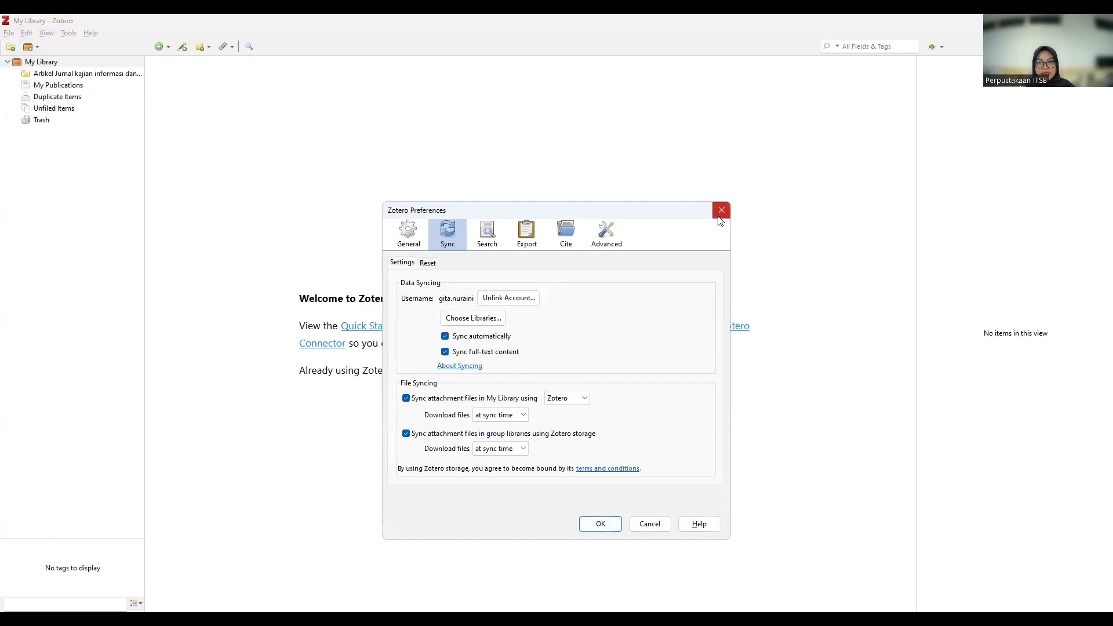
key(Escape)
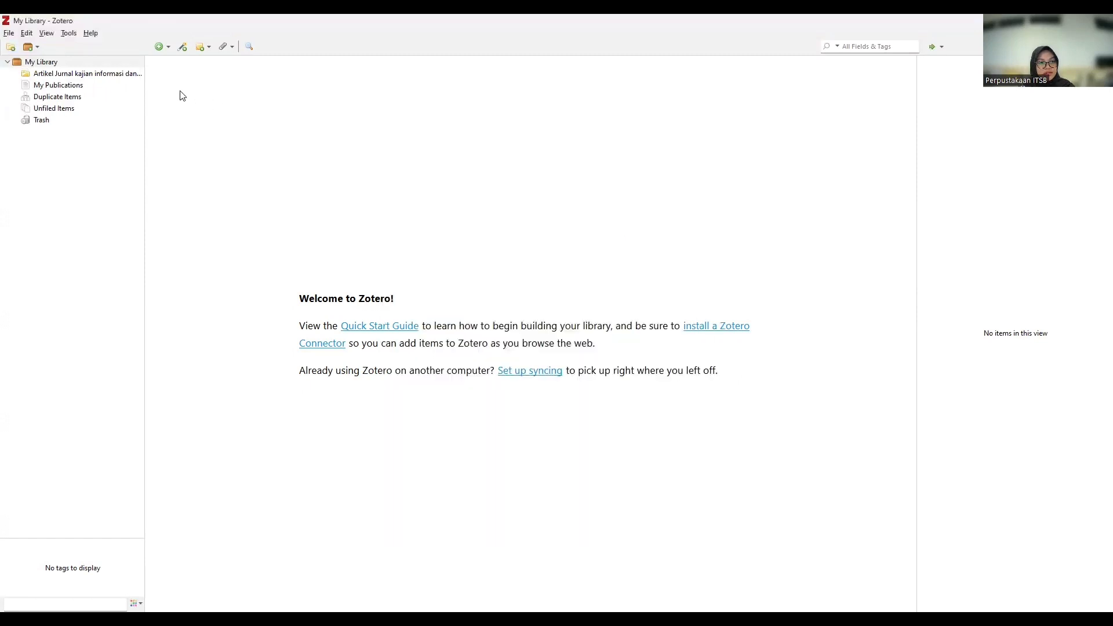
click(127, 73)
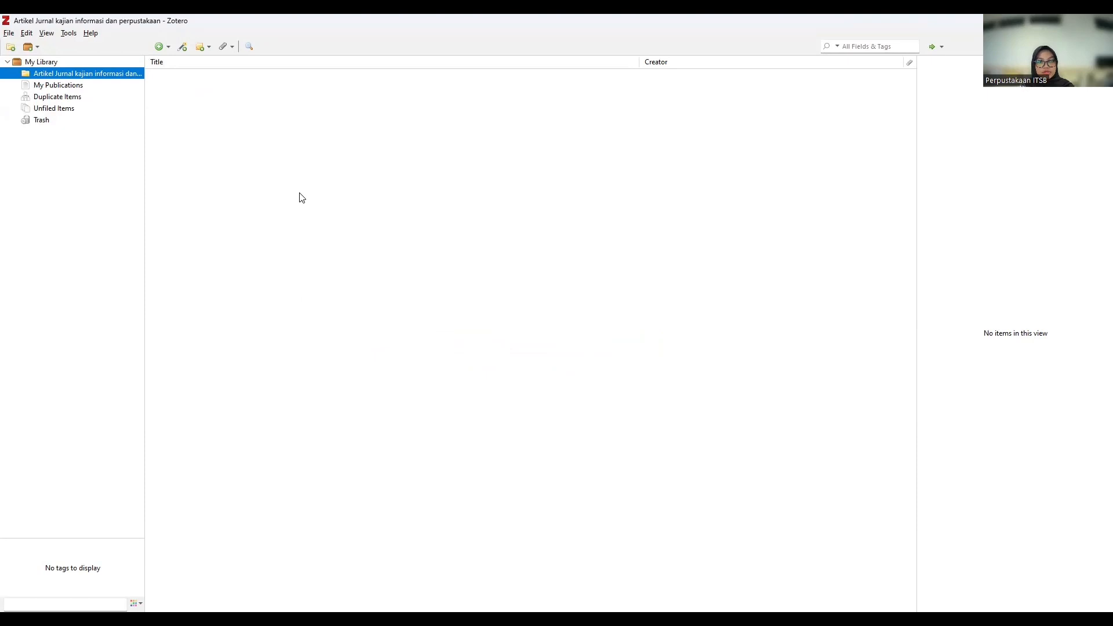
Add a blank Journal Article item to the collection from the New Item menu.
click(161, 48)
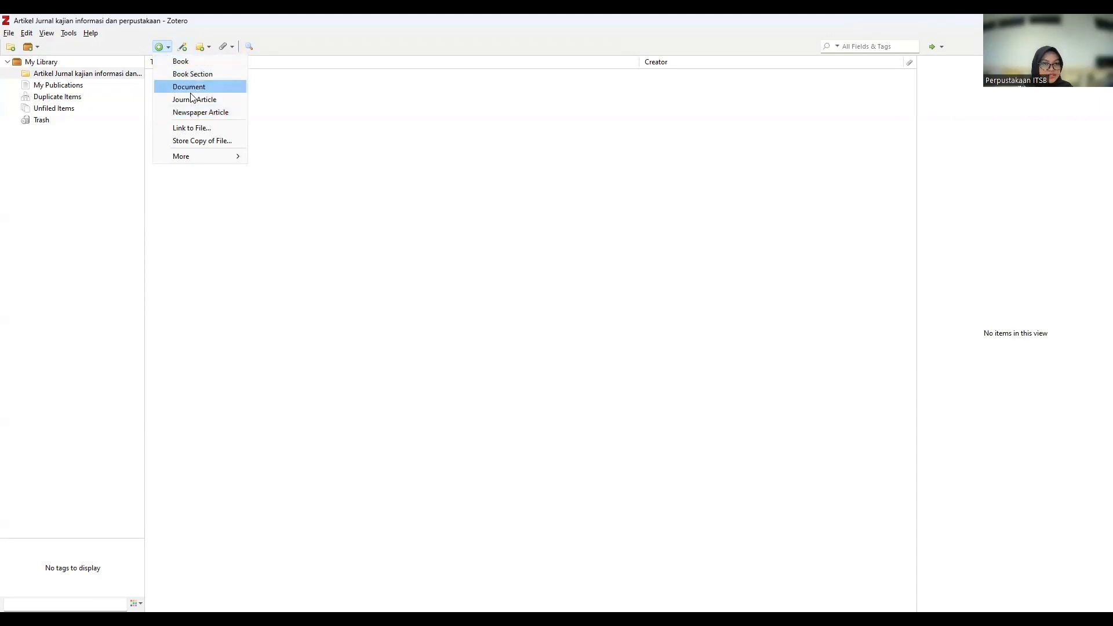
mouse_move(223, 154)
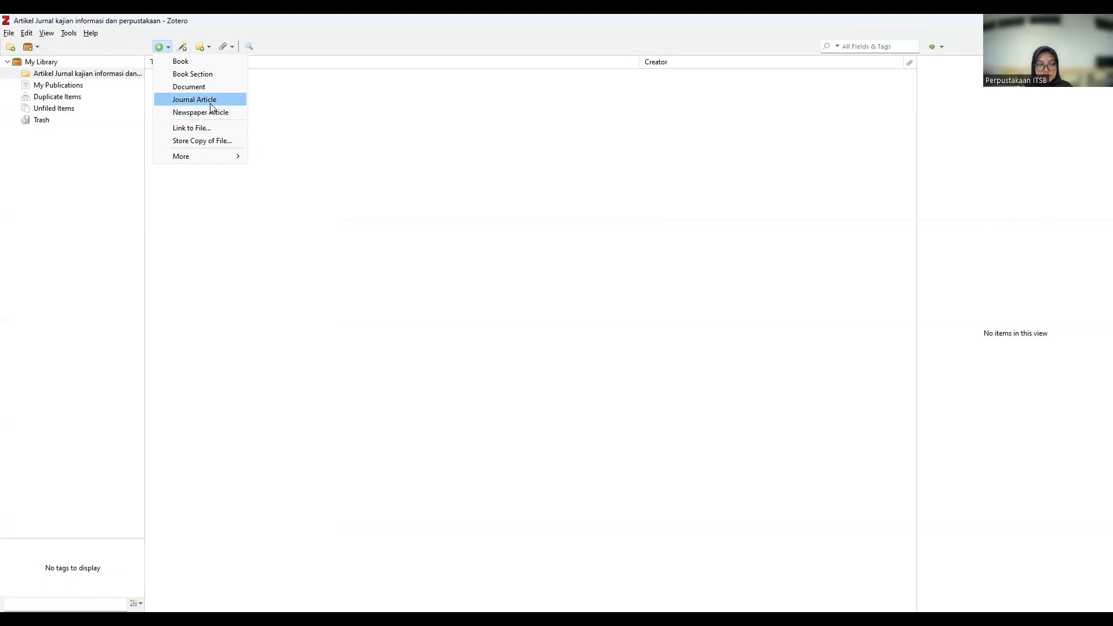
click(209, 103)
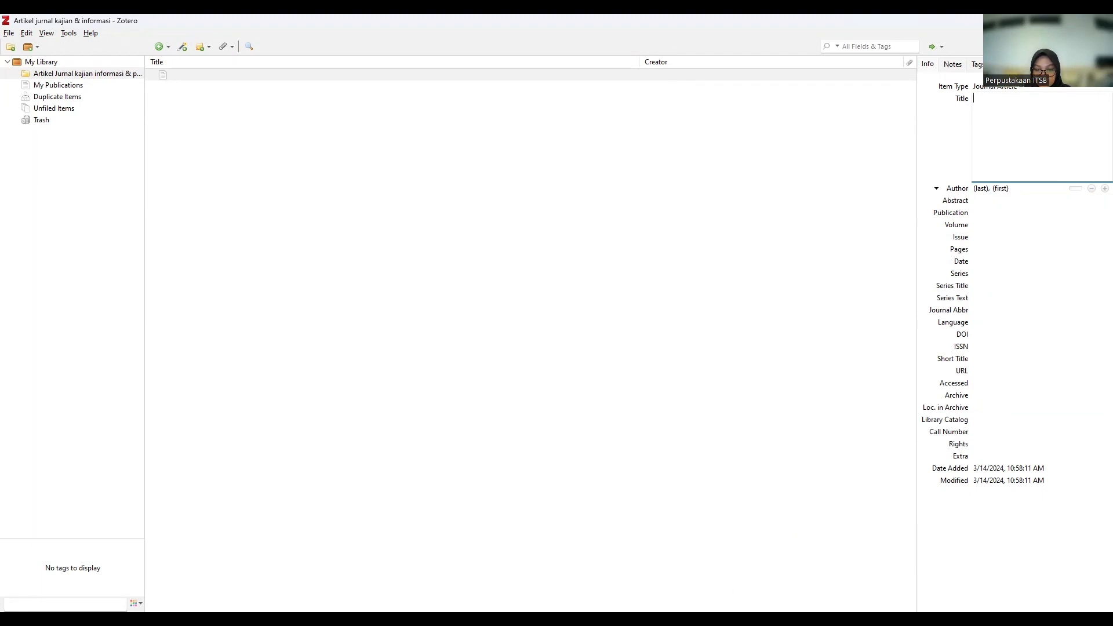
Paste the title 'Padang Panjang Community Reading Park toward UNESCO version of literacy city' into the article.
key(alt+Tab)
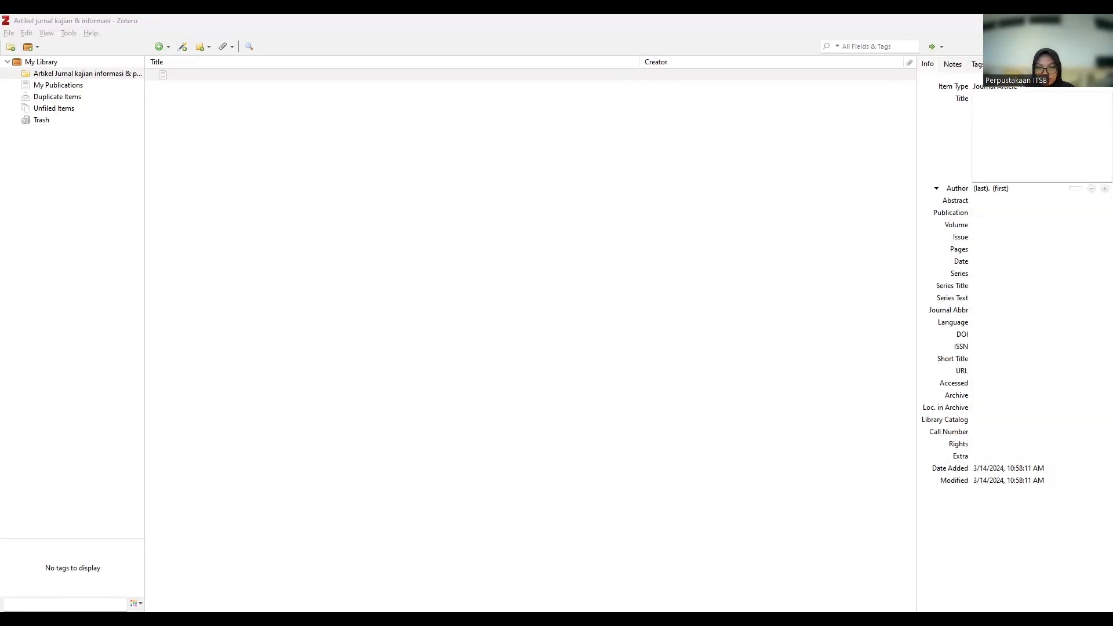
click(998, 122)
text(Padang Panjang Community Reading Park toward UNESCO version of literacy city)
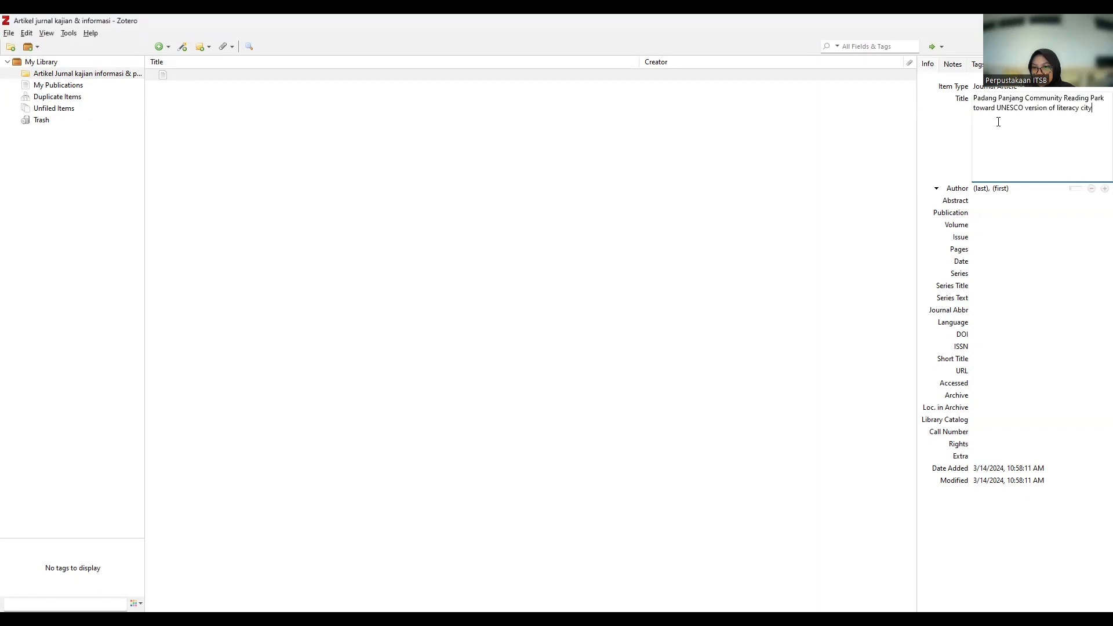
key(alt+Tab)
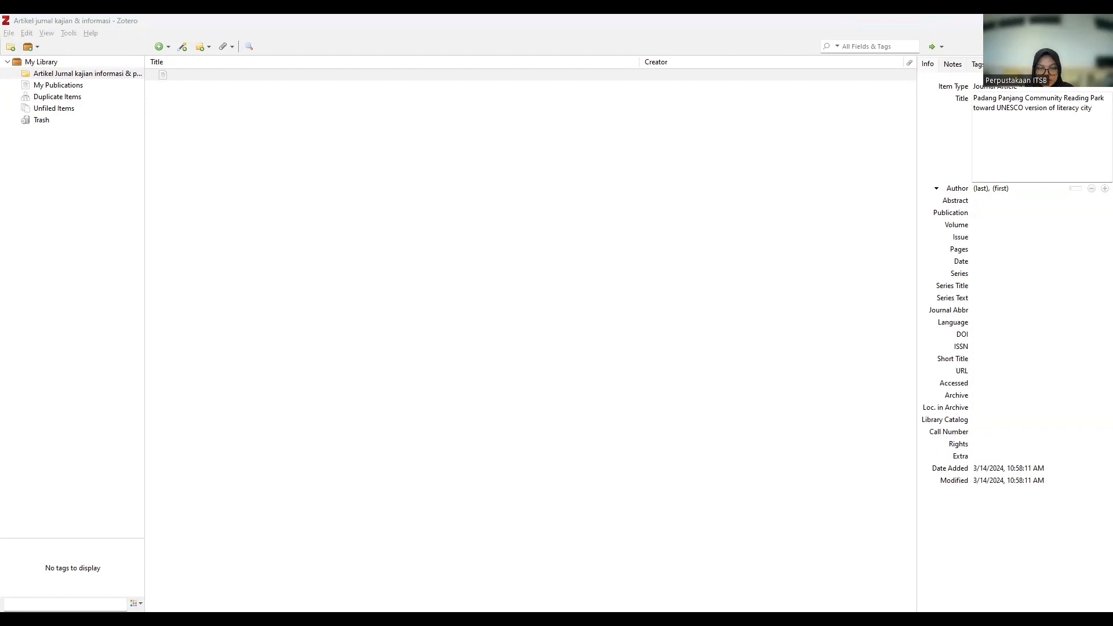
click(984, 188)
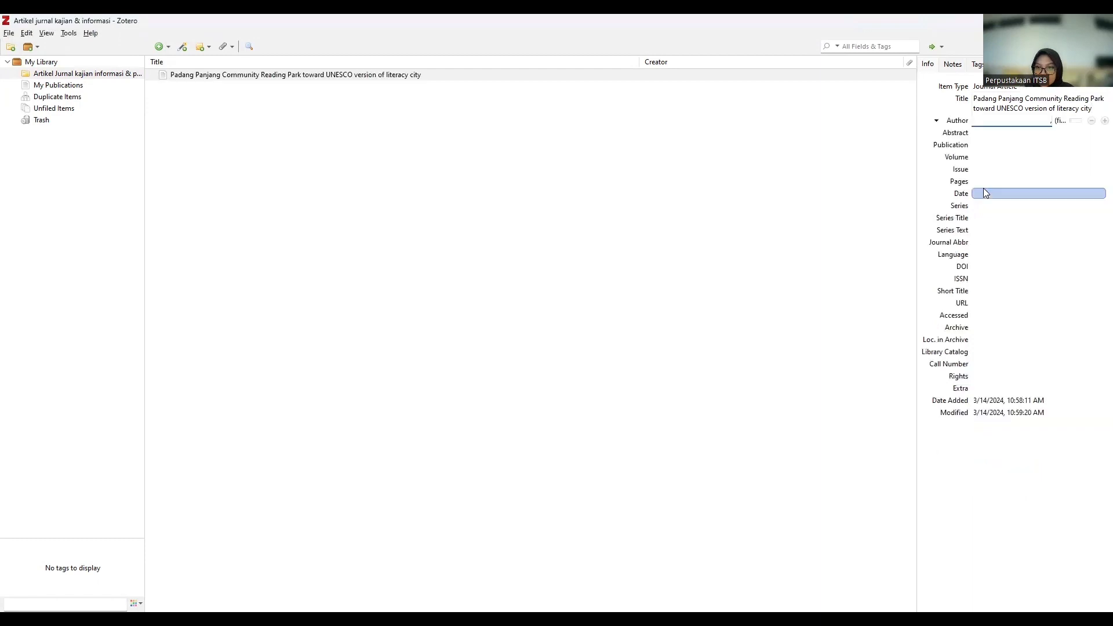
Enter the first two authors' last and first names in the author rows.
text(Afrian)
key(Tab)
text(Cut)
key(Return)
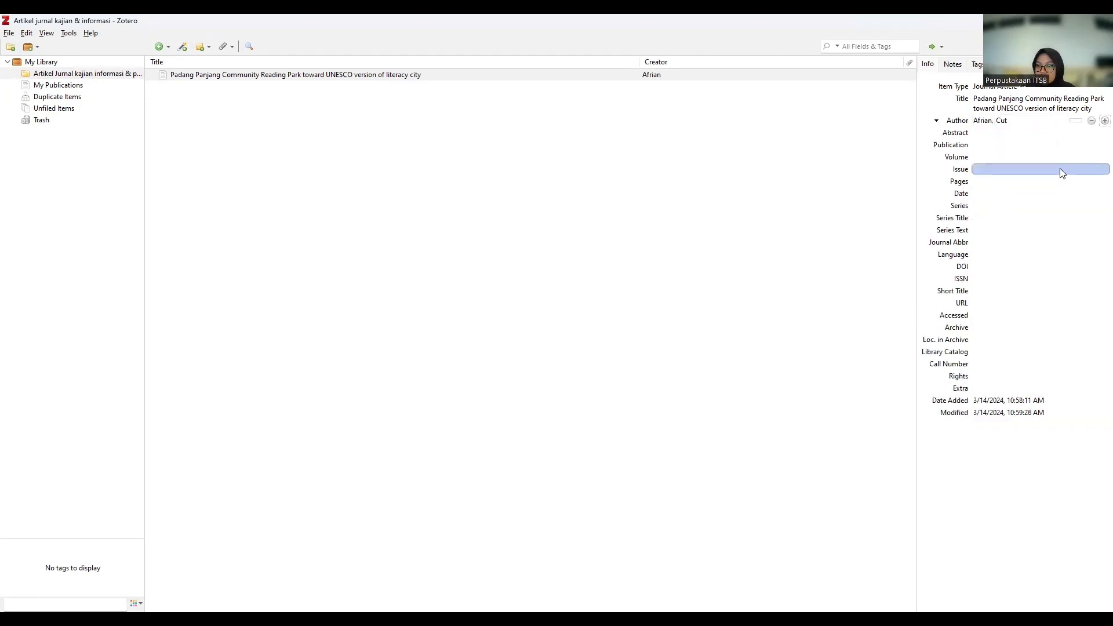
click(1105, 121)
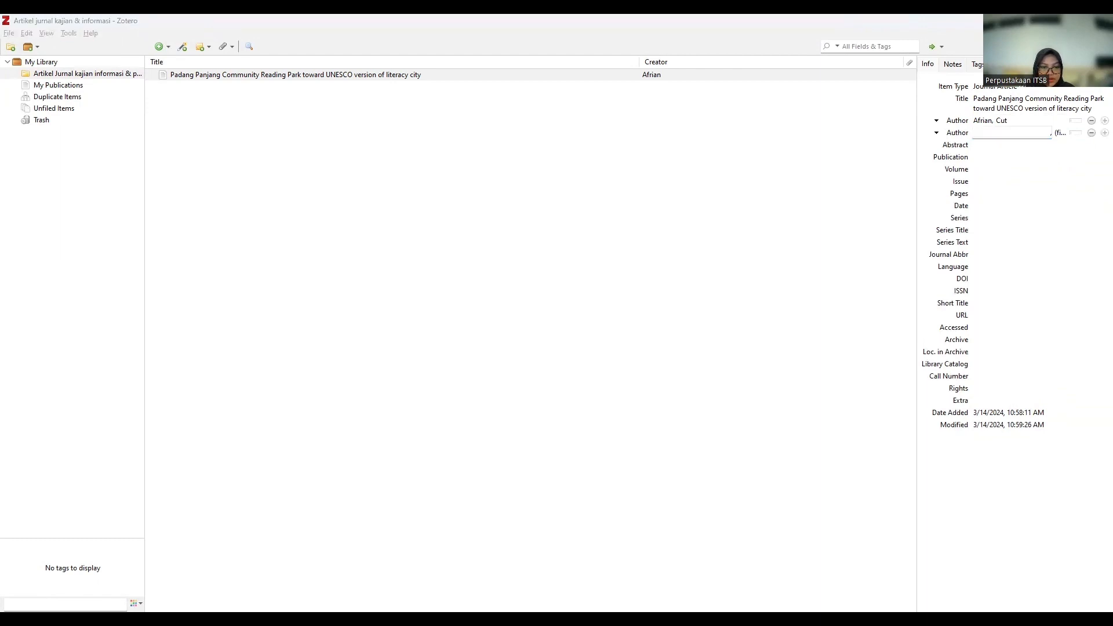
click(985, 133)
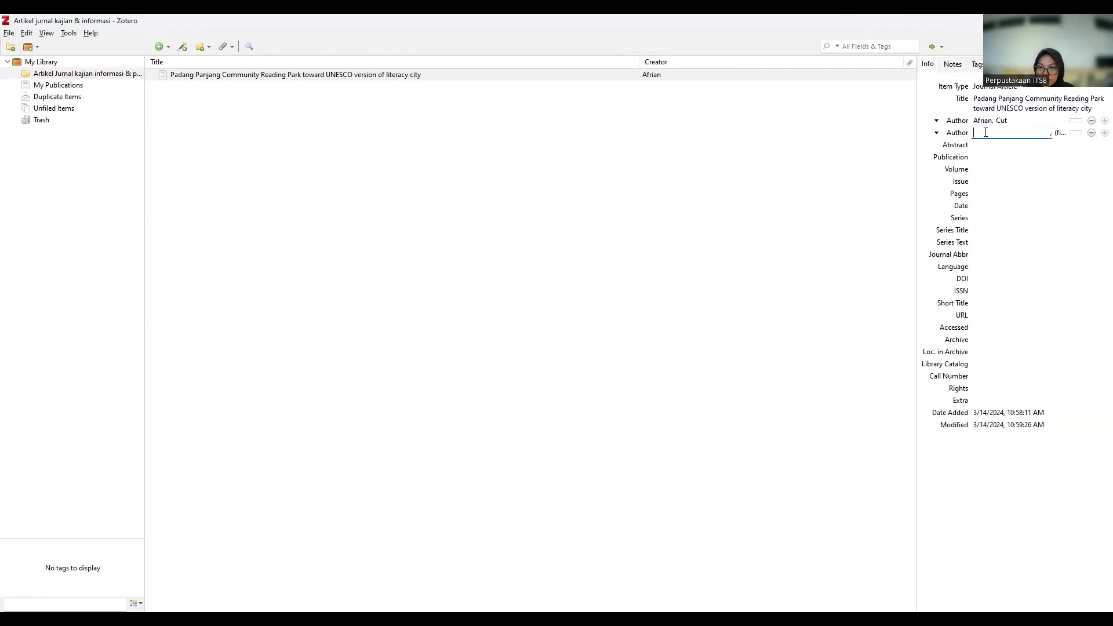
text(Wahyuni)
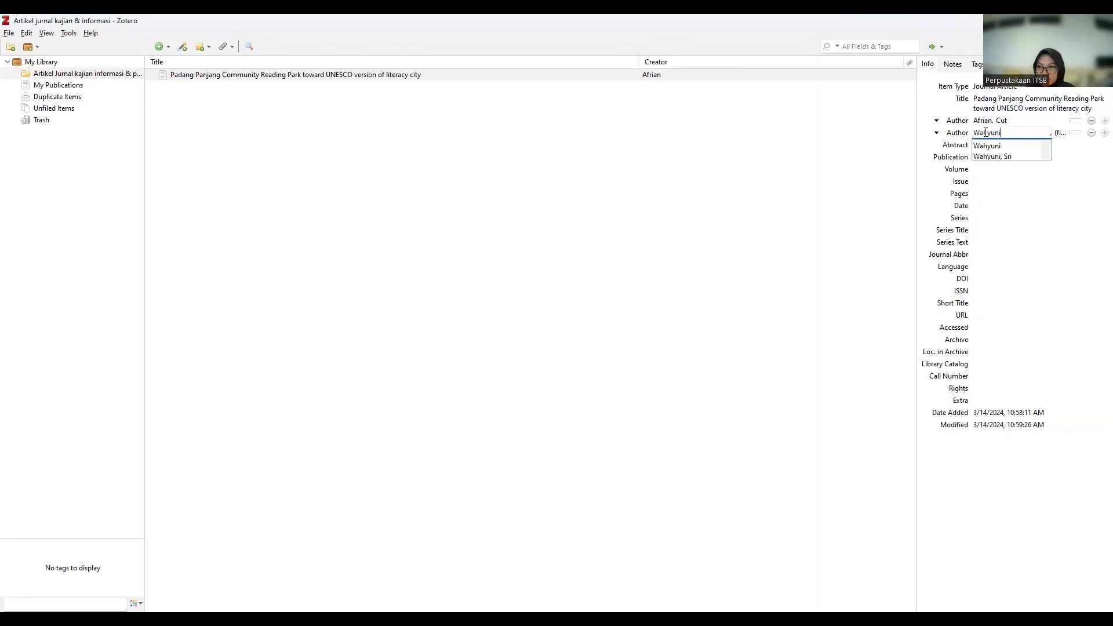
key(Tab)
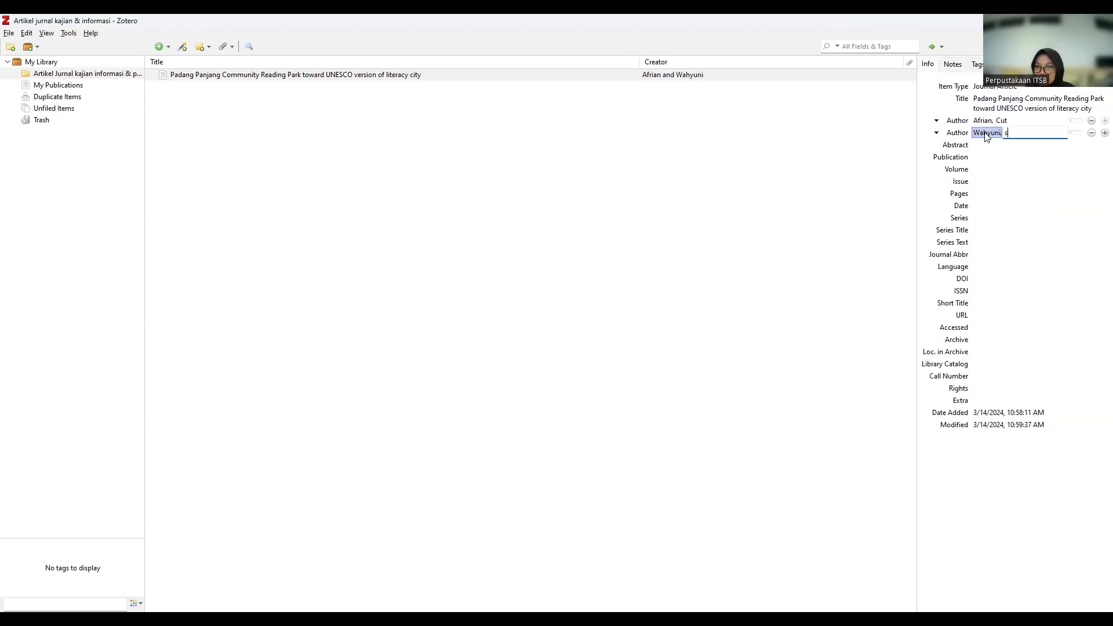
text(s)
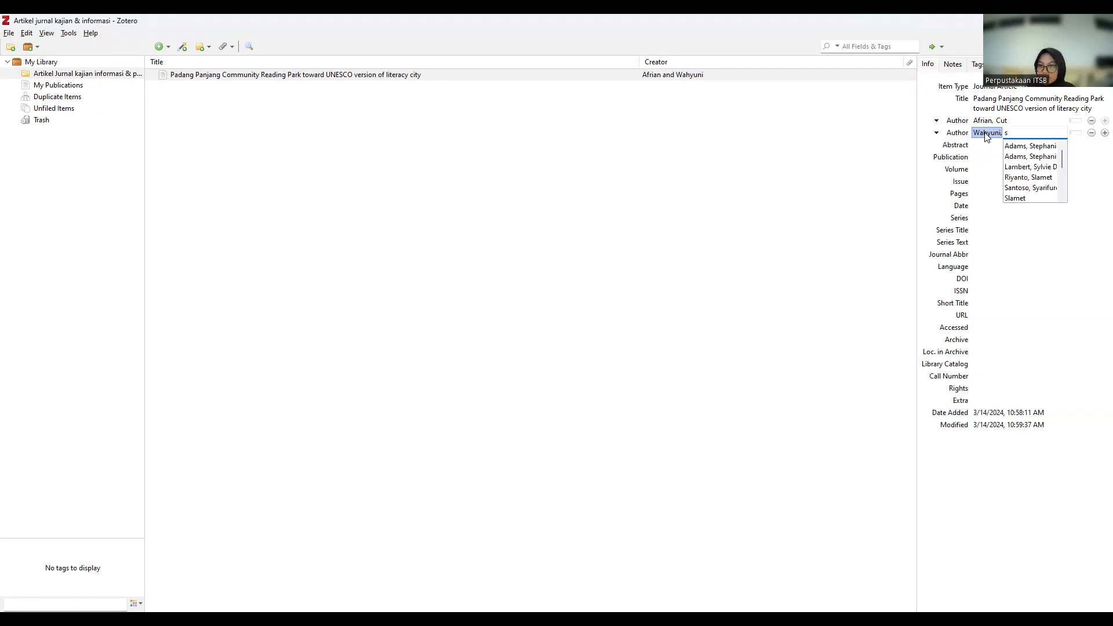
text(ri)
key(Return)
Add rows for the third and fourth authors and fill in their last and first names.
click(1104, 132)
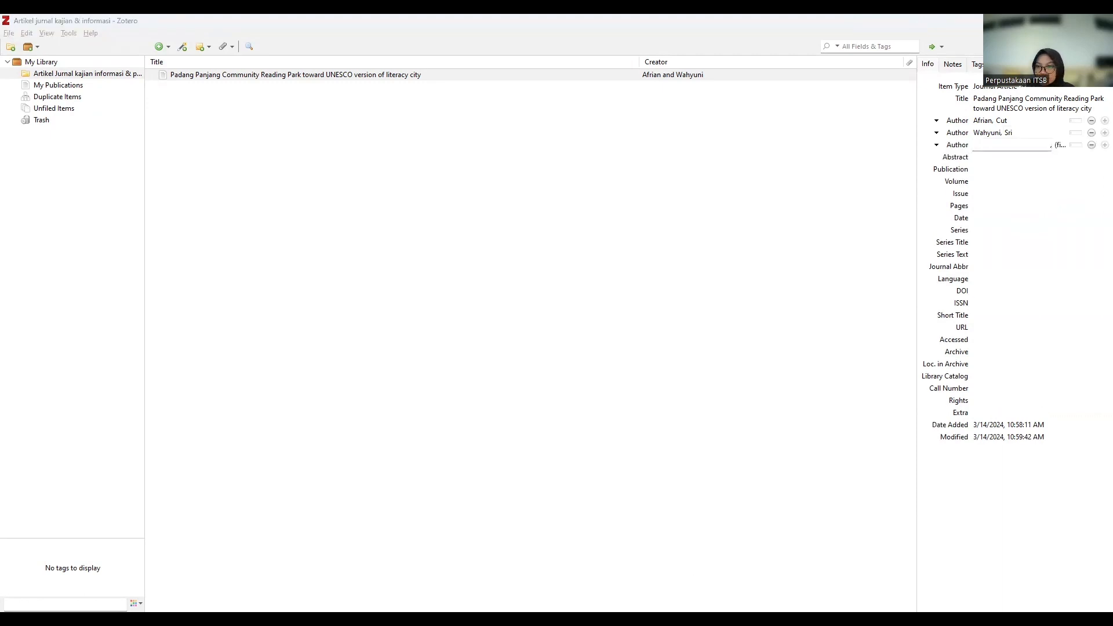
text(D)
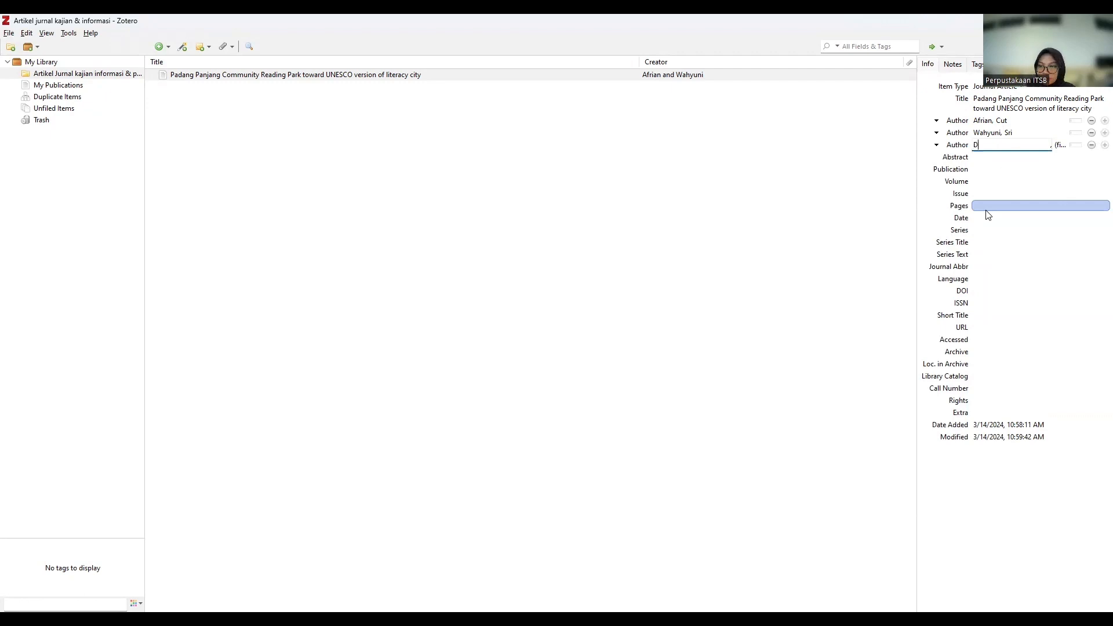
text(ito)
key(Tab)
text(Ronal)
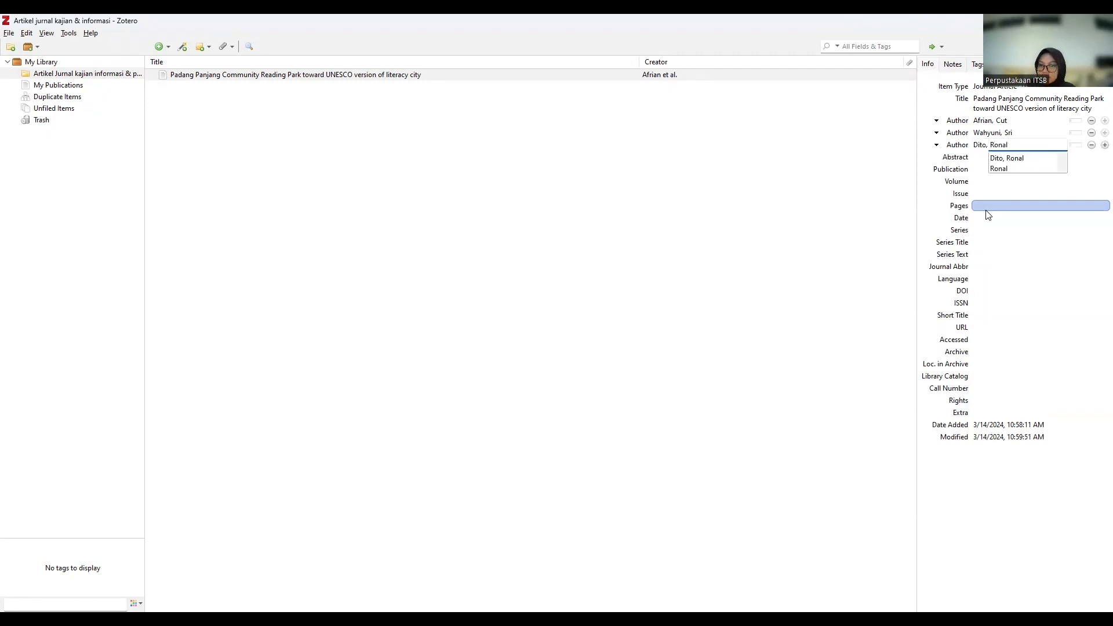
key(Return)
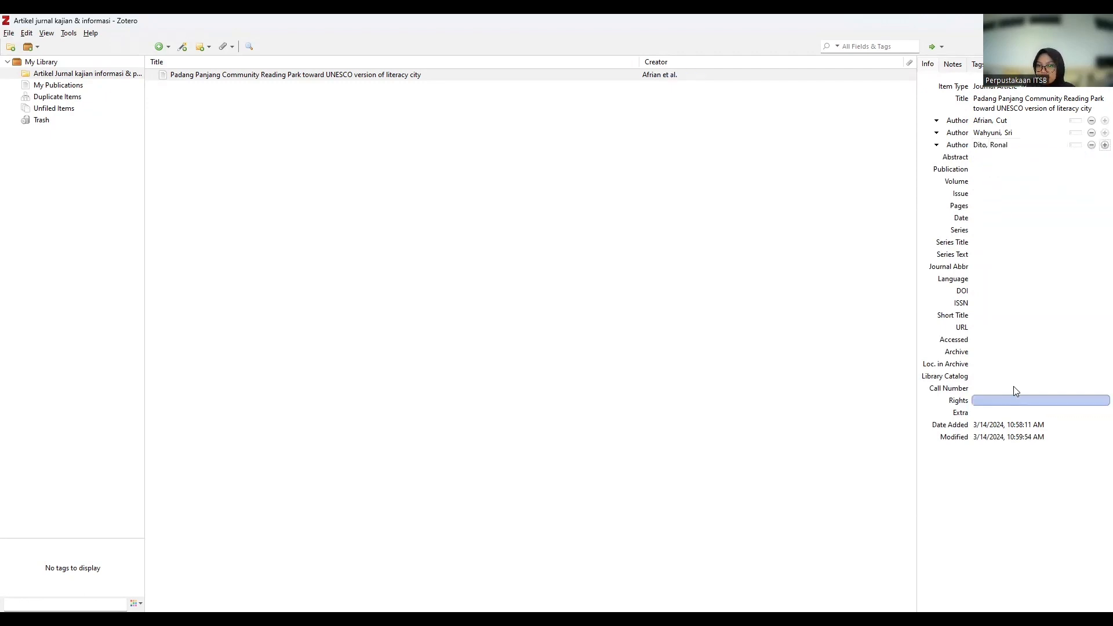
click(1105, 145)
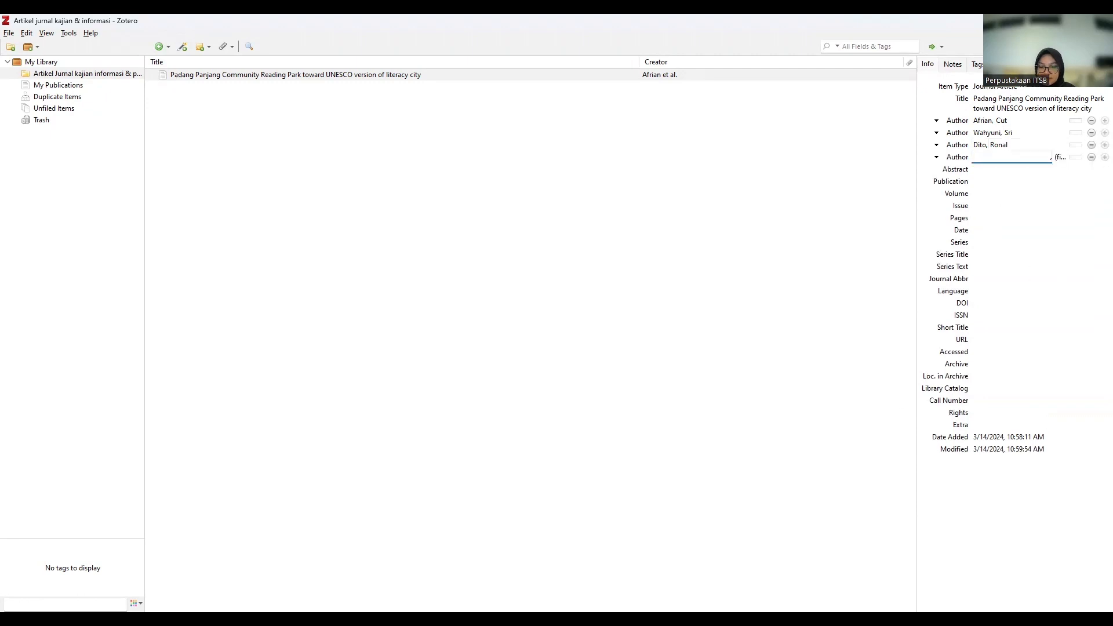
key(alt+Tab)
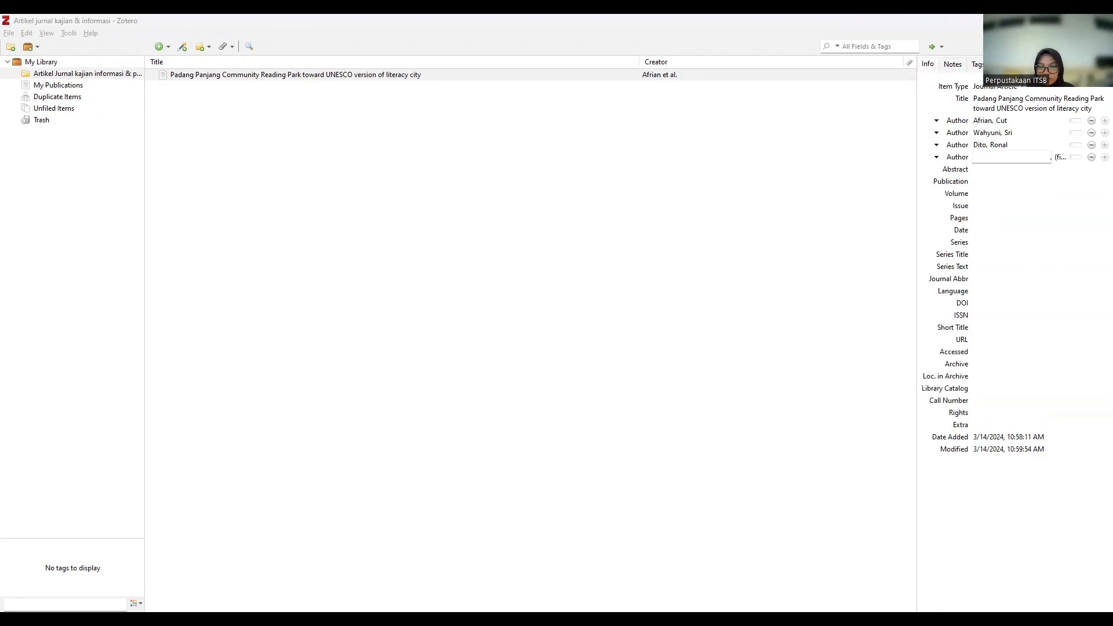
click(1010, 158)
text(Utari)
key(Tab)
text(K)
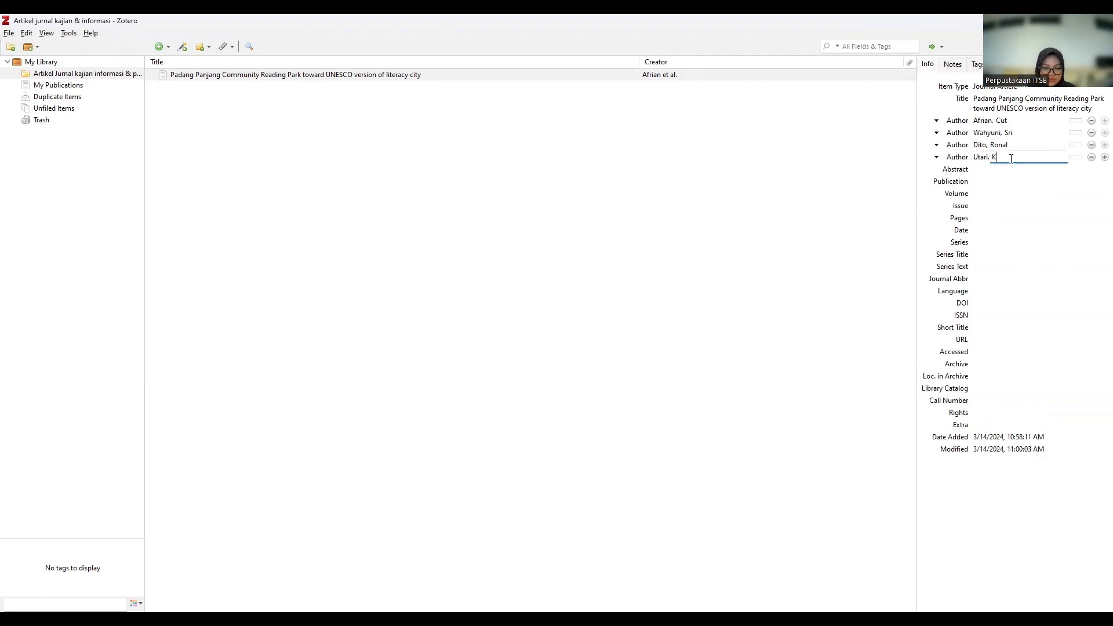
text(hofifah)
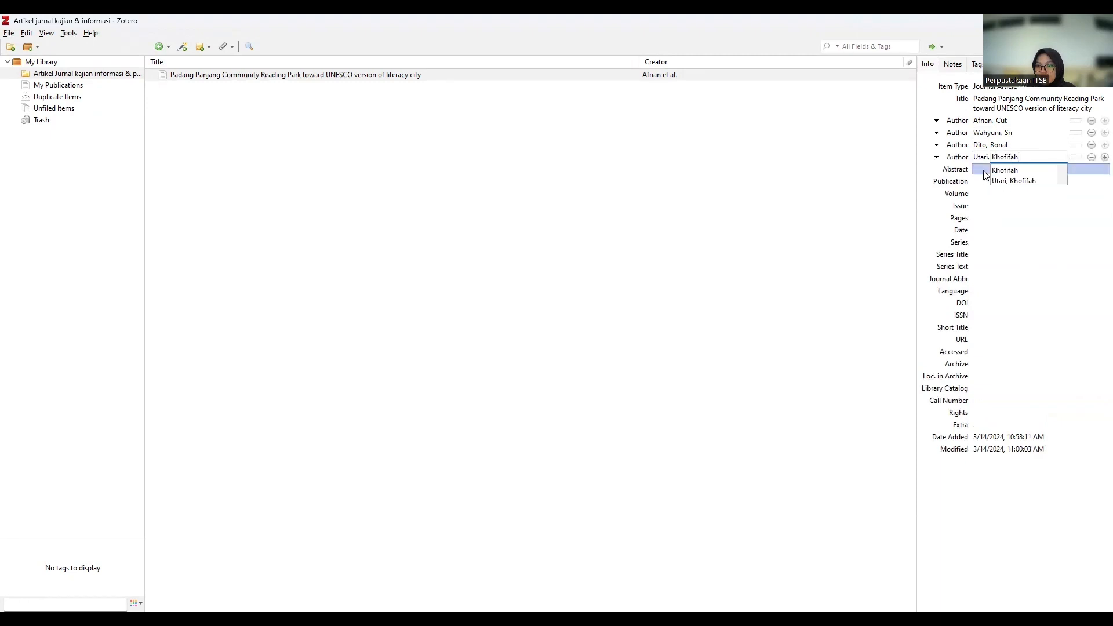
click(992, 171)
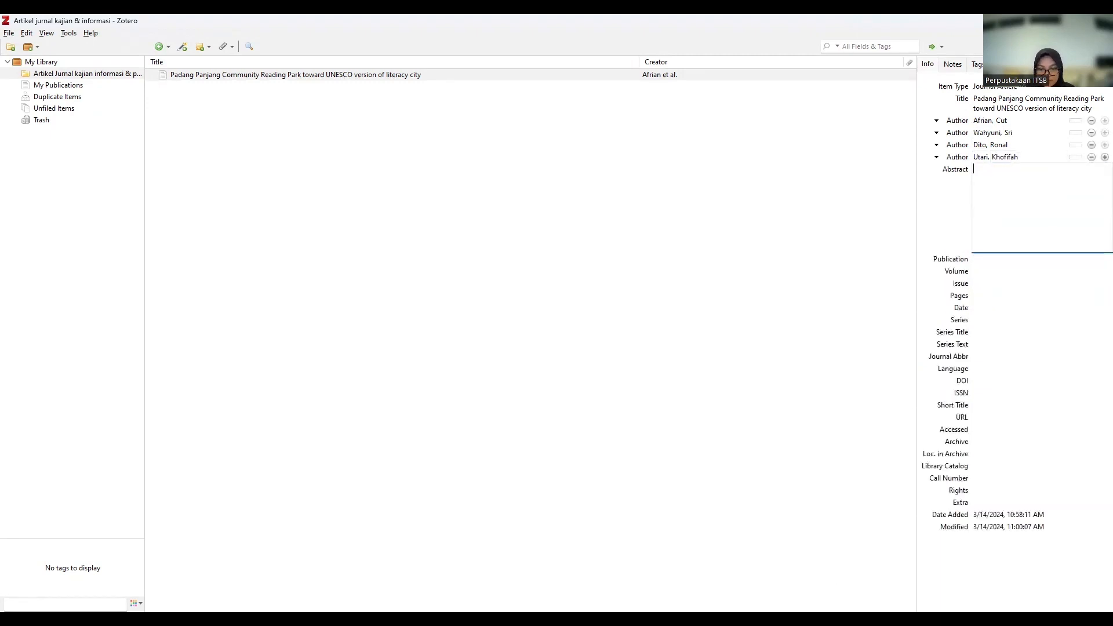
Paste the article's abstract, beginning 'Padang Panjang City Community Reading…', into the record.
key(alt+Tab)
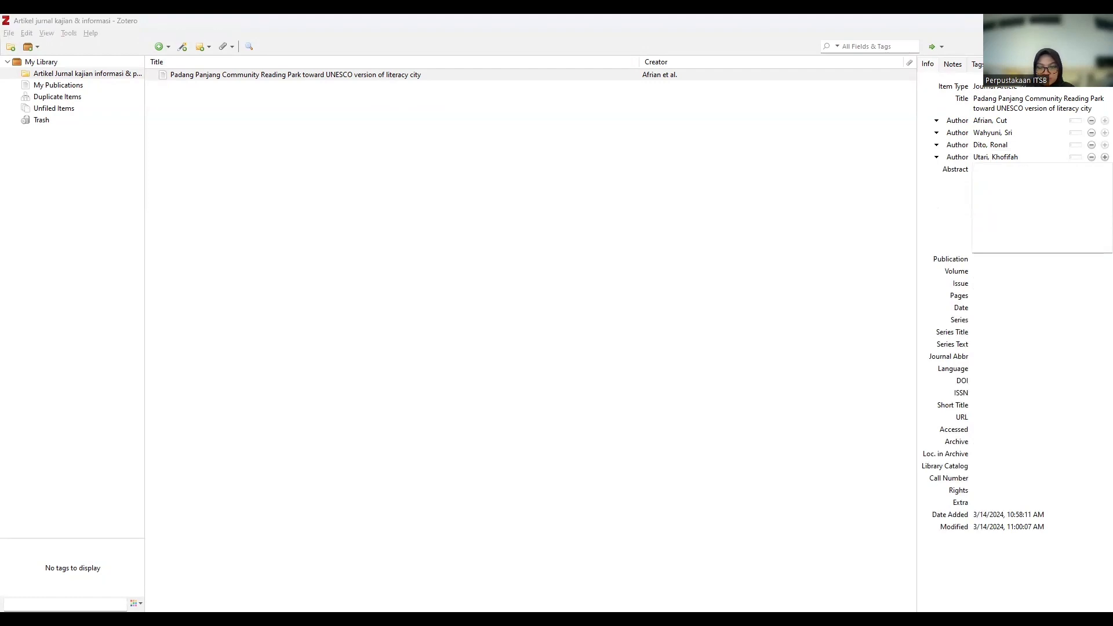
key(alt+Tab)
key(ctrl+v)
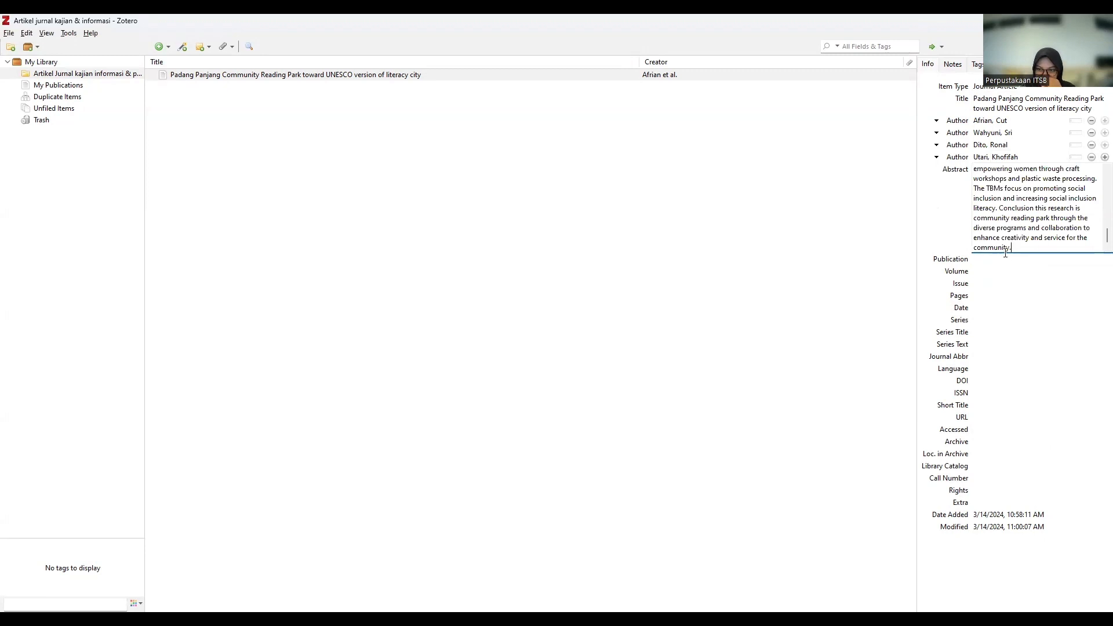
click(1003, 256)
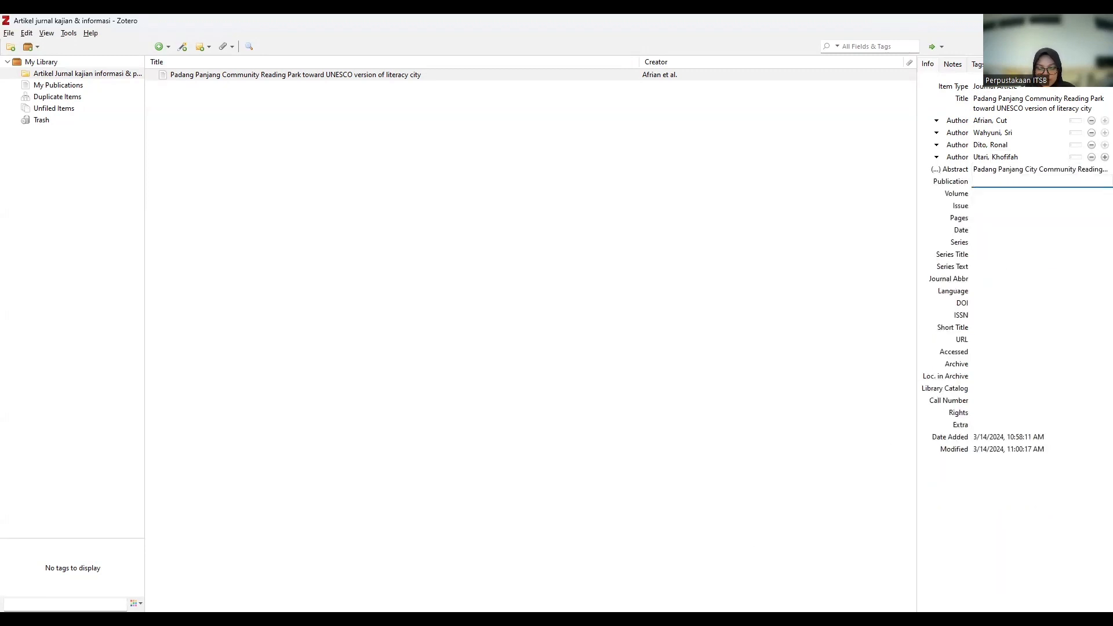
key(alt+Tab)
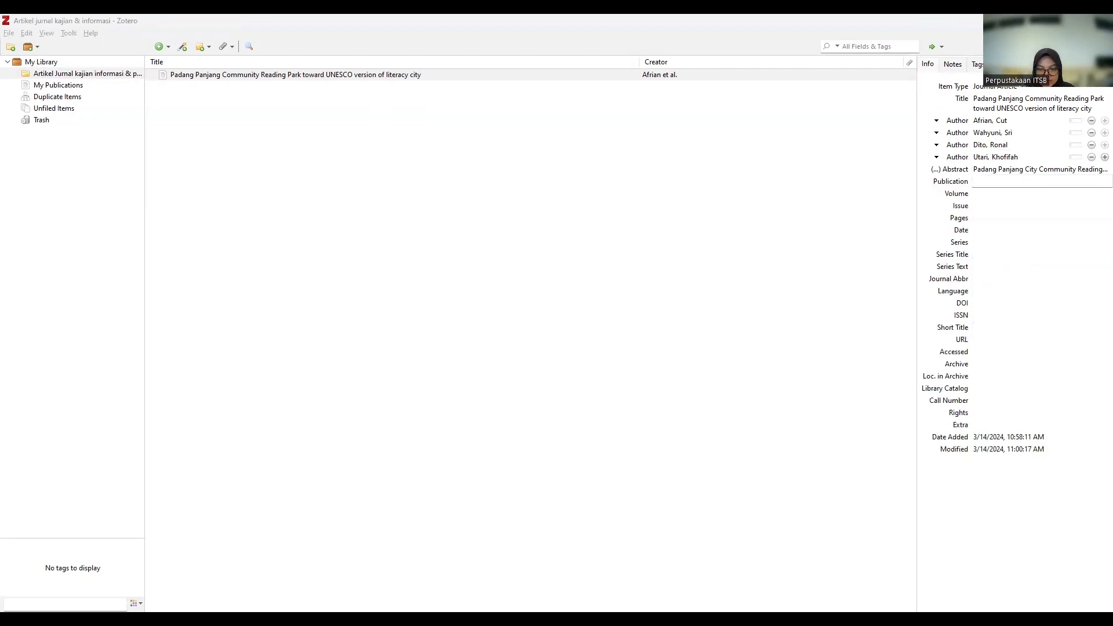
Set publication to Jurnal Kajian Informasi & Perpustakaan, volume 11 and issue 2.
key(alt+Tab)
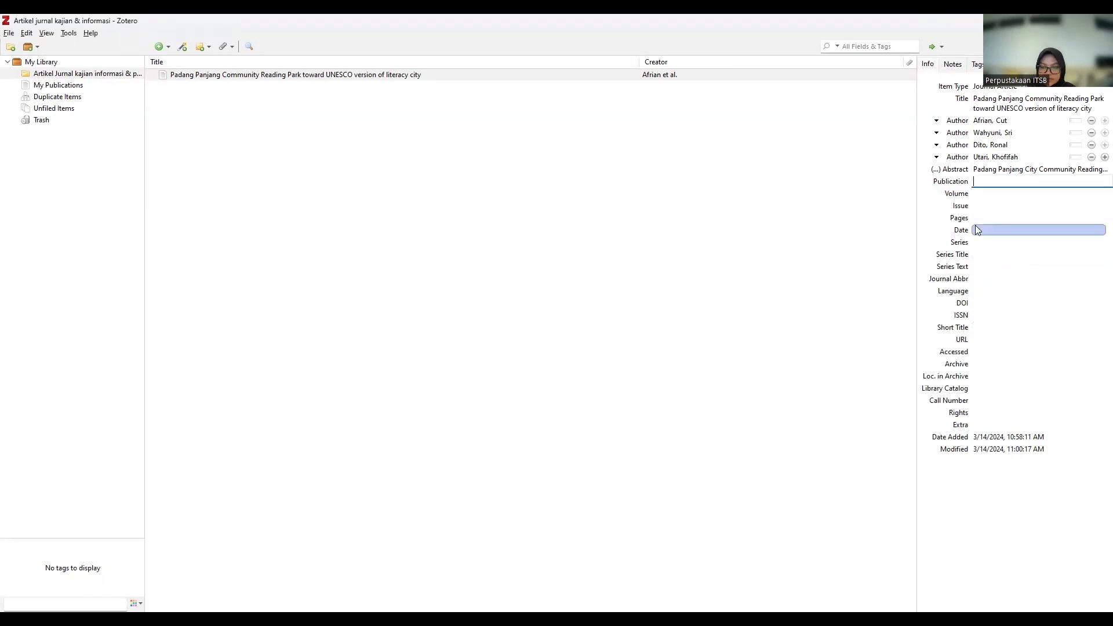
text(urnal)
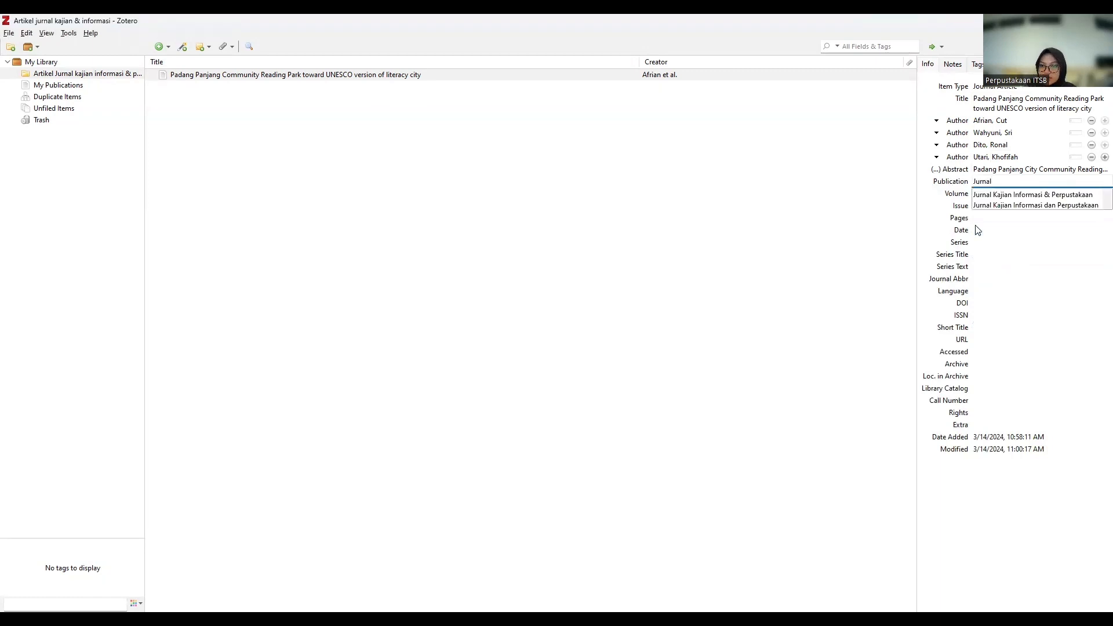
click(1024, 196)
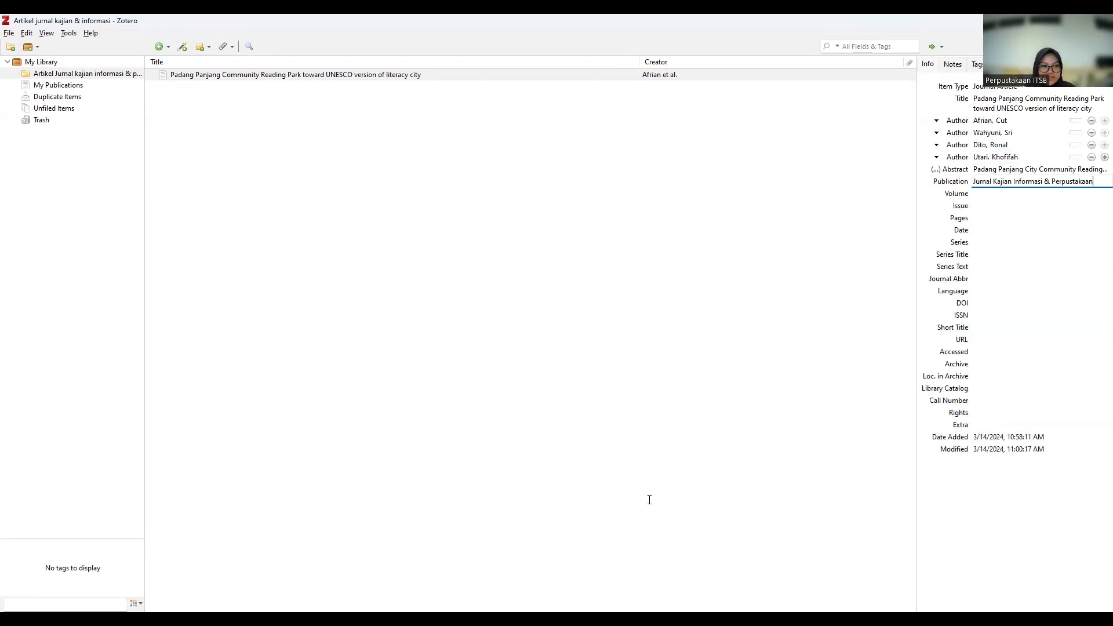
key(alt+Tab)
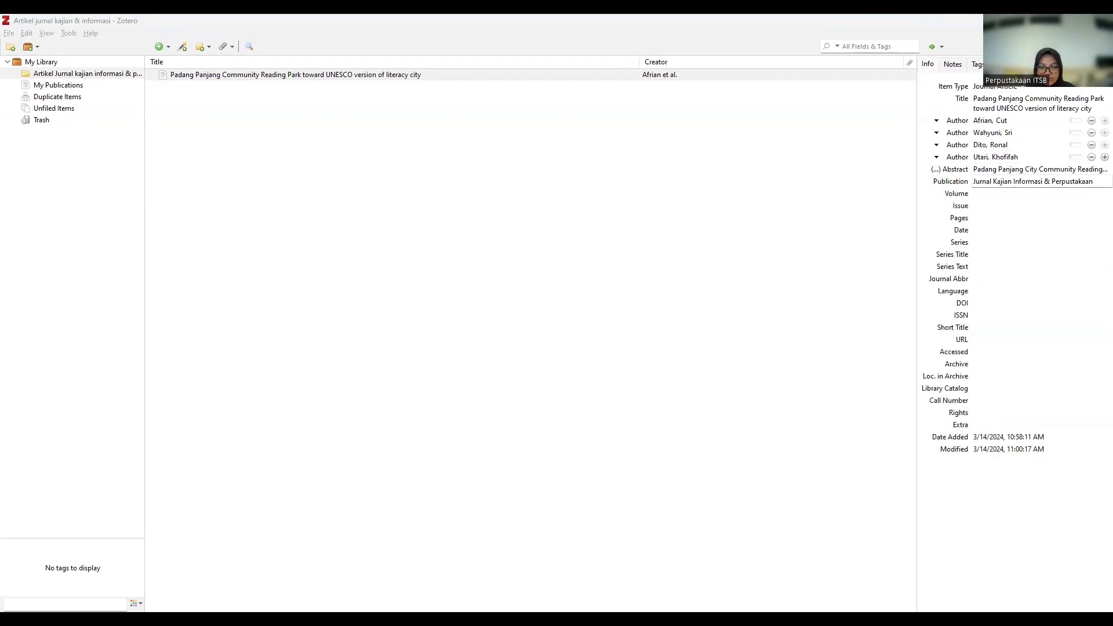
click(981, 194)
text(11)
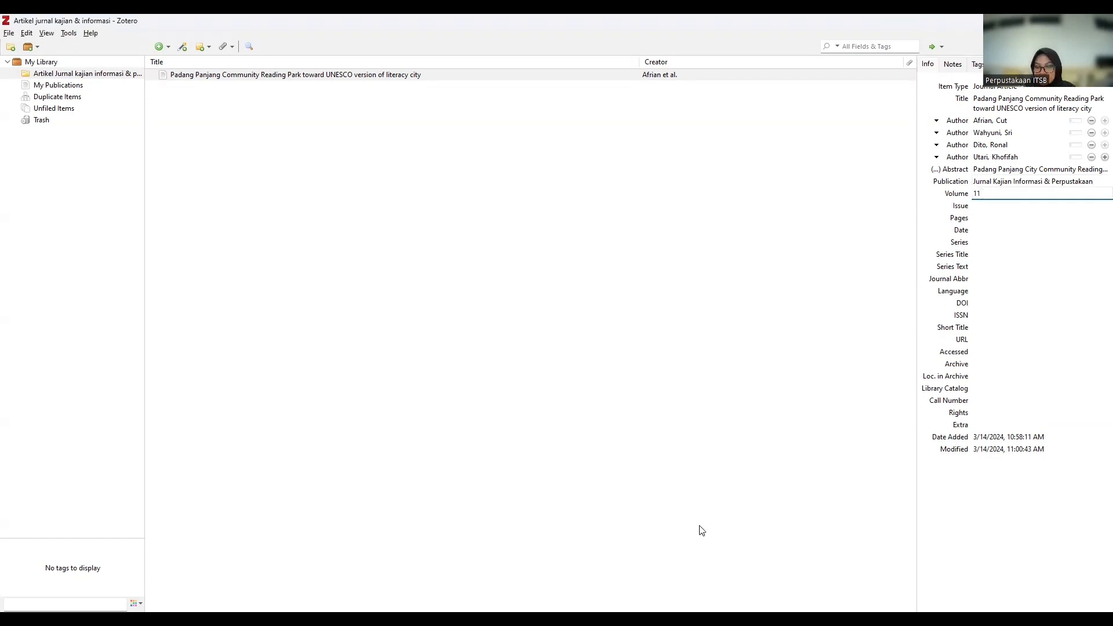
key(alt+Tab)
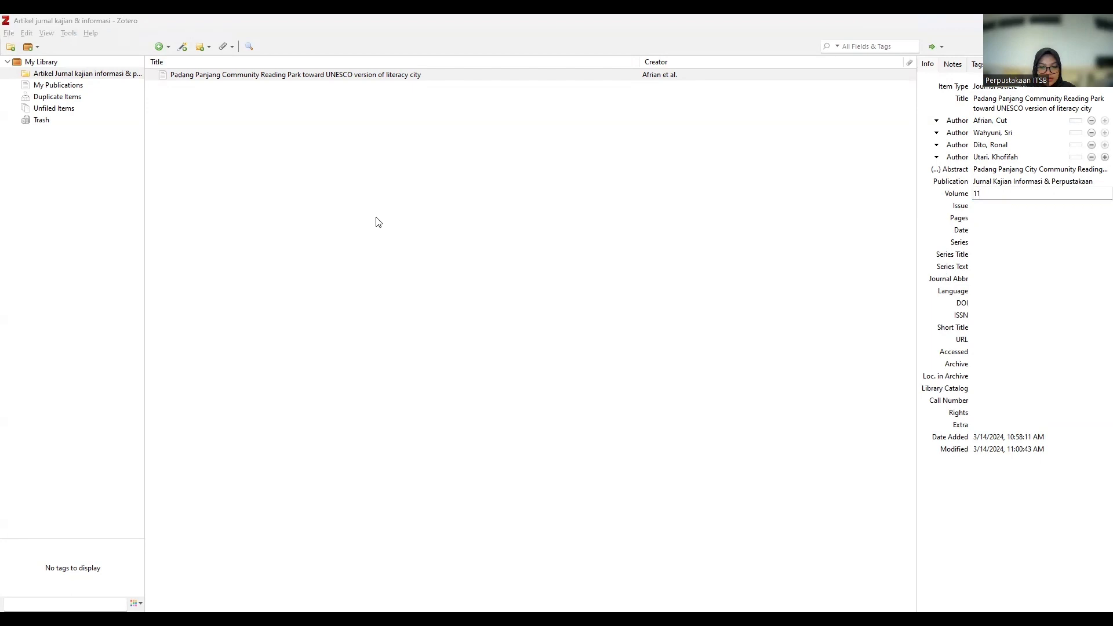
click(985, 206)
text(2)
Enter pages 193-210 and date 2023-12-31 for the article.
key(alt+Tab)
click(989, 219)
text(193-210)
key(Tab)
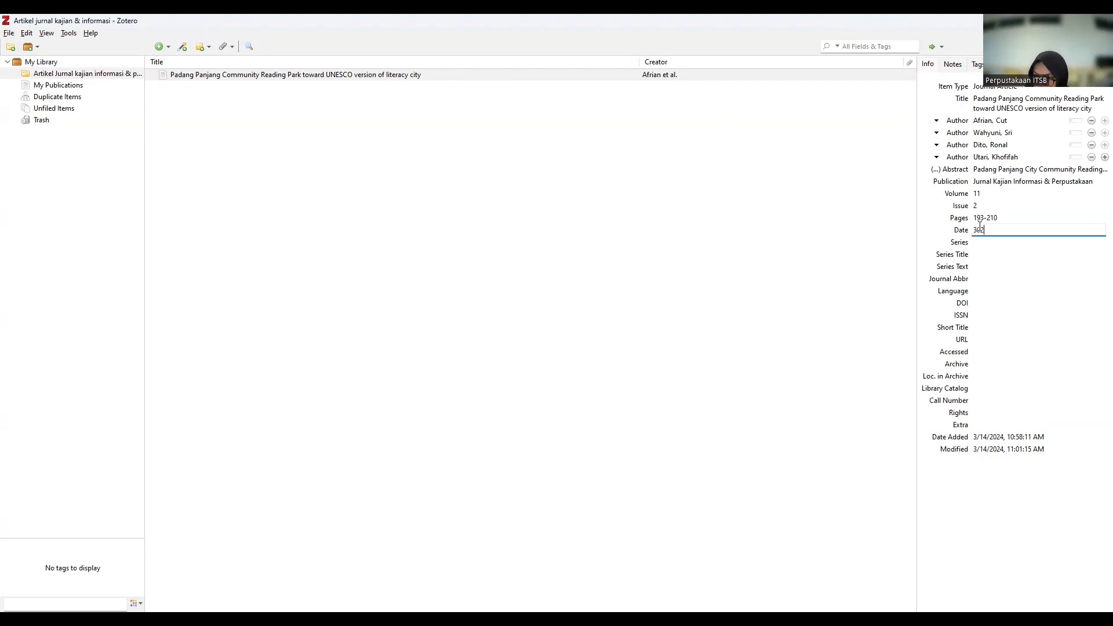
key(BackSpace)
key(BackSpace)
key(BackSpace)
text(2023-12-31)
click(987, 243)
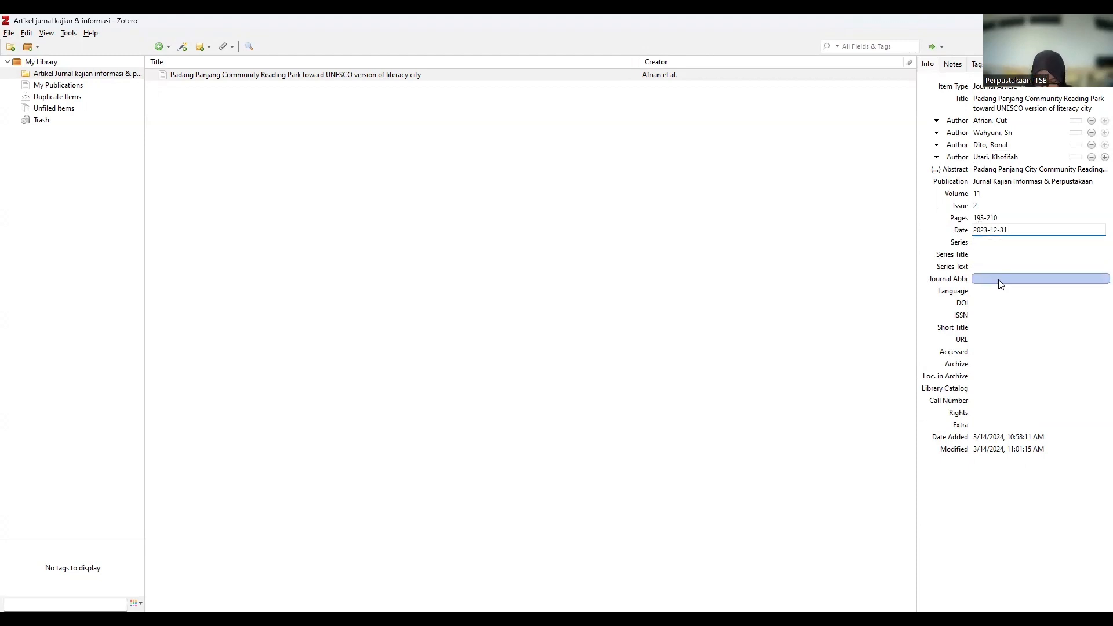
click(996, 302)
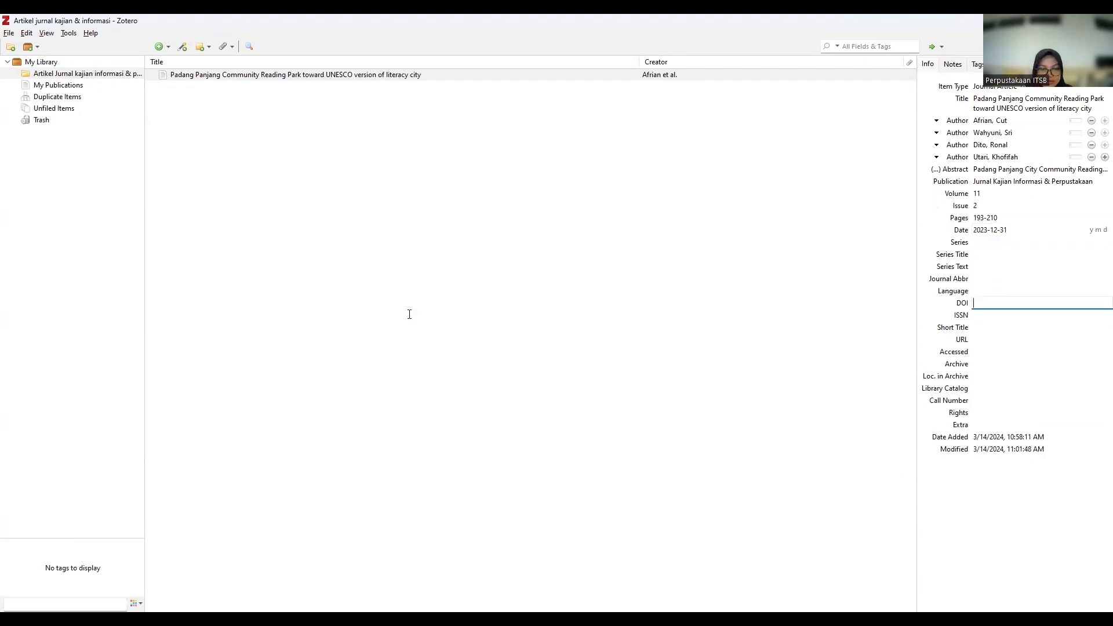
key(alt+Tab)
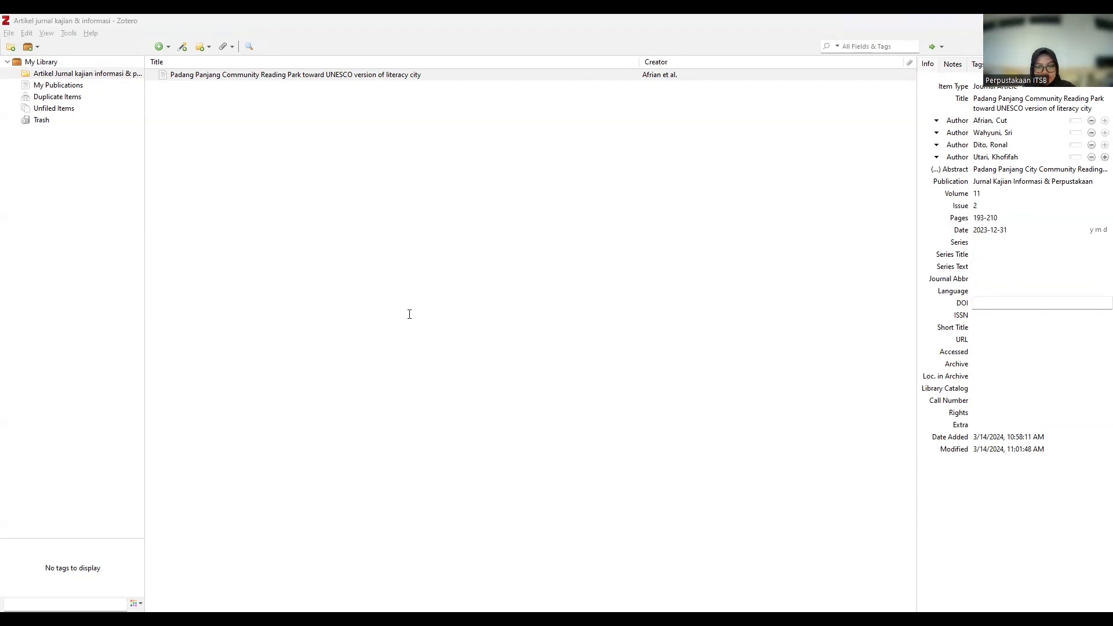
text(https://doi.org/10.24198/jkip.v11i2.43745)
click(978, 316)
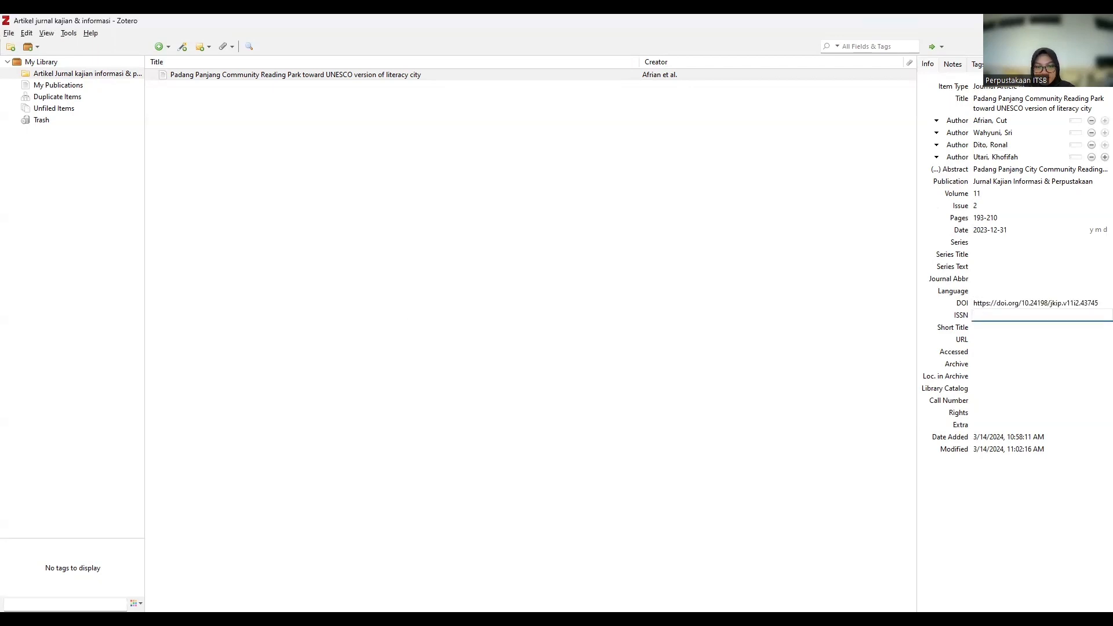
Enter ISSN 2303-2677, 2540-9239, after clearing a link pasted there by mistake.
key(alt+Tab)
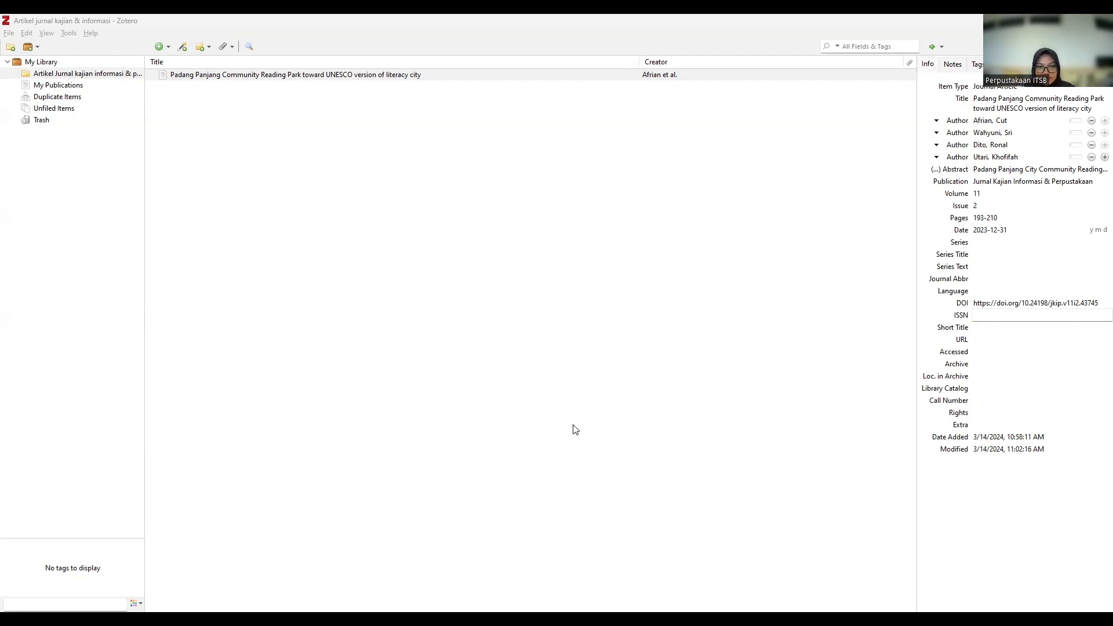
click(836, 540)
text(https://doi.org/10.24198/jkip.v11i2.43745)
key(ctrl+a)
key(BackSpace)
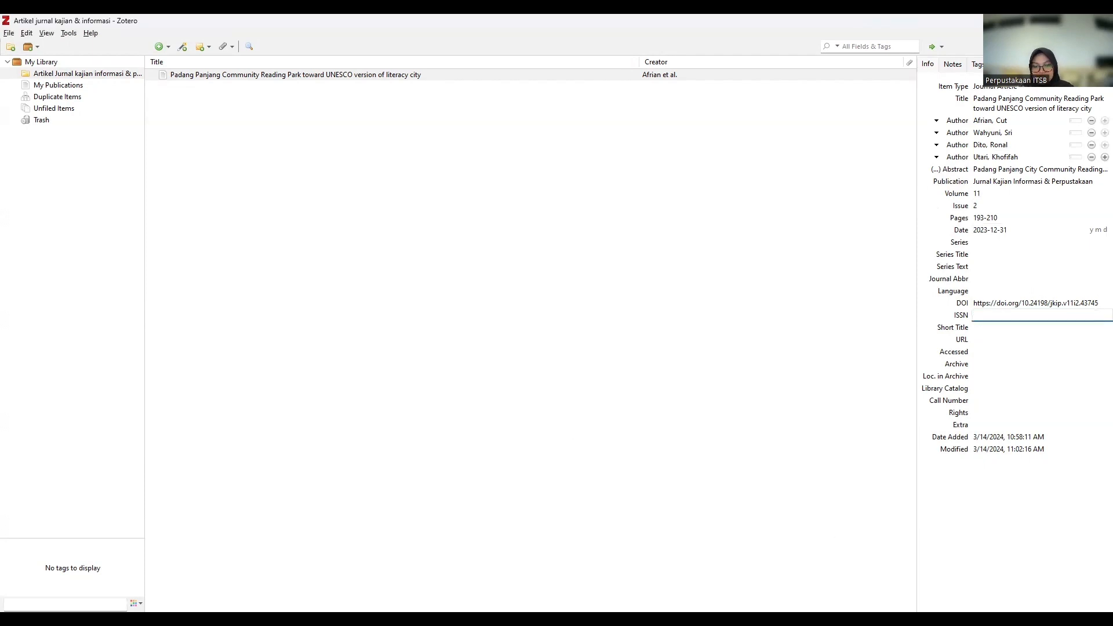
key(alt+Tab)
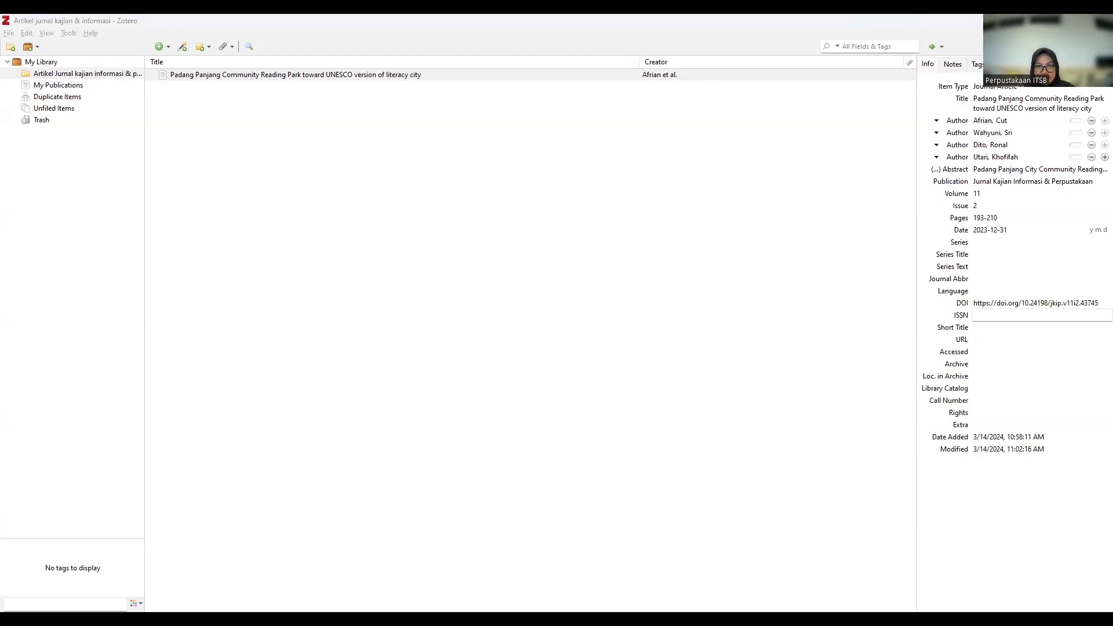
key(alt+Tab)
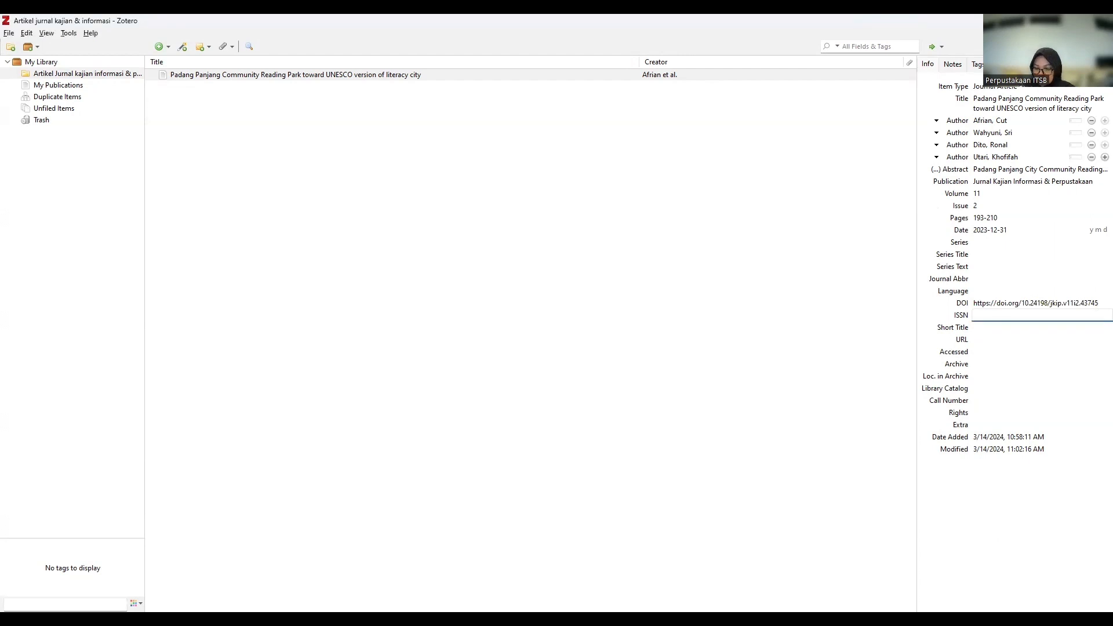
text(2303)
key(alt+Tab)
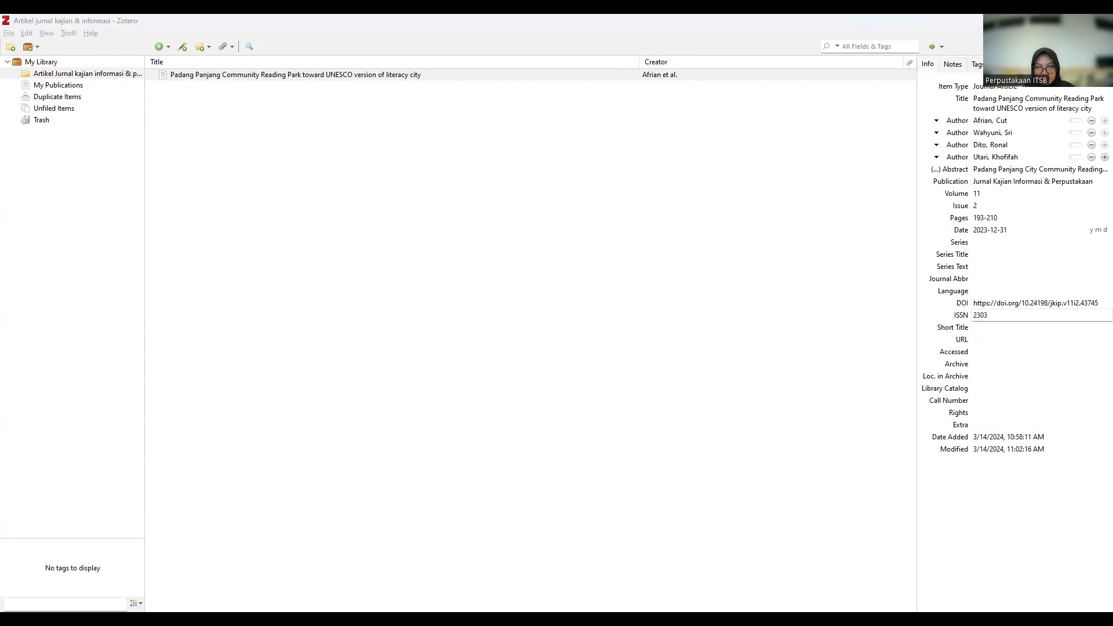
key(alt+Tab)
text(-267)
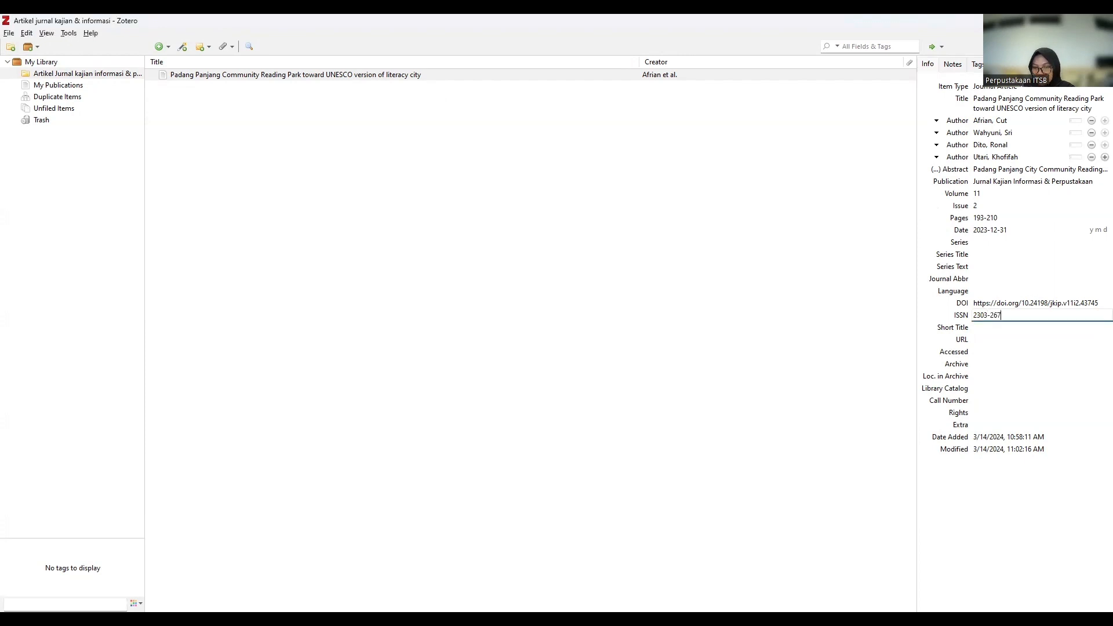
text(7,)
key(alt+Tab)
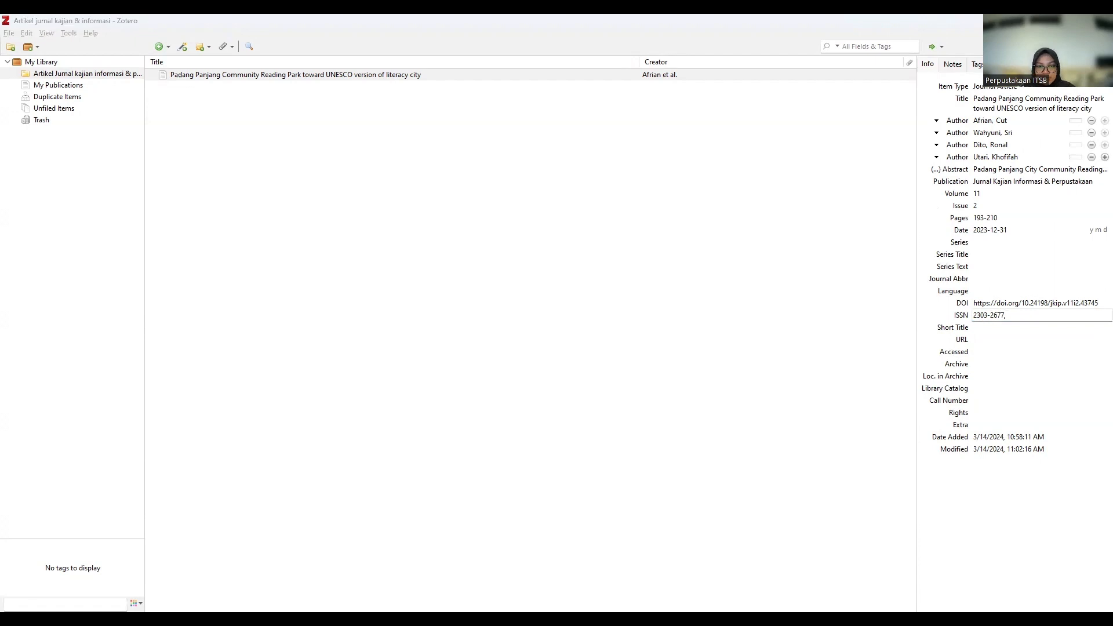
key(alt+Tab)
text(2)
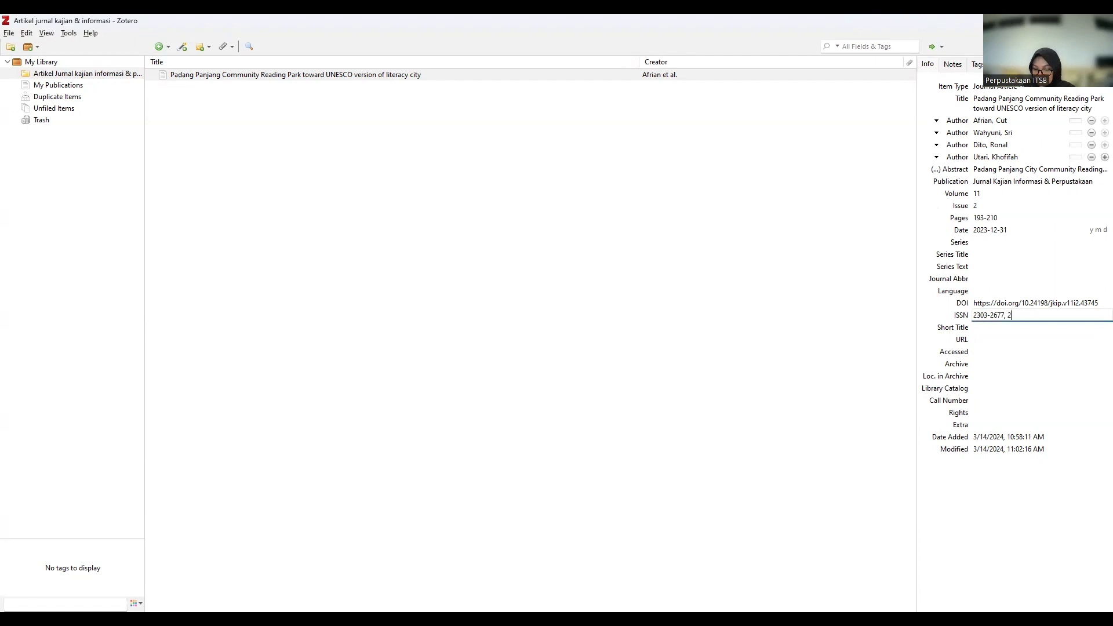
text(540-)
key(alt+Tab)
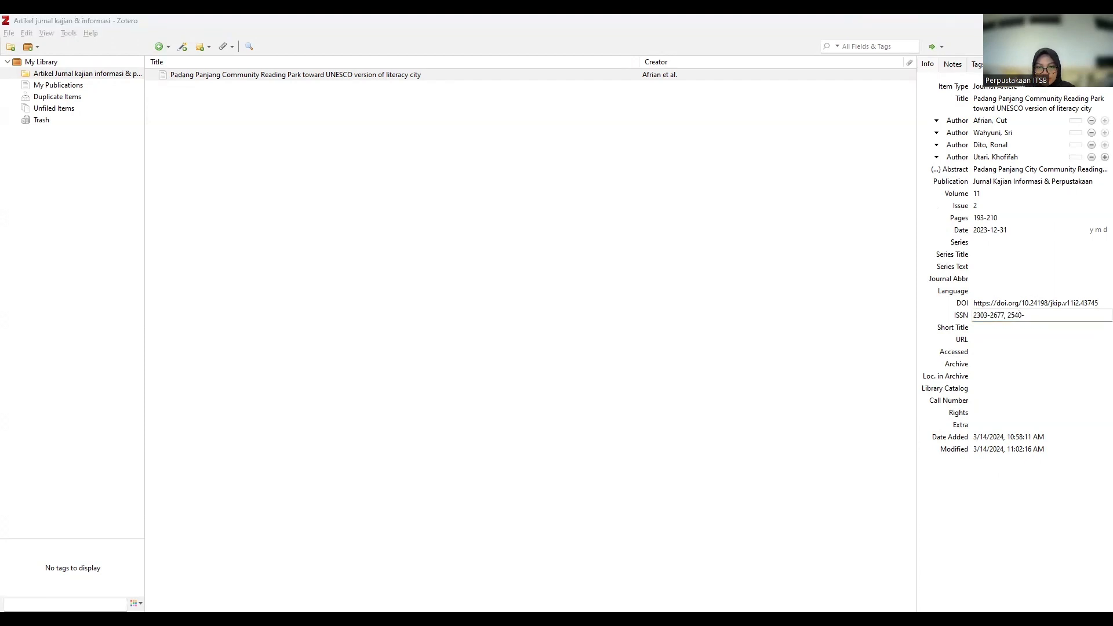
text(-)
key(alt+Tab)
text(923)
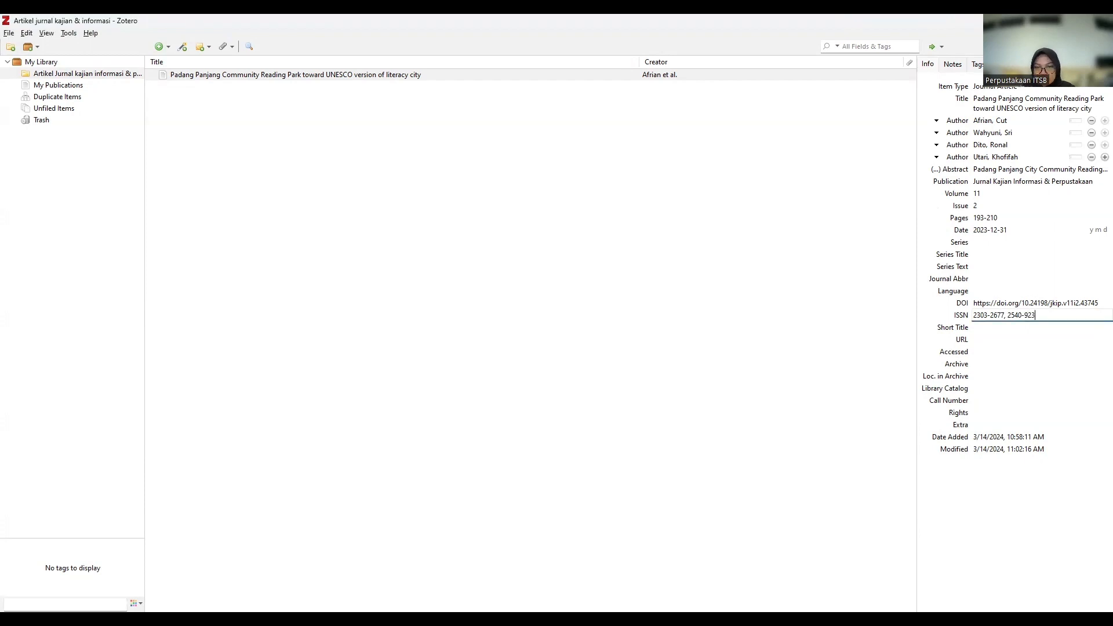
key(alt+Tab)
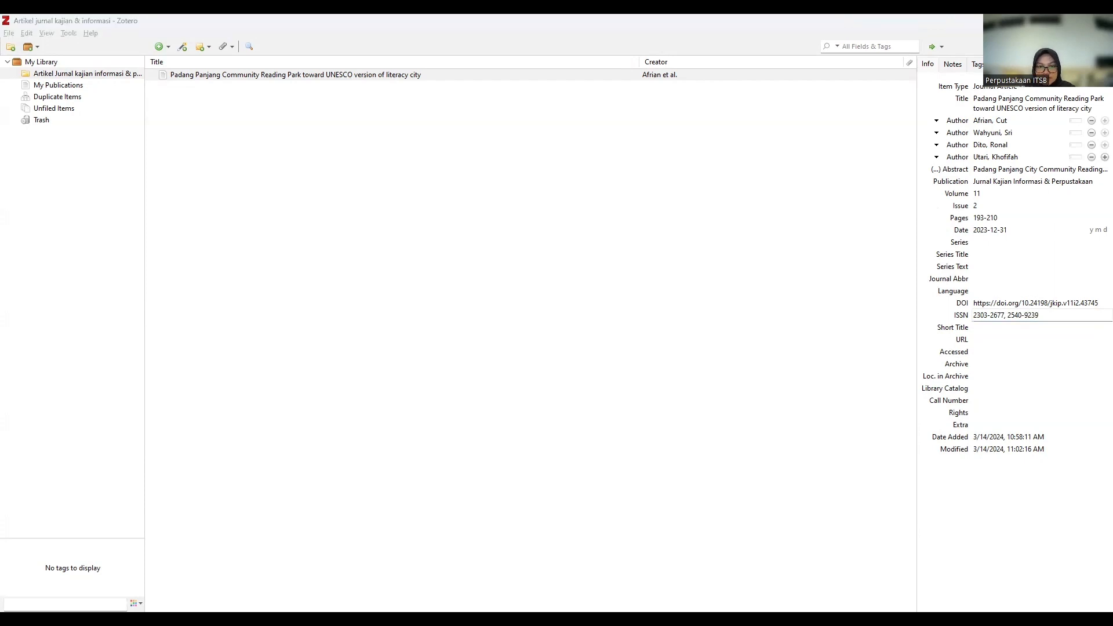
key(alt+Tab)
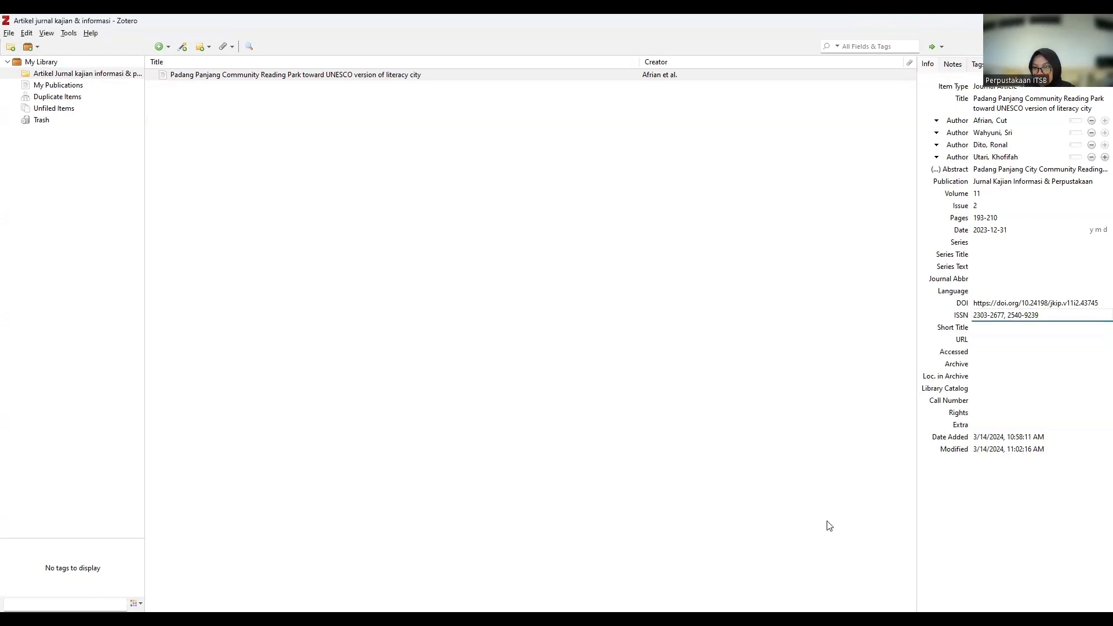
Paste the article's jurnal.unpad.ac.id web address into the URL field.
click(983, 339)
key(alt+Tab)
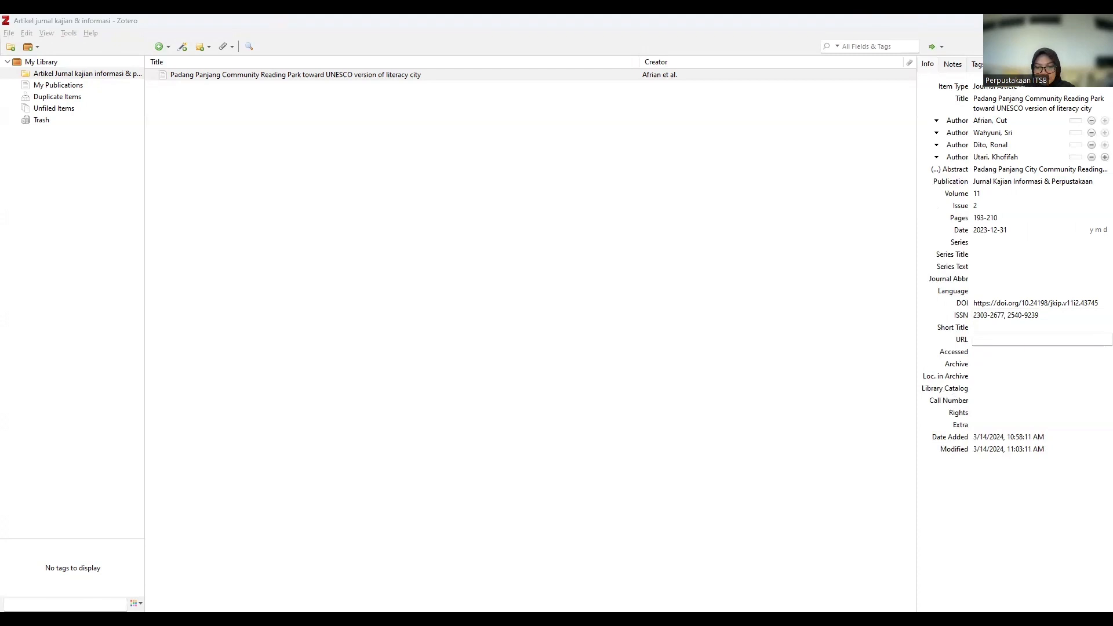
key(alt+Tab)
key(ctrl+v)
Set the Accessed date to 3/14/2024, 11:03:18 AM and save the record.
click(990, 351)
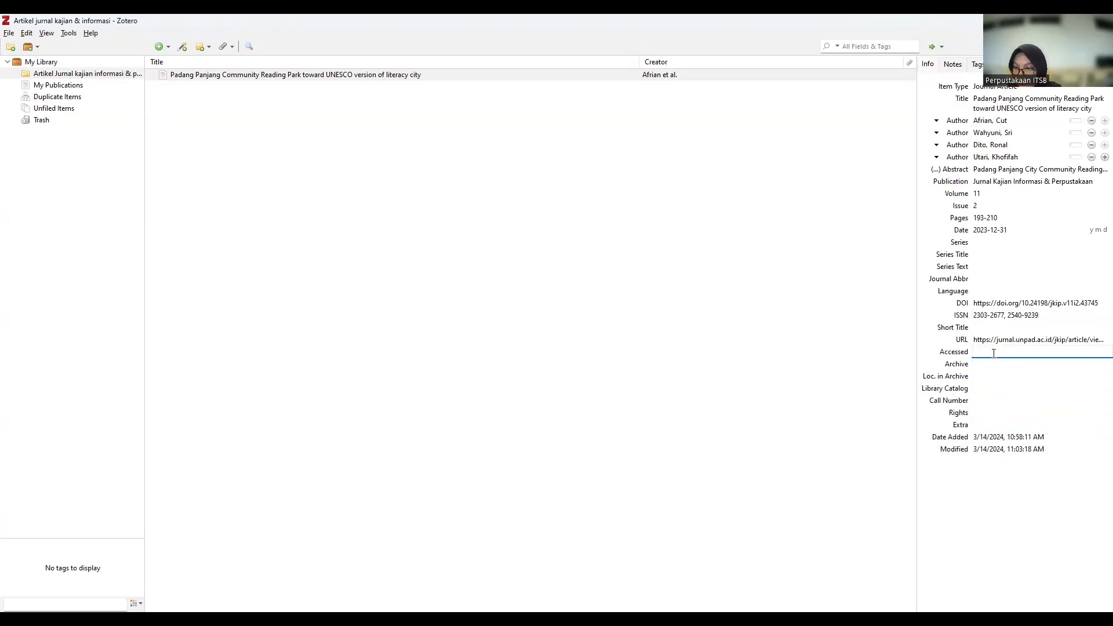
text(3)
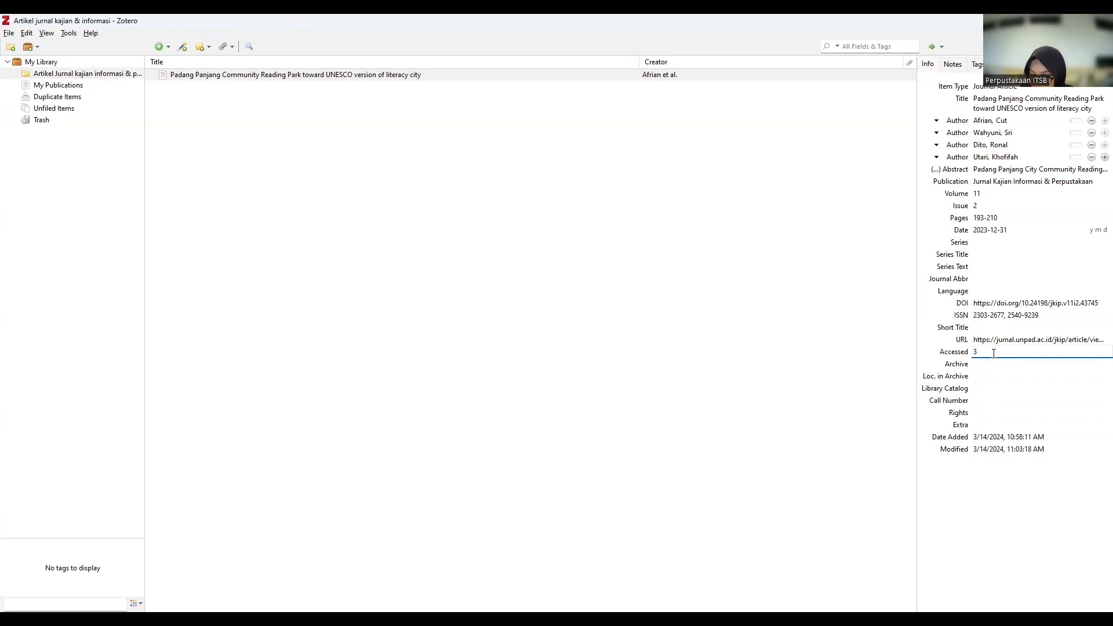
text(/14/2024, 11:03)
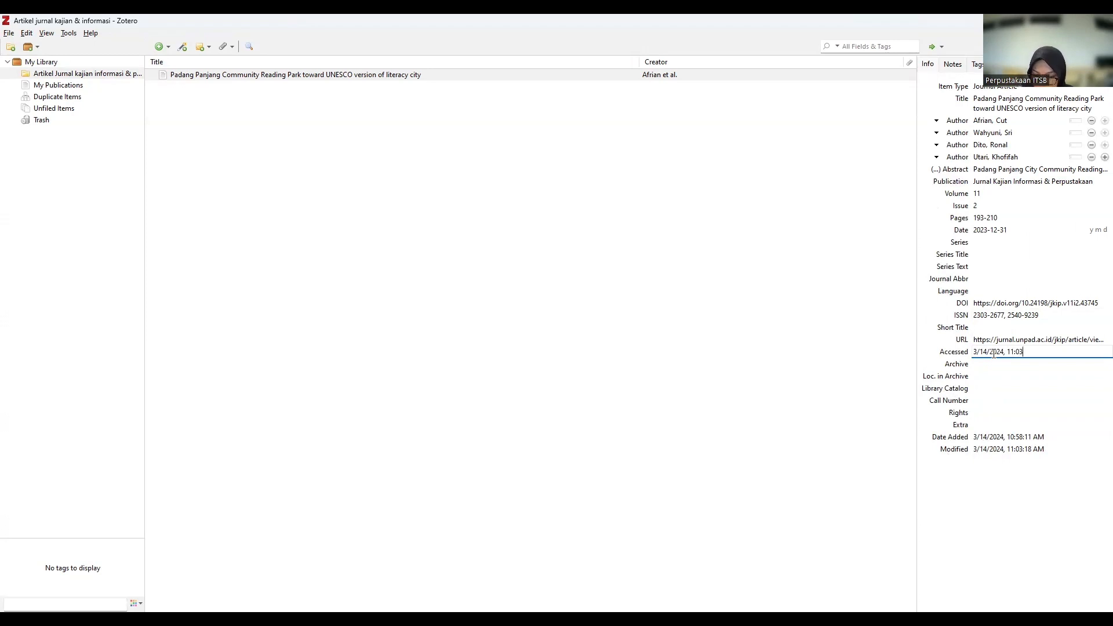
text(:18 AM)
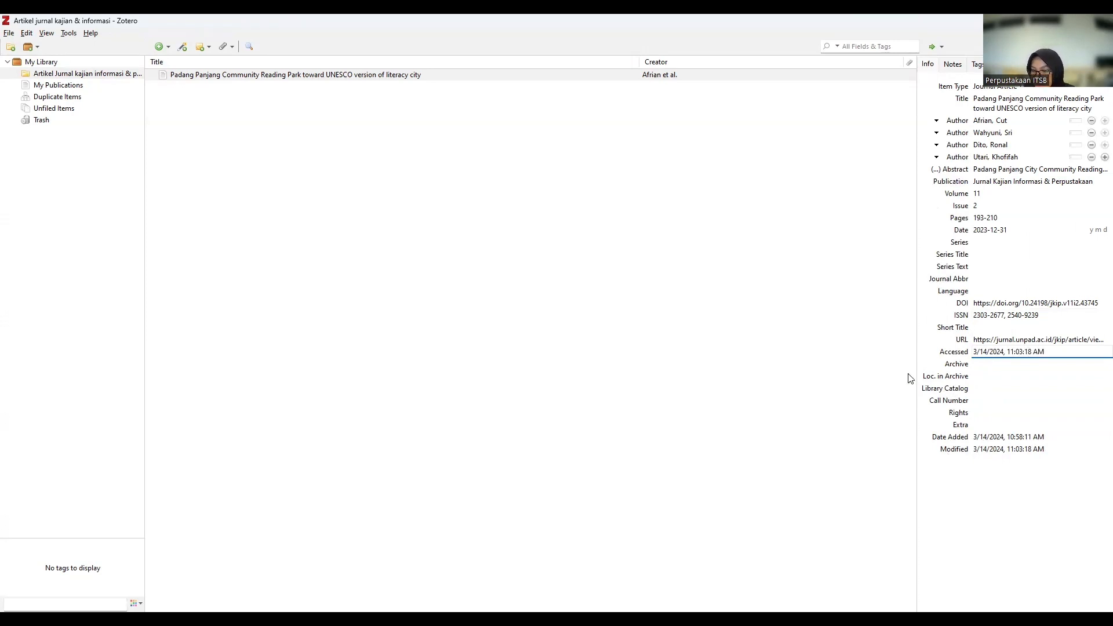
click(809, 340)
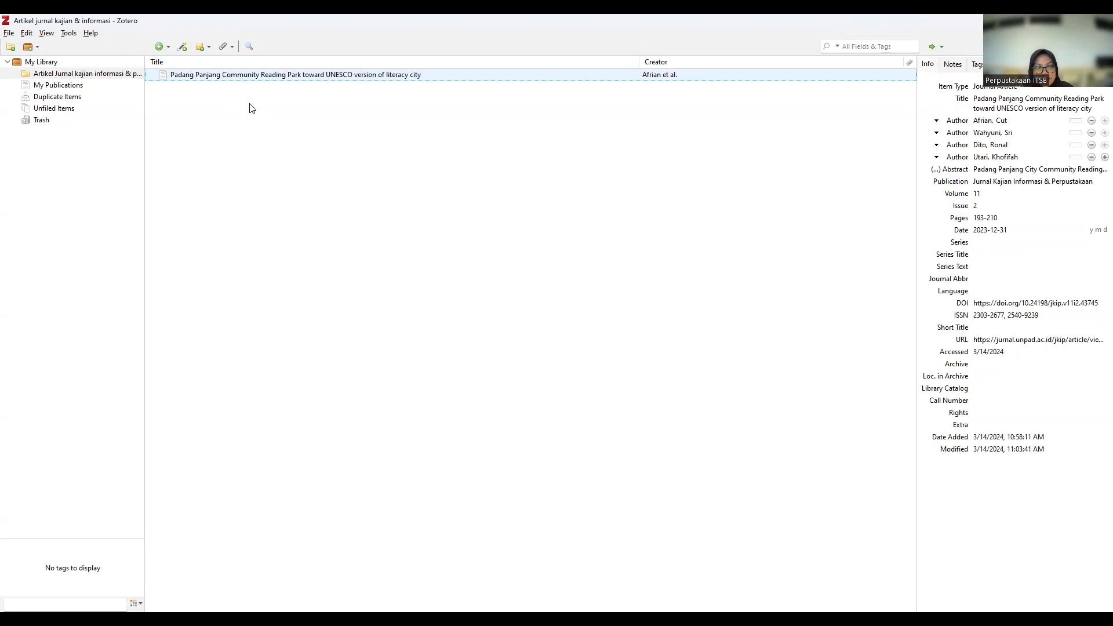
Import the article with DOI 10.24198/jkip.v11i2.47526 via Add Item by Identifier.
click(182, 47)
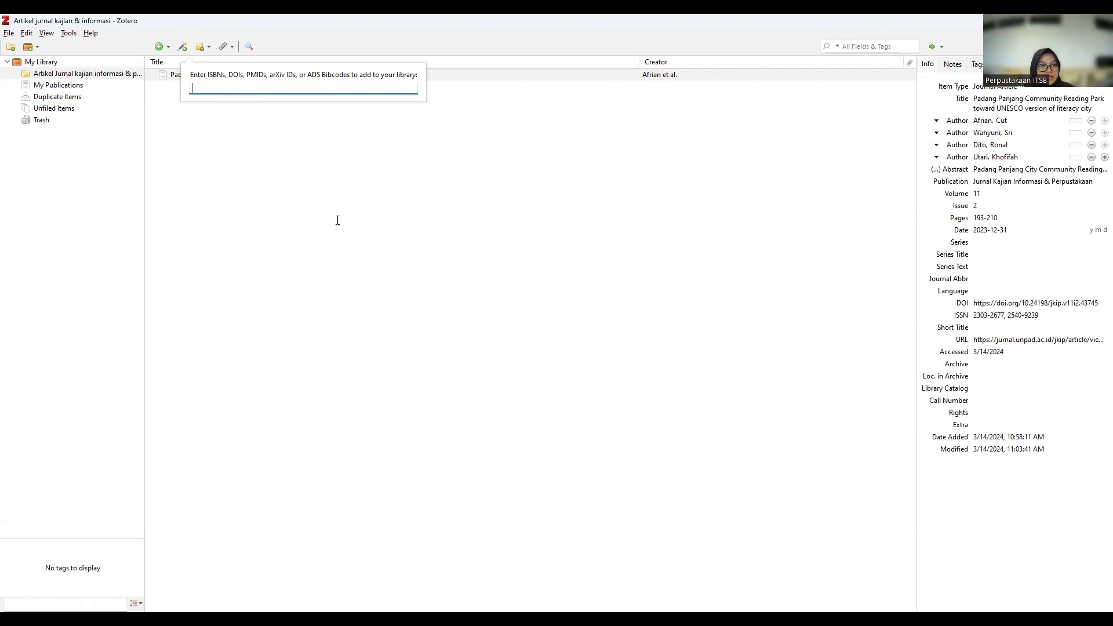
key(Escape)
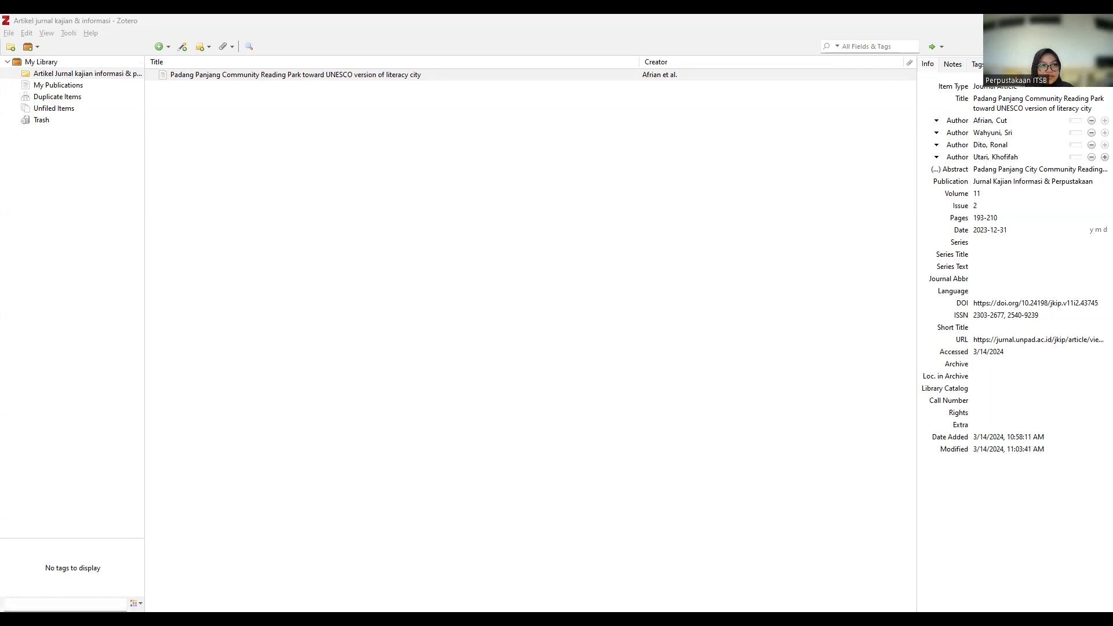
click(182, 47)
text(https://doi.org/10.24198/jkip.v11i2.47526)
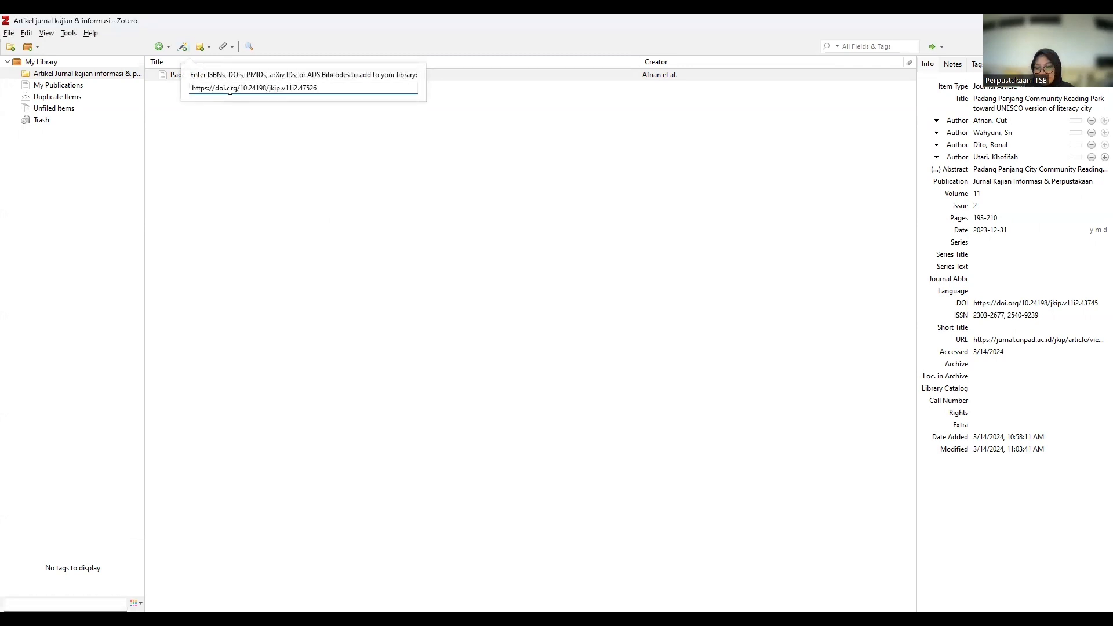
key(Return)
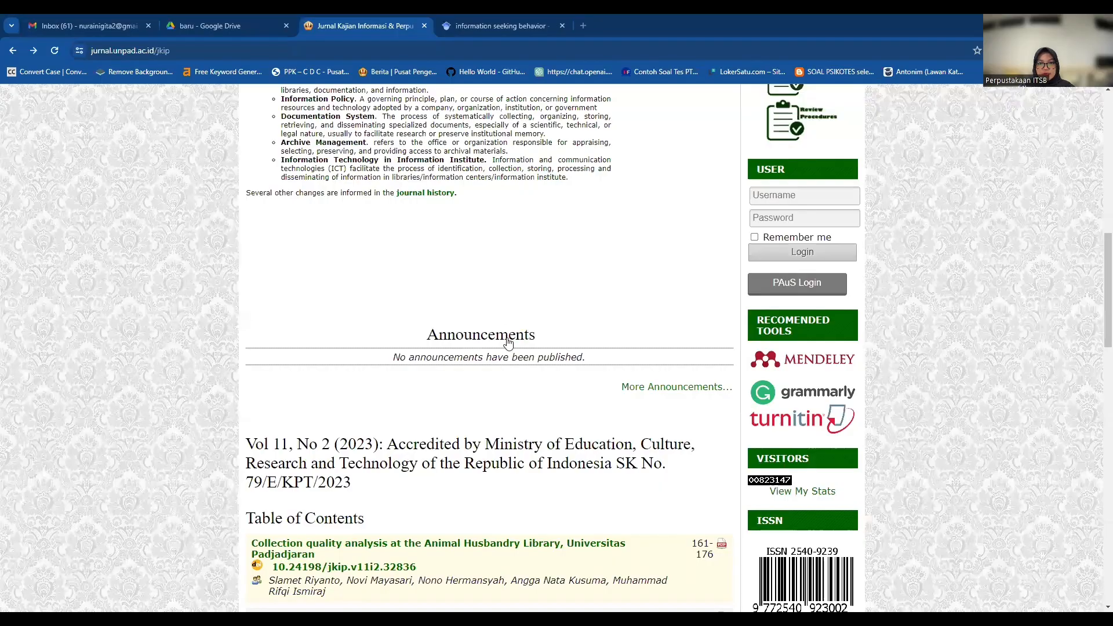
Scroll through the Vol 11, No 2 table of contents and send its articles to the Zotero Connector.
scroll(508, 343, down, 15)
scroll(508, 343, up, 15)
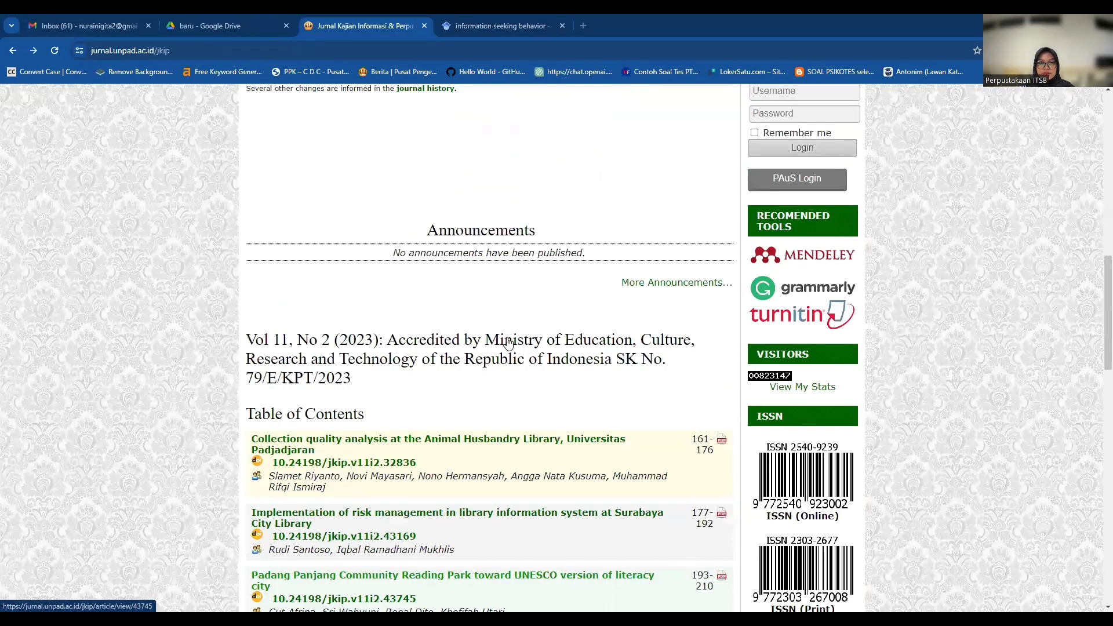
scroll(508, 343, up, 3)
scroll(508, 343, down, 6)
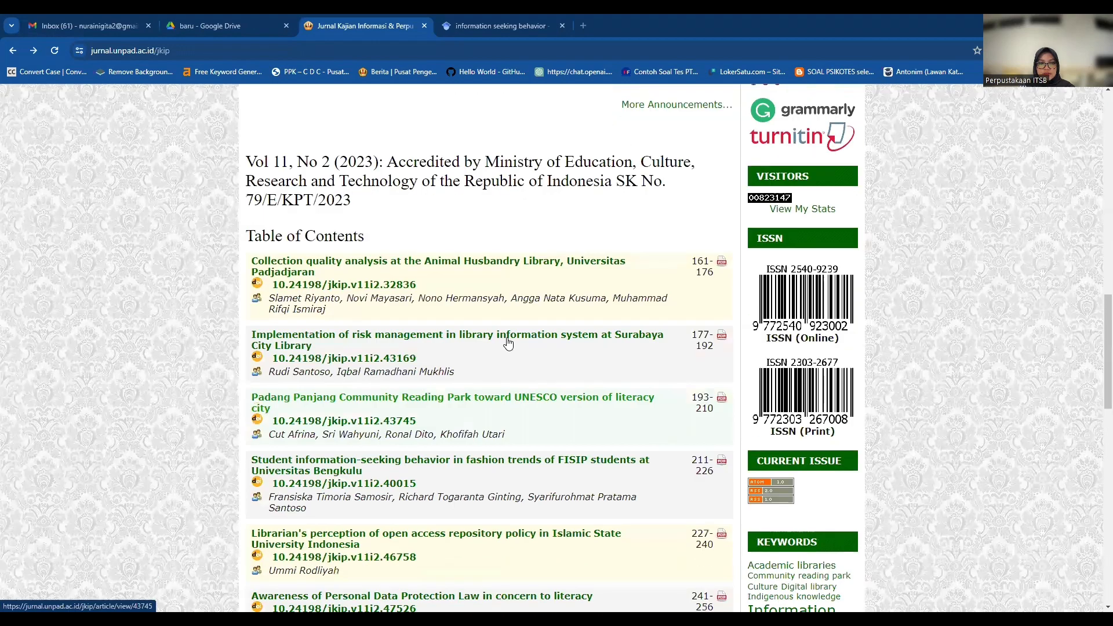
scroll(507, 343, down, 10)
scroll(572, 313, up, 8)
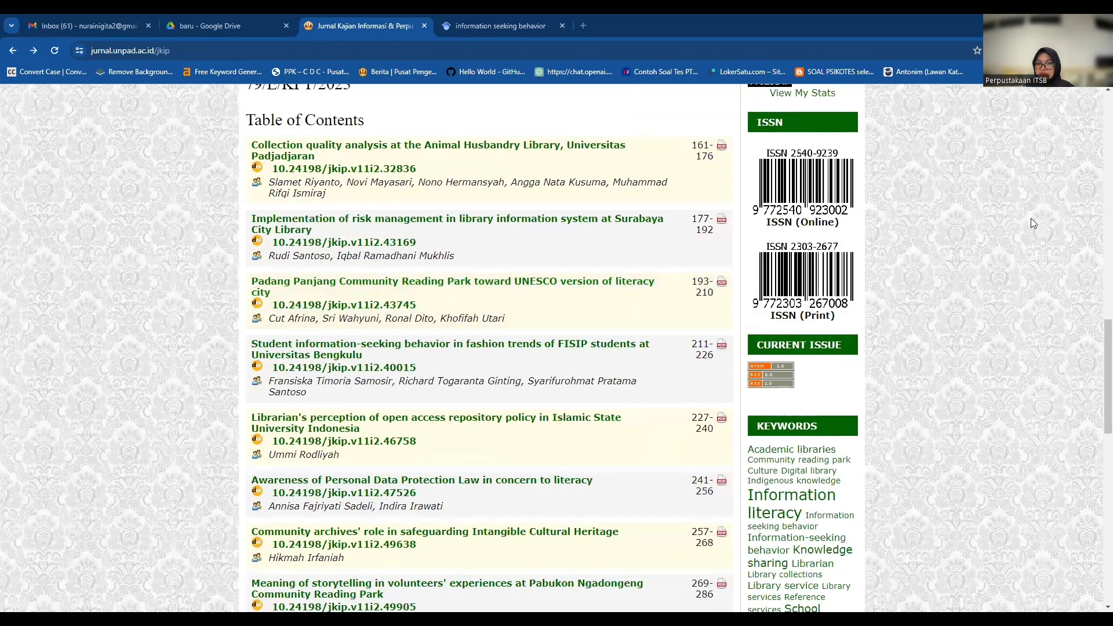
click(933, 104)
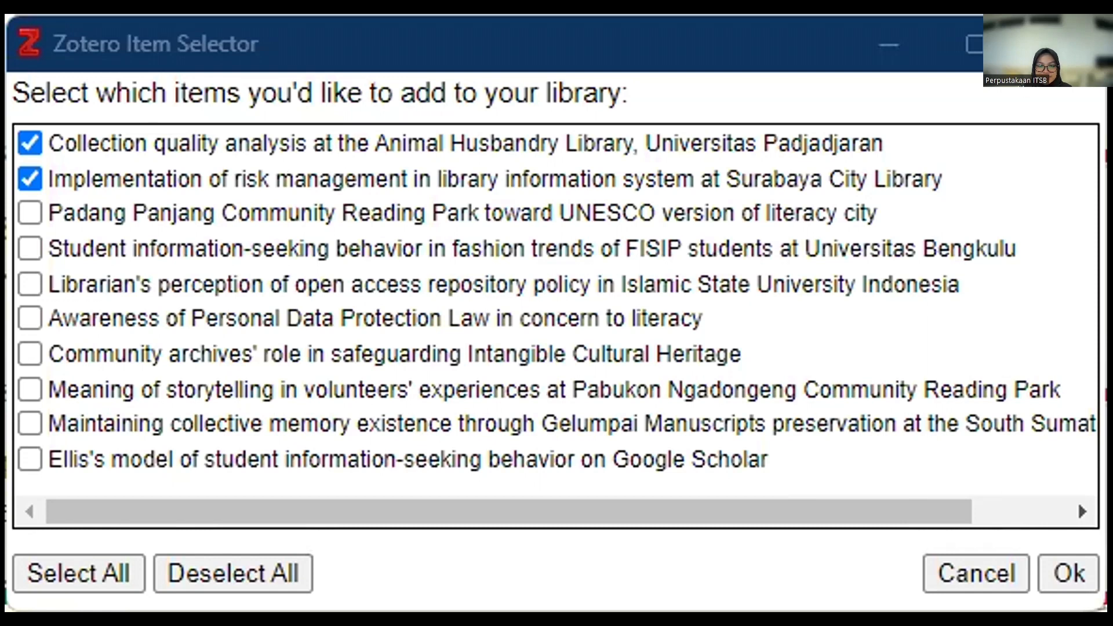
Tick Ellis's model, Meaning of storytelling and Awareness of Personal Data Protection, and save them to Zotero.
click(29, 459)
click(29, 389)
click(30, 318)
click(1037, 561)
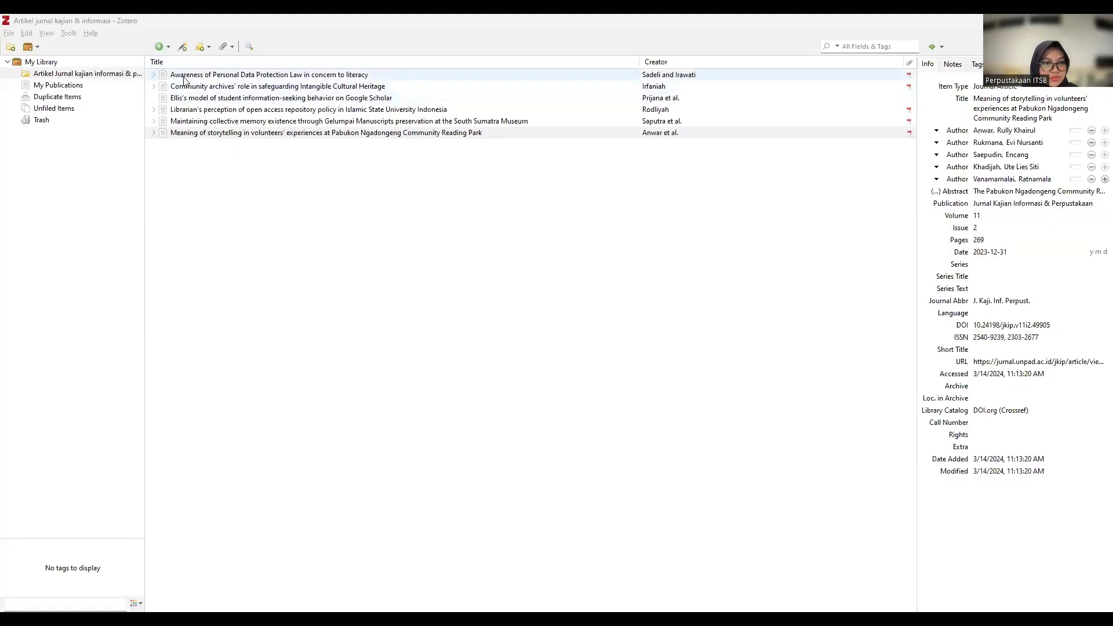
Review the details of the Librarian's perception, Maintaining collective memory and Meaning of storytelling items.
click(197, 109)
click(199, 121)
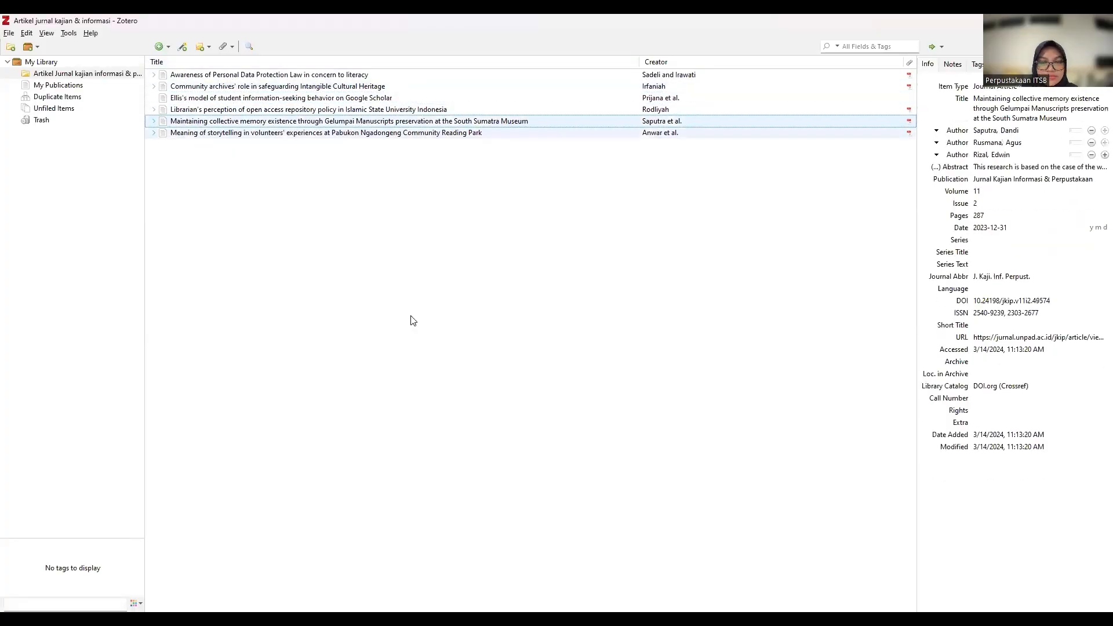
key(Down)
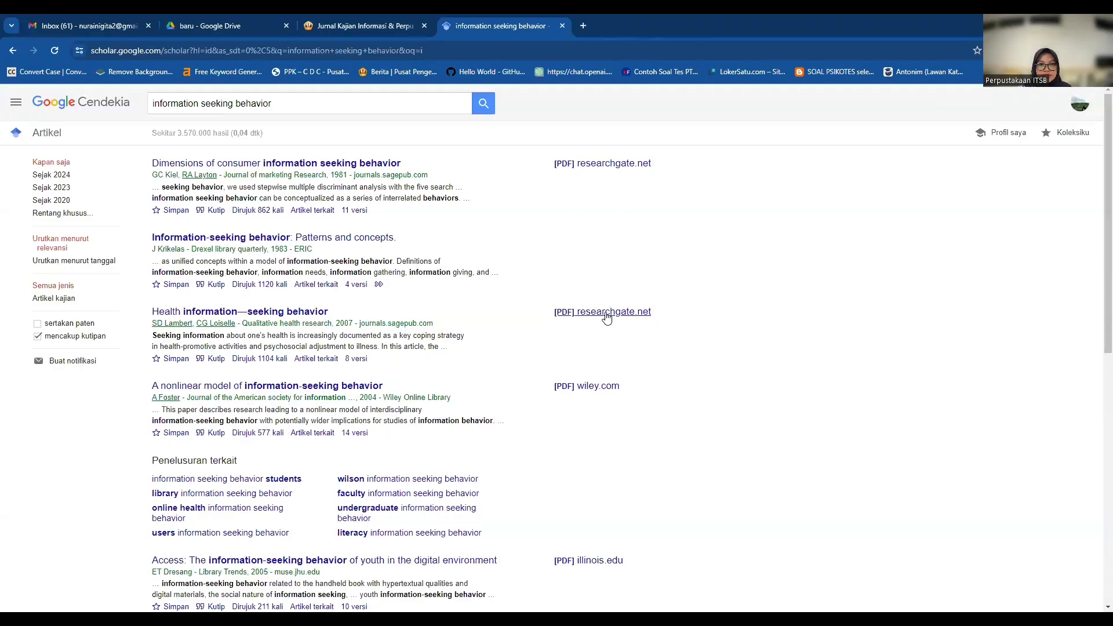
scroll(607, 318, down, 9)
Save every 'information seeking behavior' Scholar result on the page to Zotero using Select All.
scroll(891, 165, up, 9)
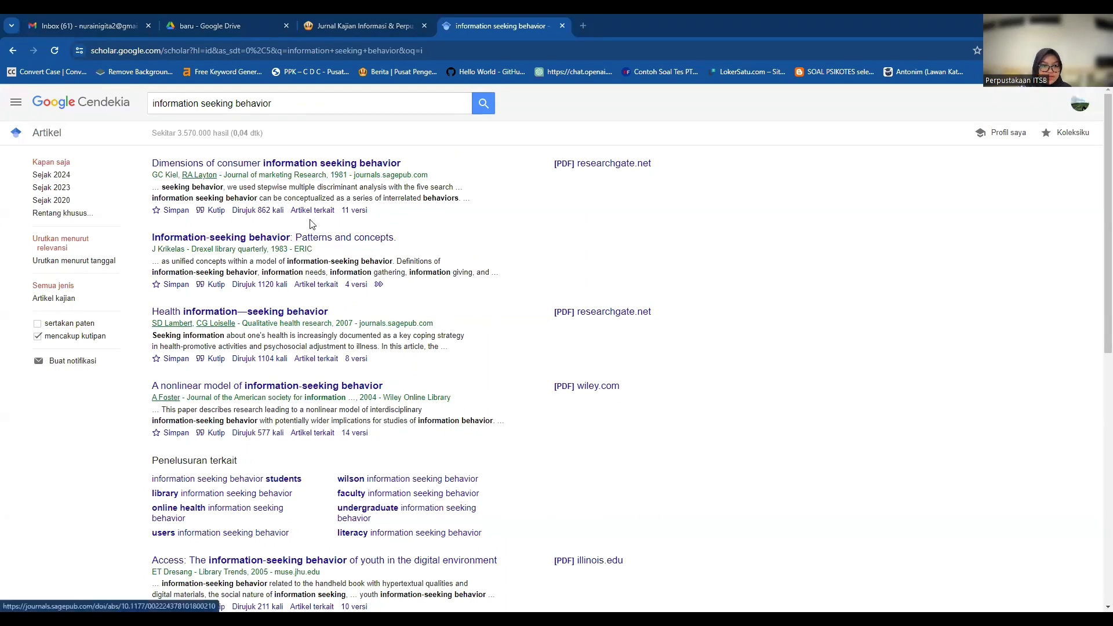
scroll(312, 225, down, 9)
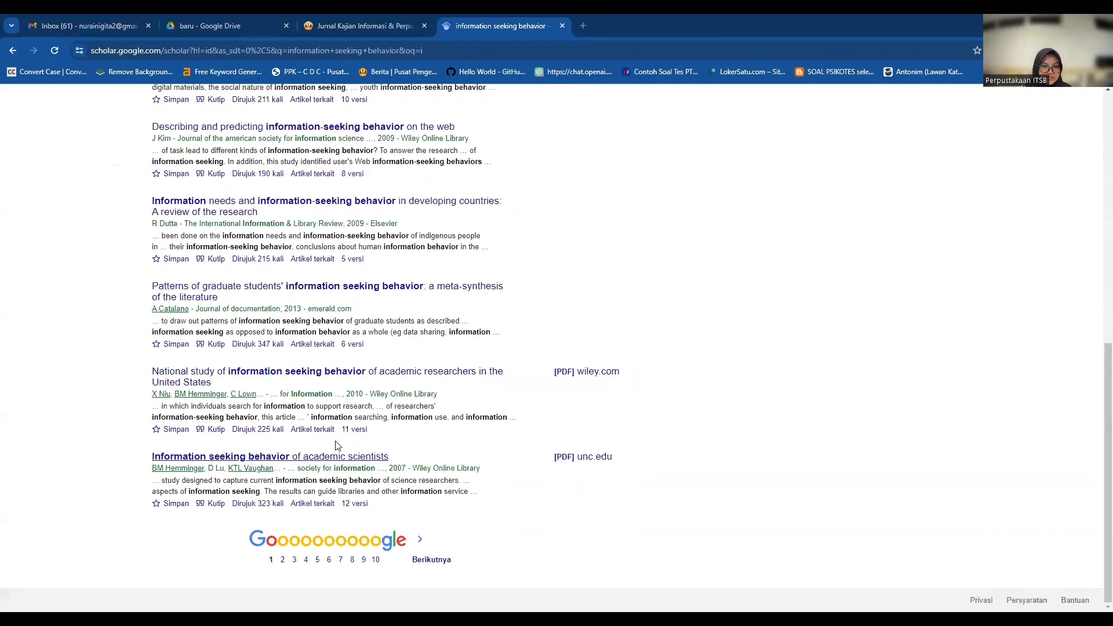
click(1010, 50)
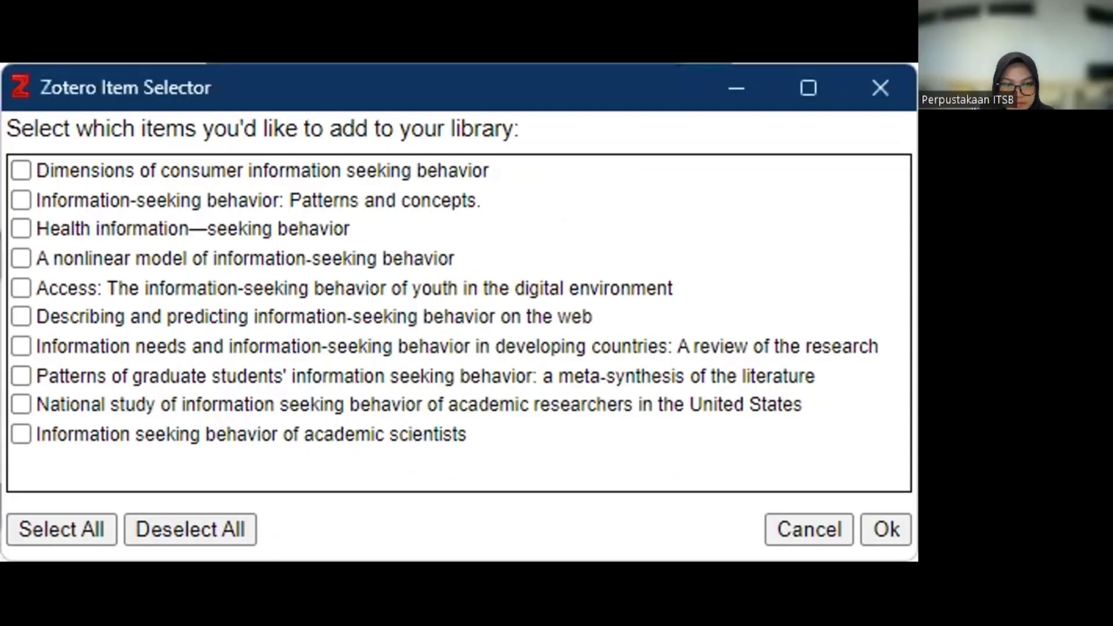
click(18, 169)
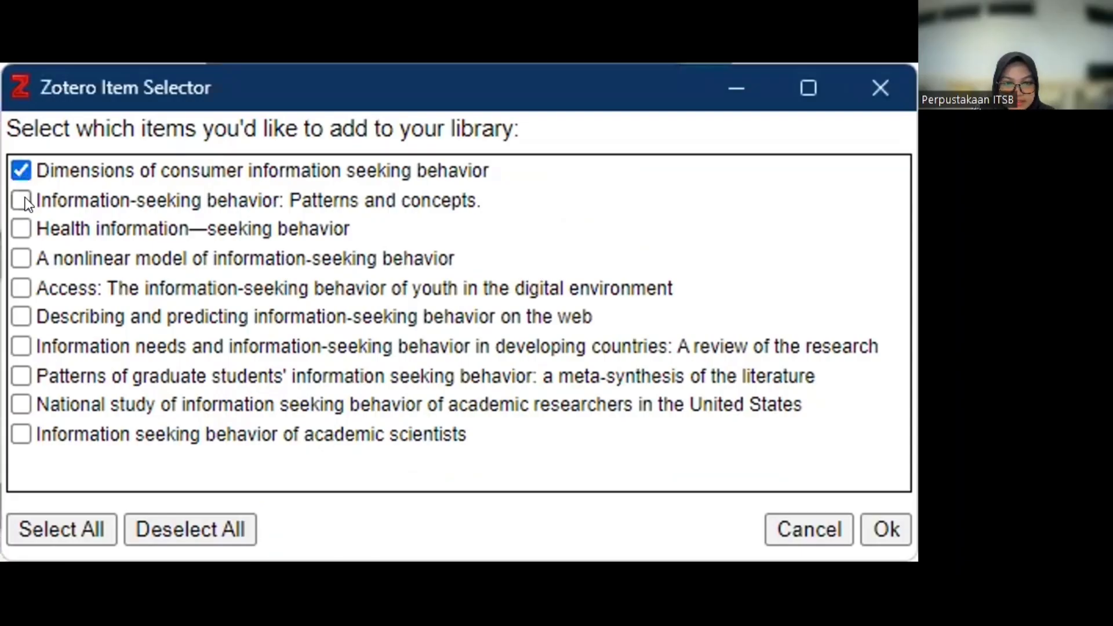
click(78, 517)
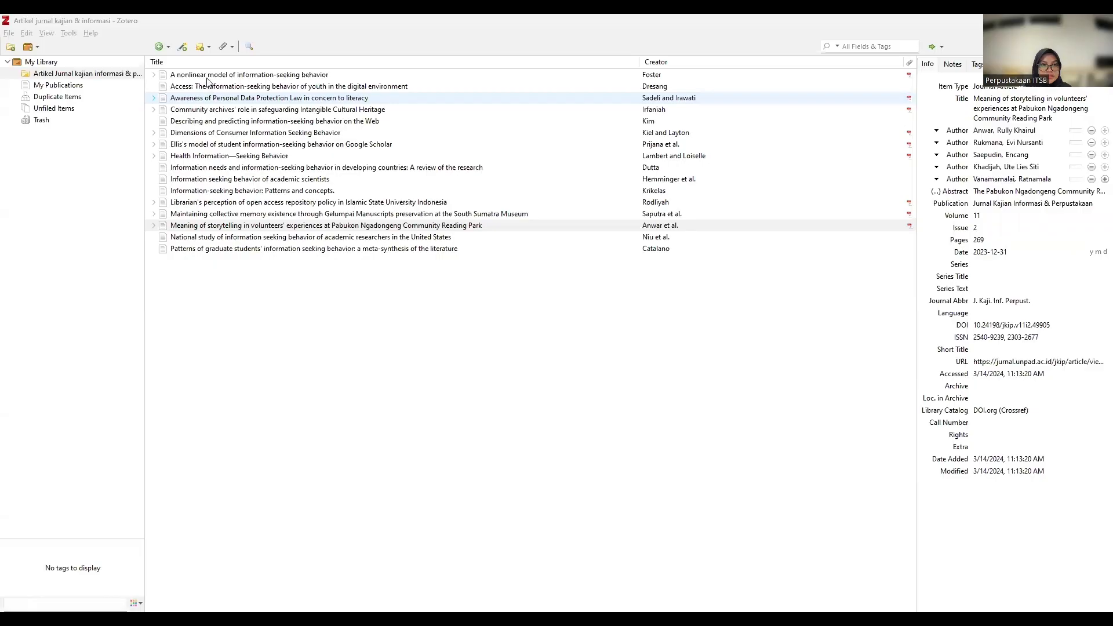
Check the Info pane of the National study, Access, Health Information–Seeking Behavior and Librarian's perception items.
click(228, 238)
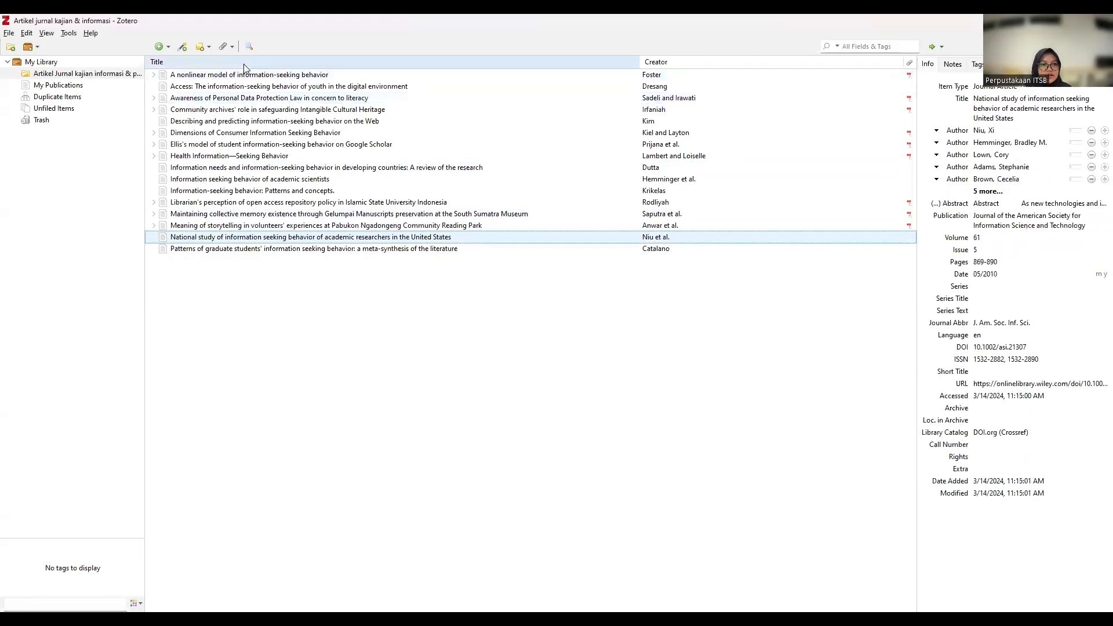
click(245, 86)
click(261, 156)
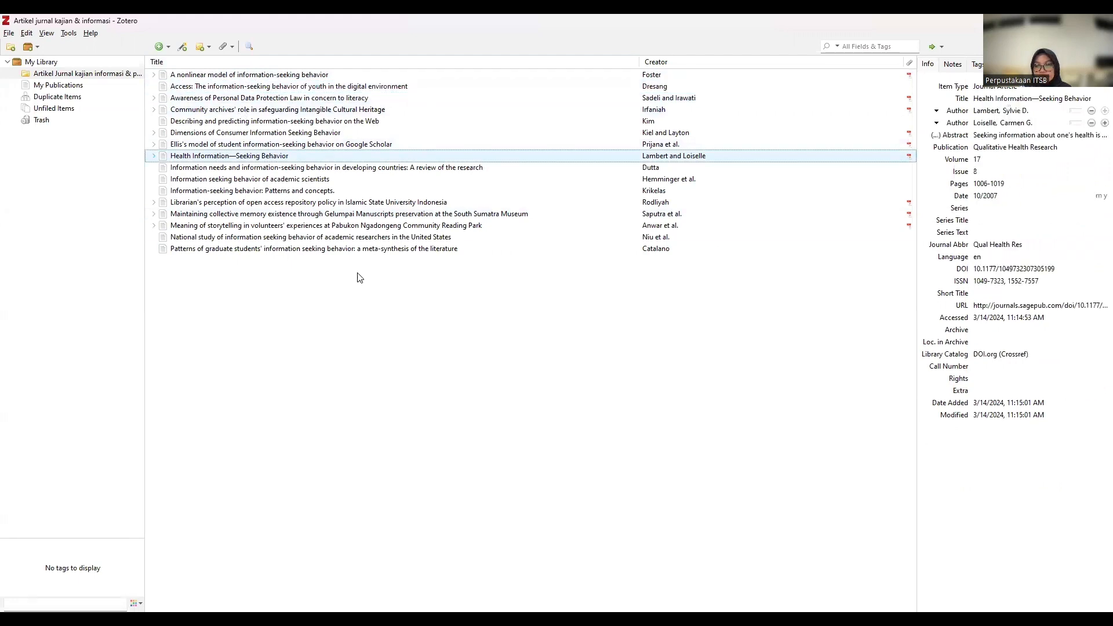
click(325, 237)
click(308, 203)
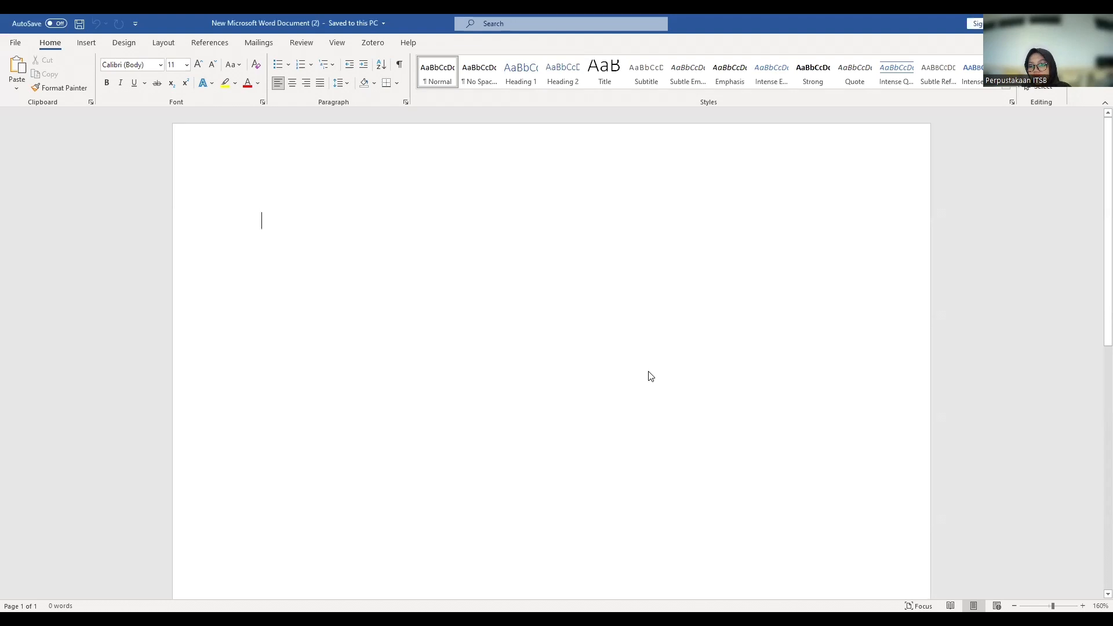
Type the heading 'Sitasi/Kutipan' on the document's first line and start a new line below.
scroll(648, 371, down, 1)
scroll(647, 371, down, 3)
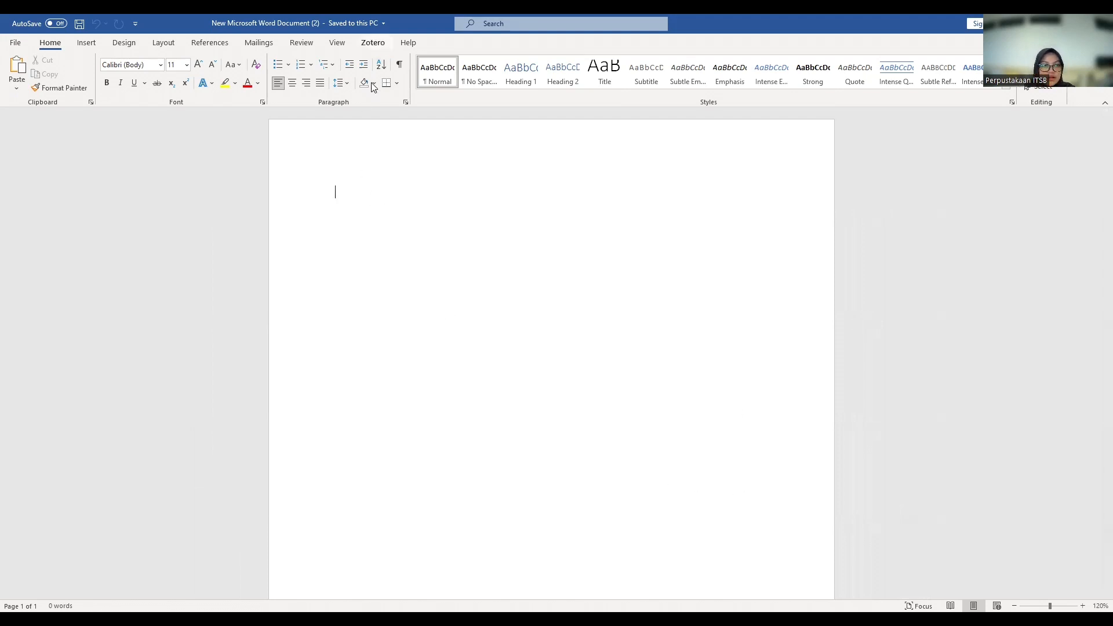
click(372, 42)
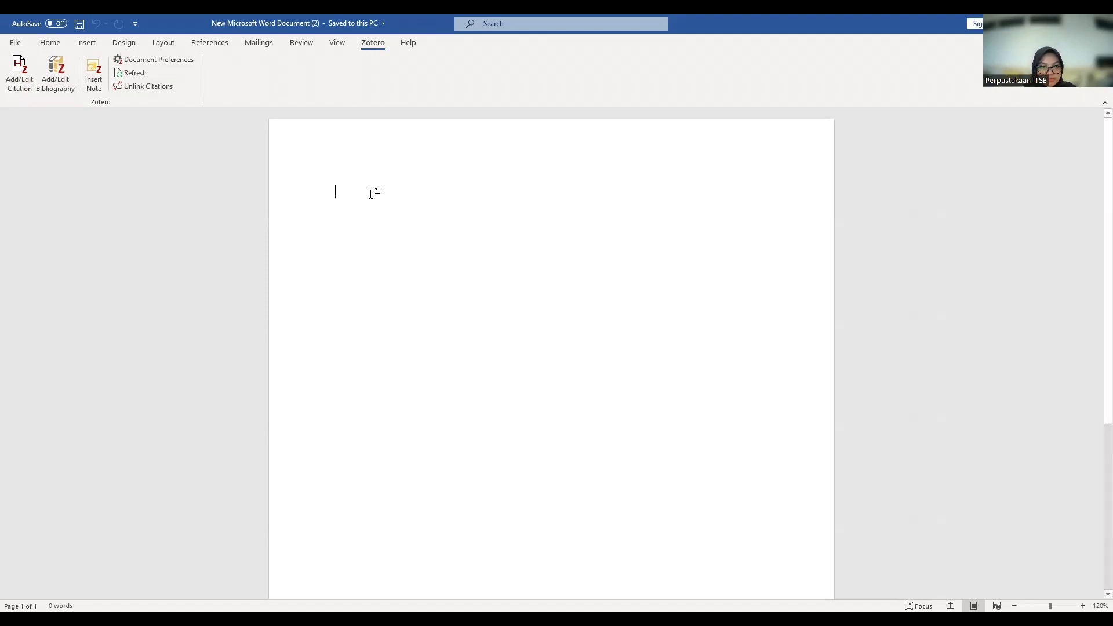
text(Si)
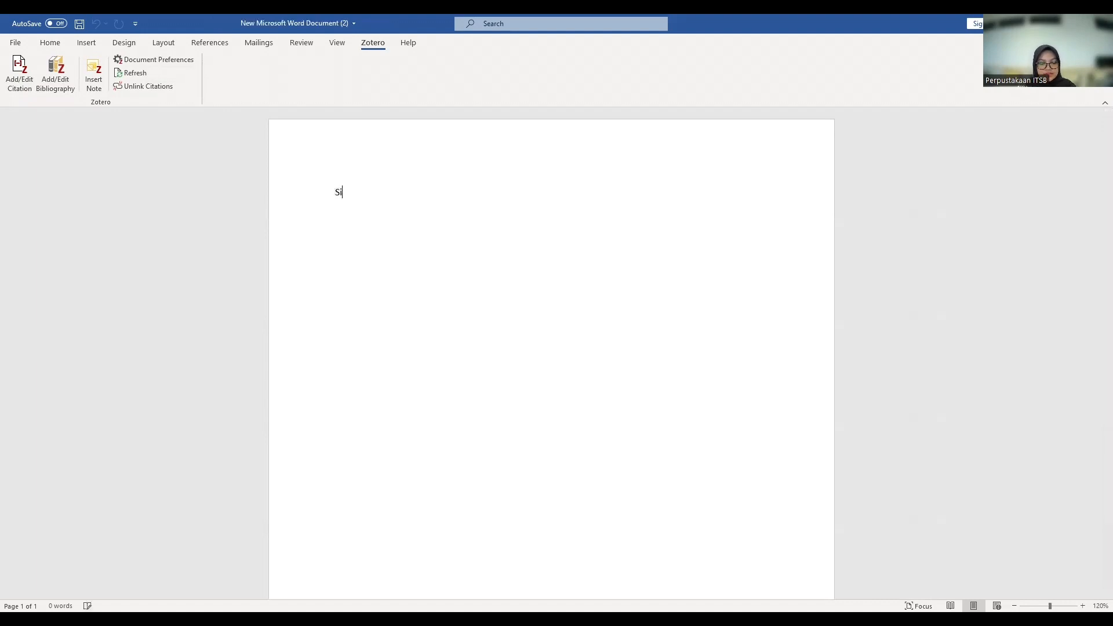
text(tasi/Kutipan)
key(Return)
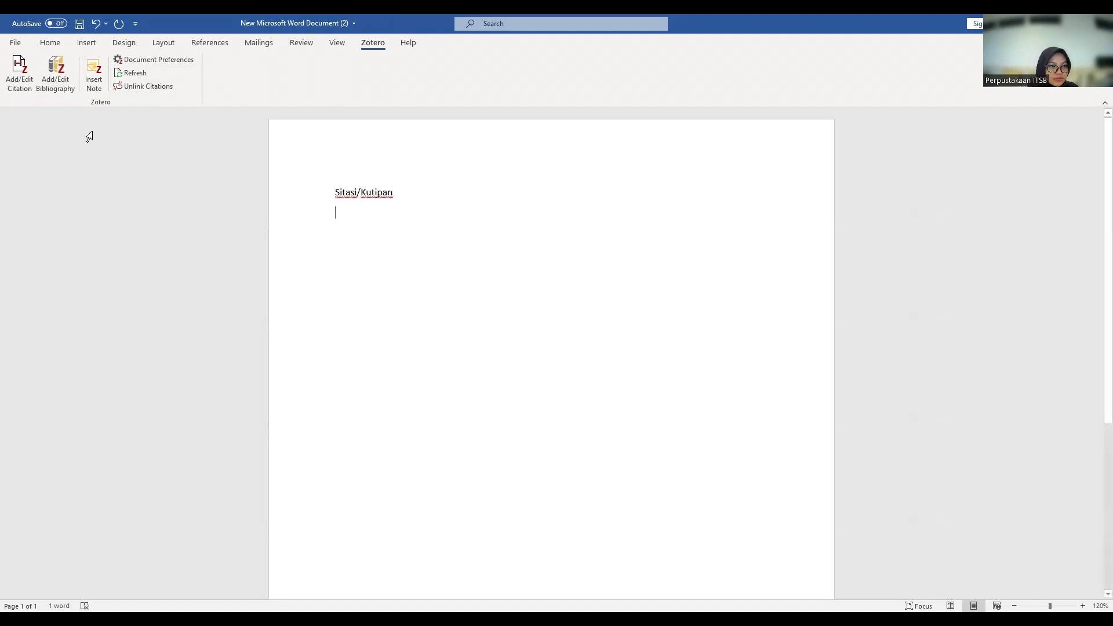
Insert a Zotero citation placeholder and type 'Informasi adalah blalbalda' in front of it.
click(17, 72)
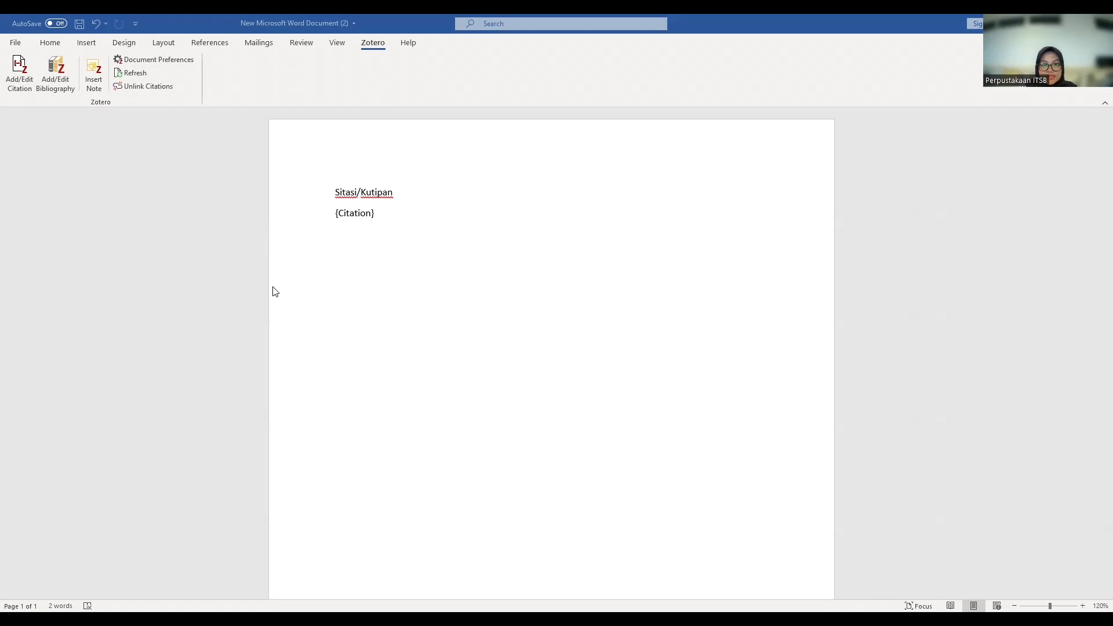
click(337, 214)
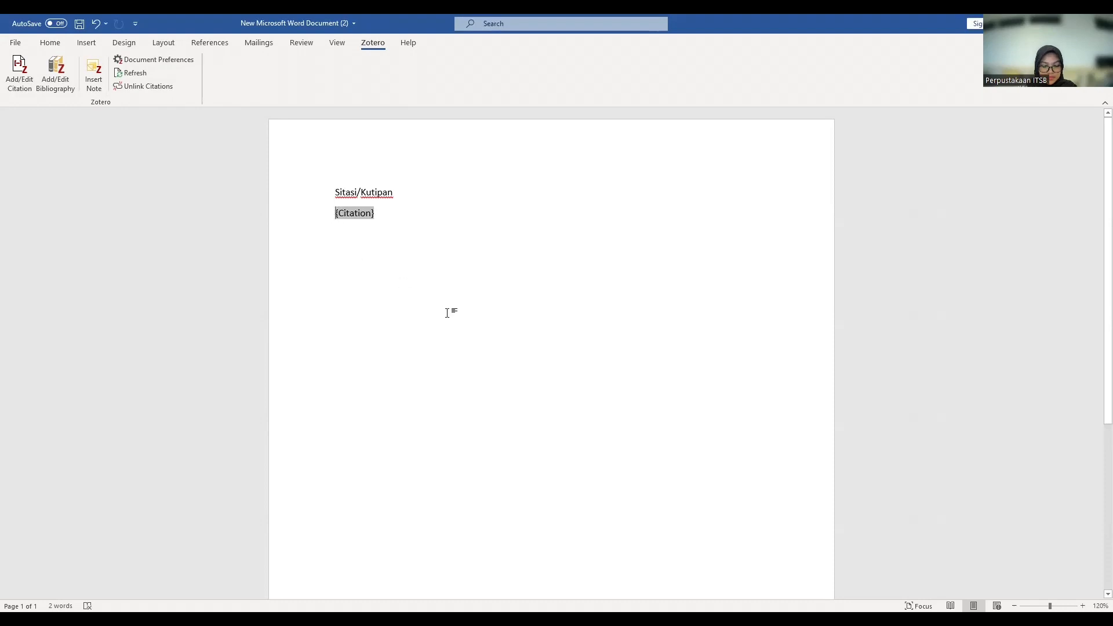
text(Informasi )
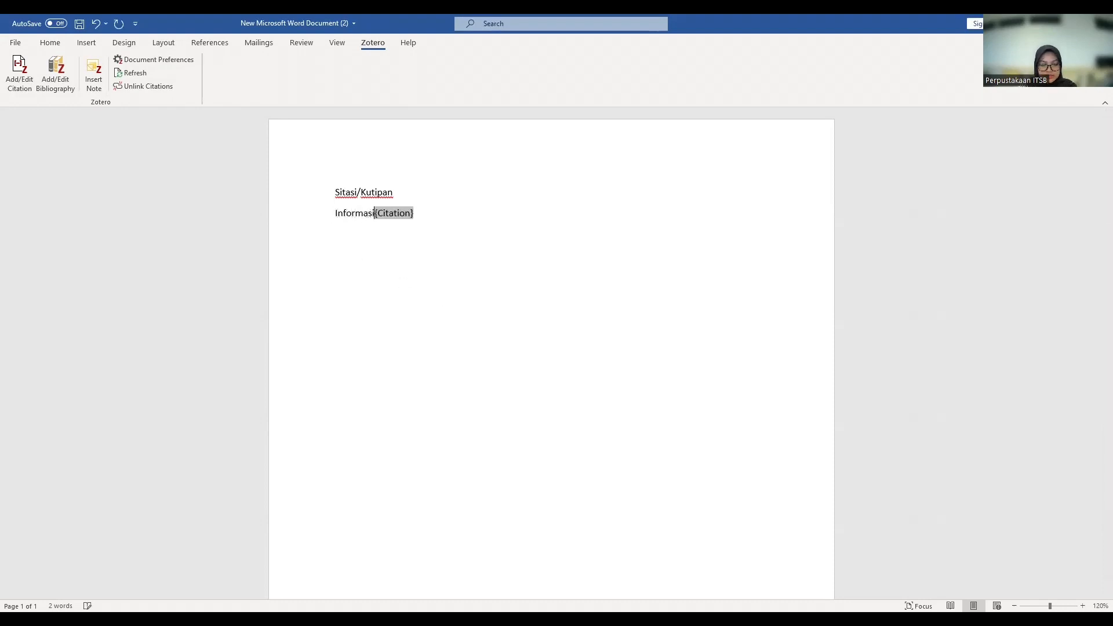
text(b)
key(BackSpace)
text(adala)
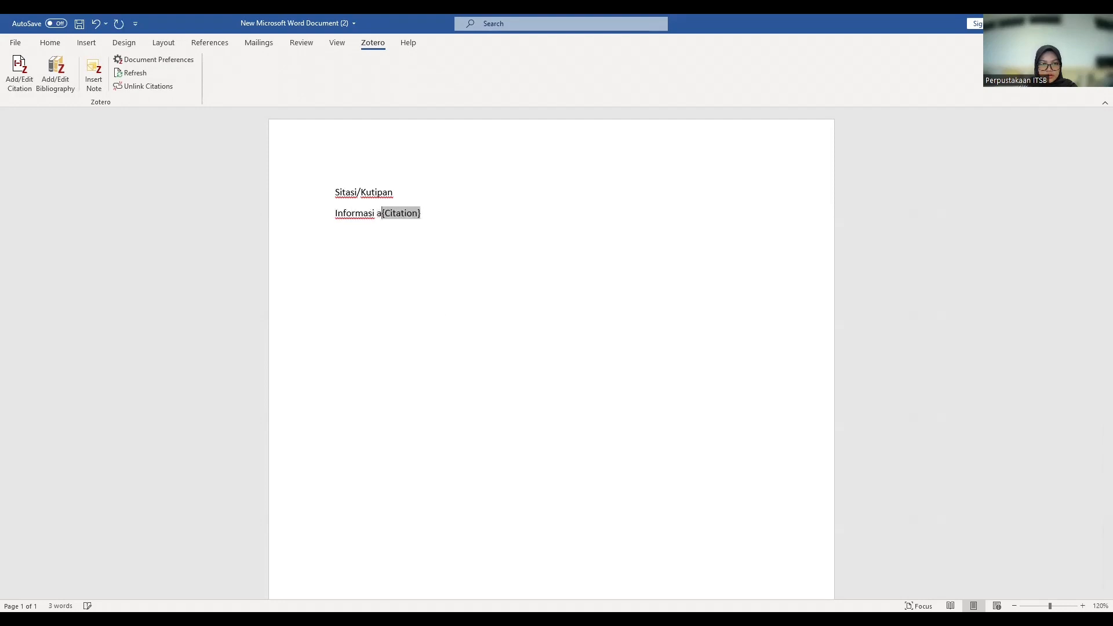
key(BackSpace)
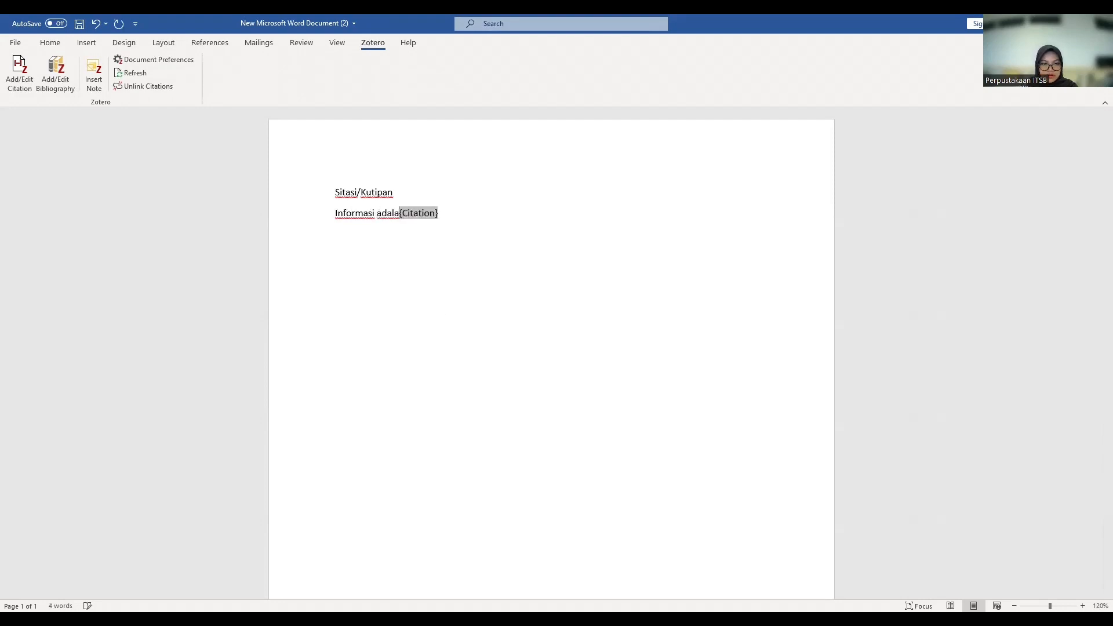
text(h blalbalda)
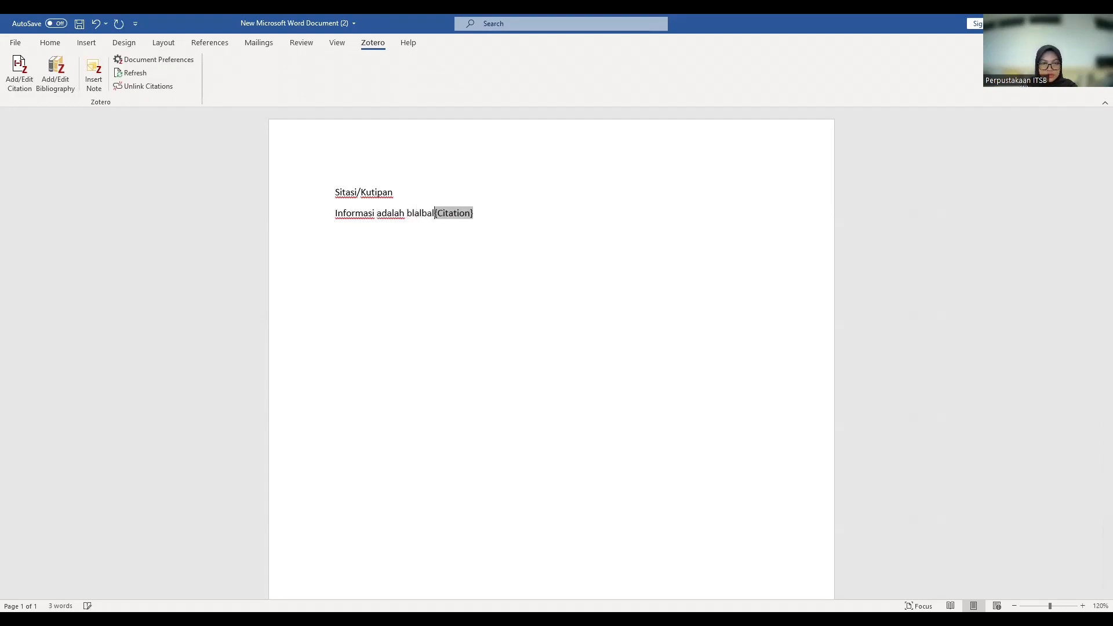
Fill the {Citation} placeholder with Hemminger et al., 2007, then start a new line.
click(478, 214)
double_click(484, 209)
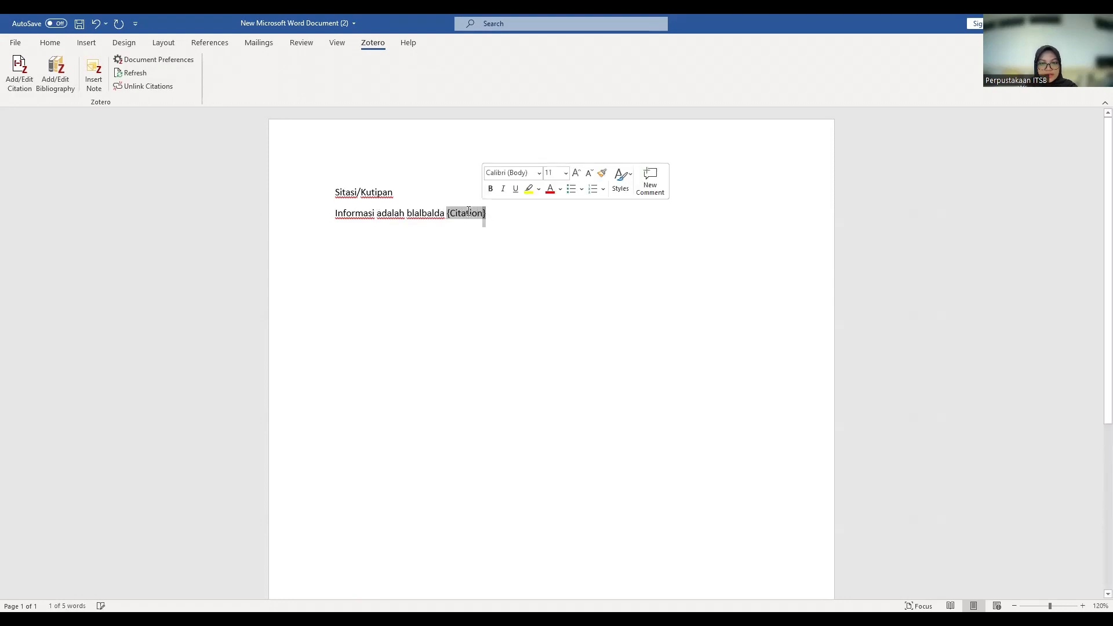
click(24, 77)
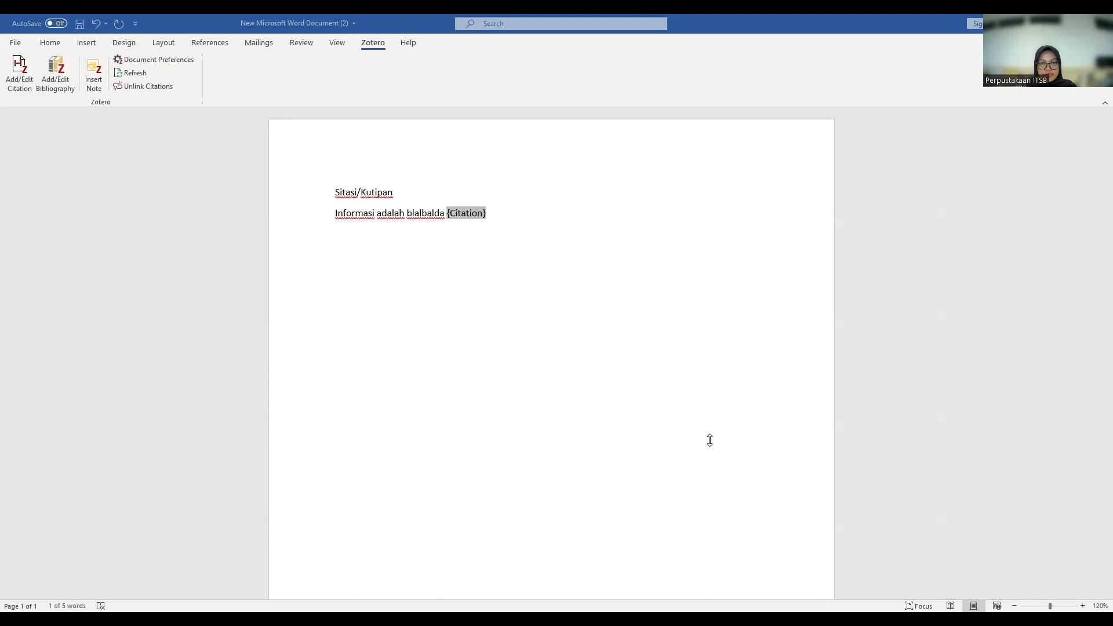
click(571, 212)
key(Return)
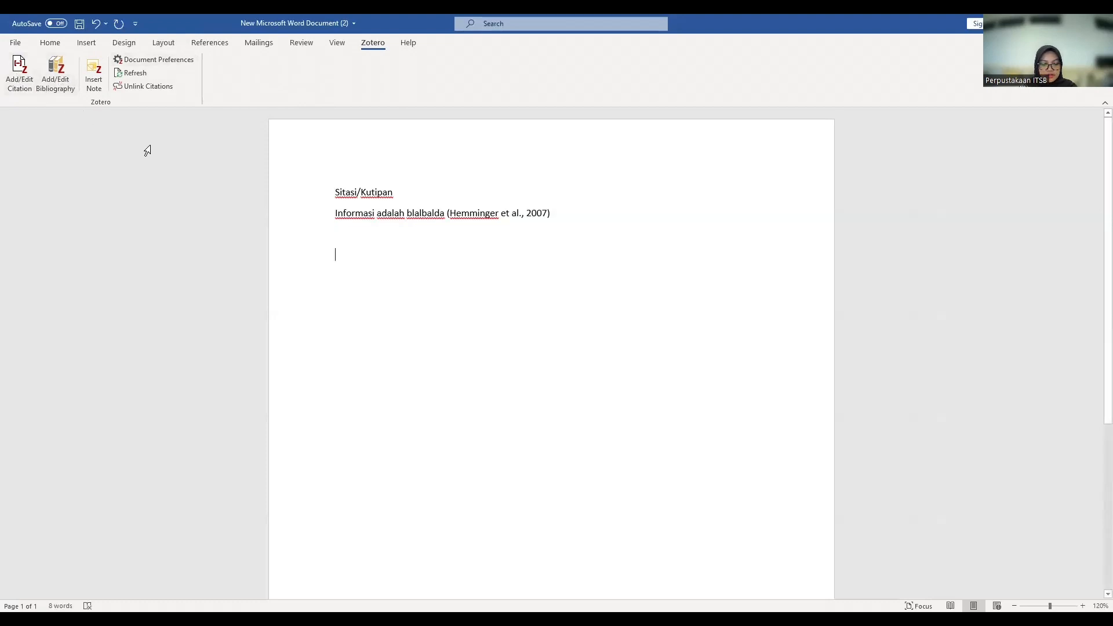
Type 'Perilaku informasi blbbla' and cite (Sadeli & Irawati, 2023) after it.
text(Perilaku informasi blbbla)
click(20, 73)
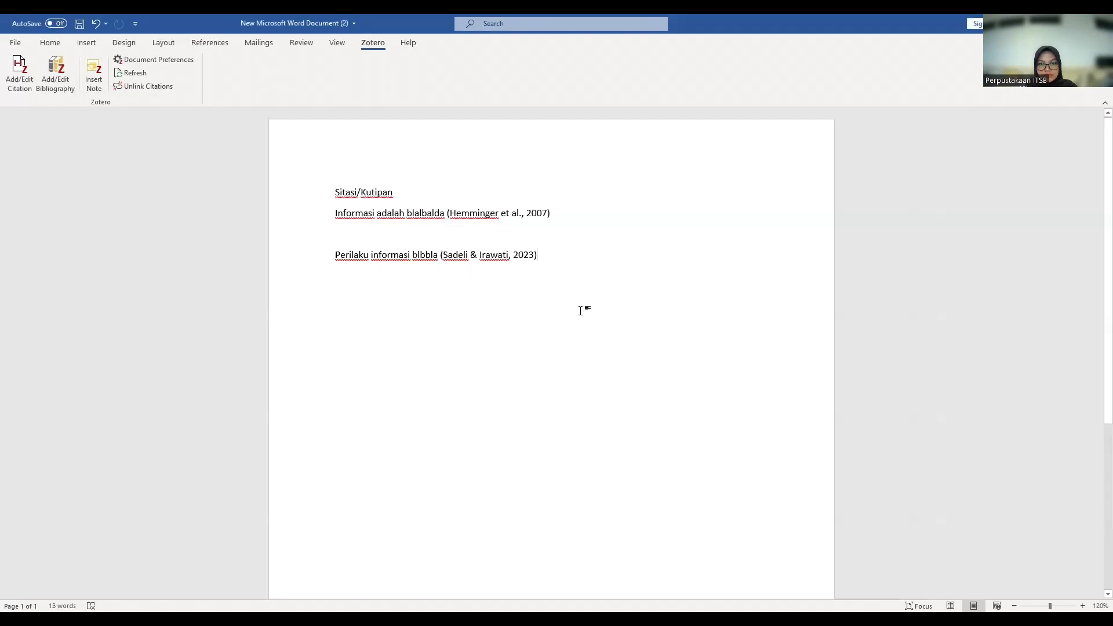
Add a (Prijana et al., 2023) citation on its own line, then type the 'Daftar Pustaka' heading.
key(Return)
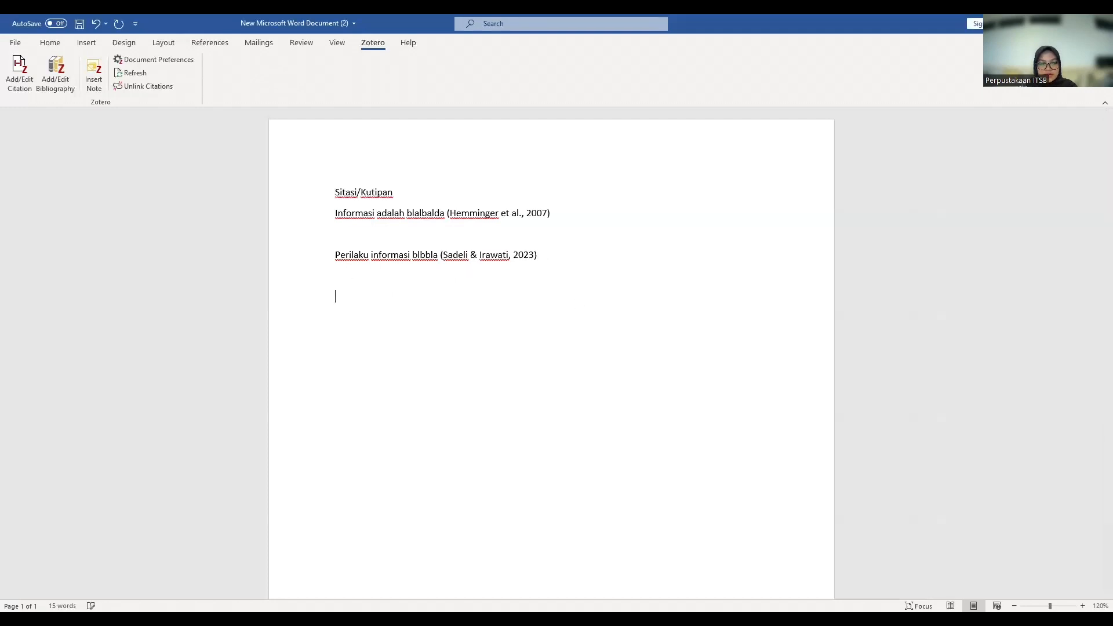
click(19, 74)
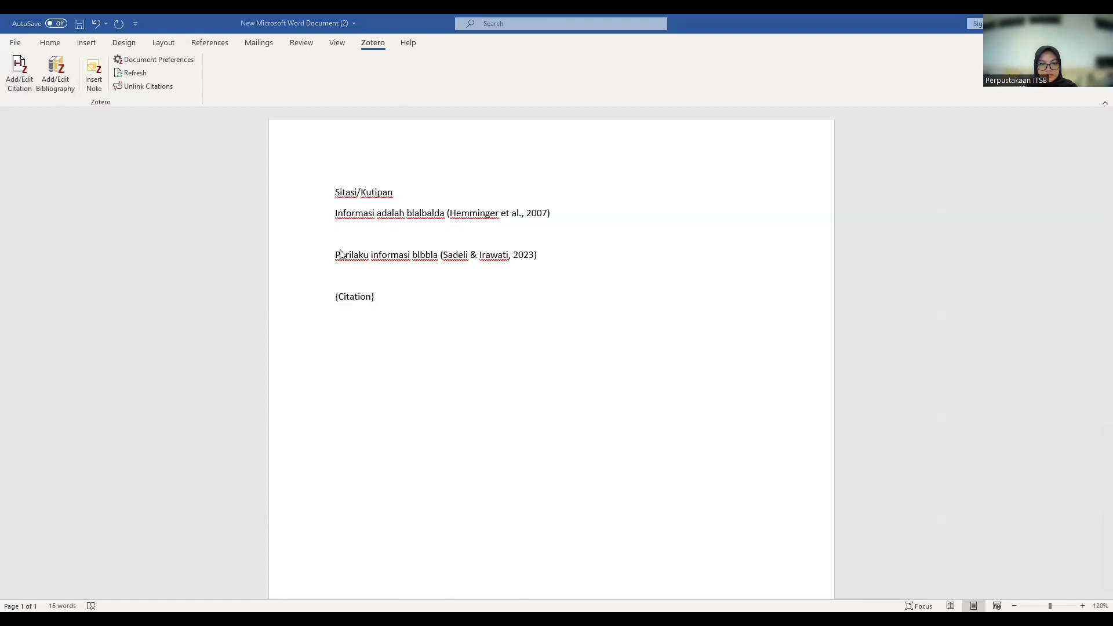
key(Return)
key(Return)
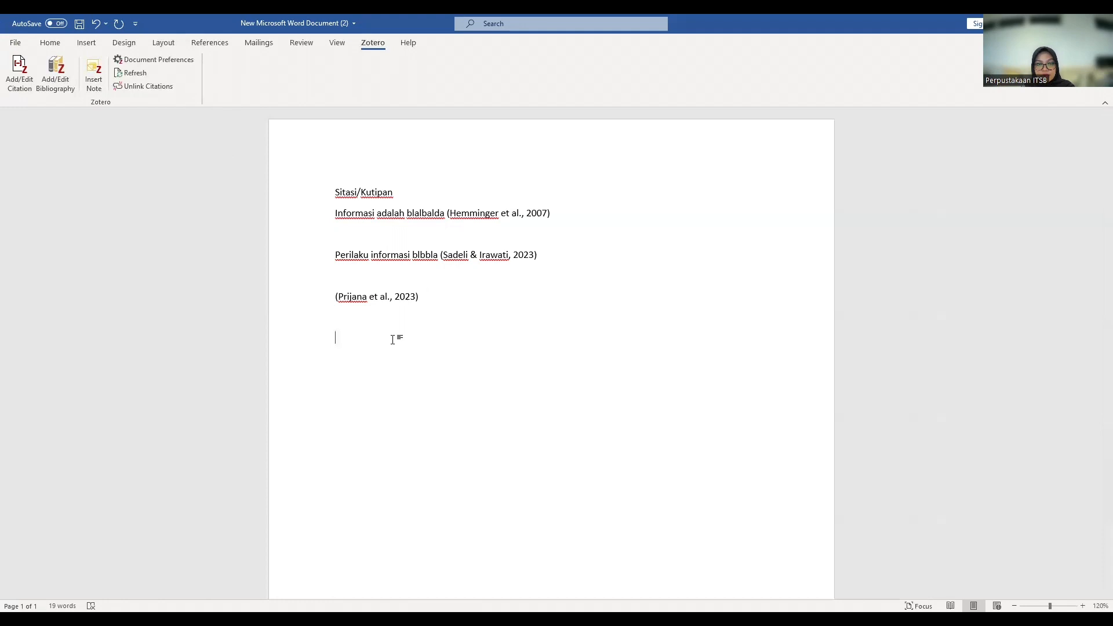
text(Daftar Pustaka)
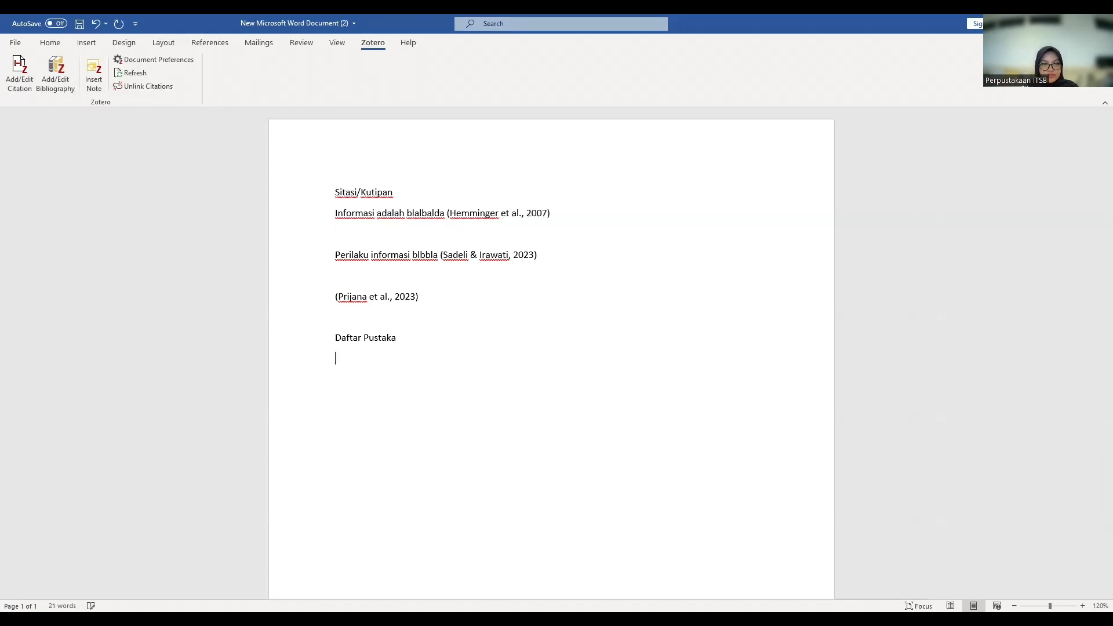
Insert a Zotero APA bibliography listing Hemminger, Prijana and Sadeli & Irawati under Daftar Pustaka.
click(56, 83)
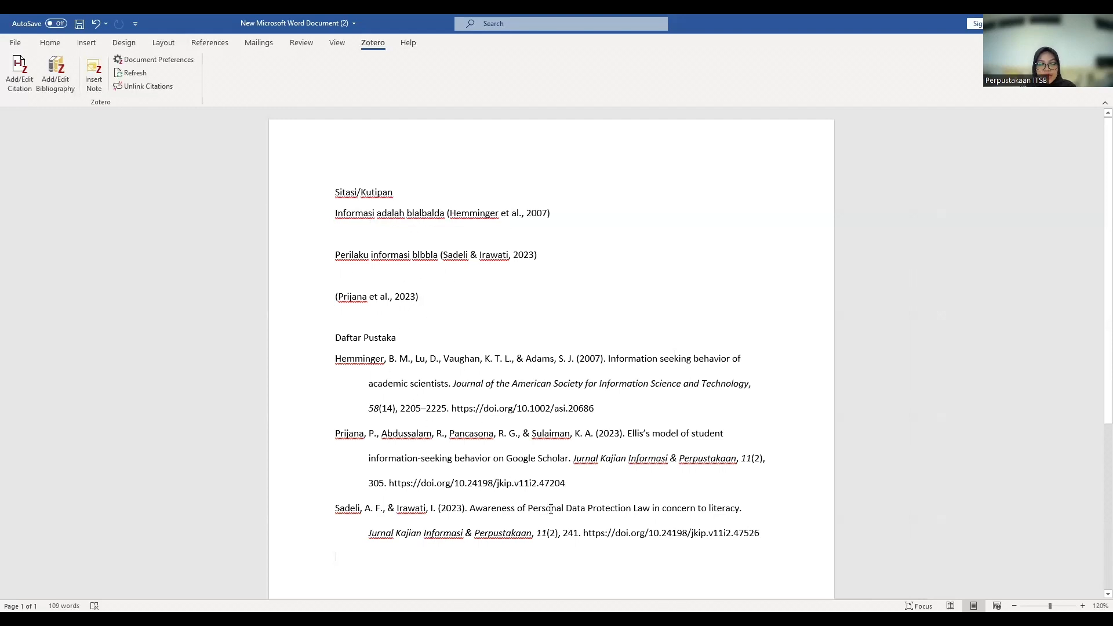
scroll(551, 509, down, 1)
scroll(632, 500, up, 1)
scroll(464, 423, down, 2)
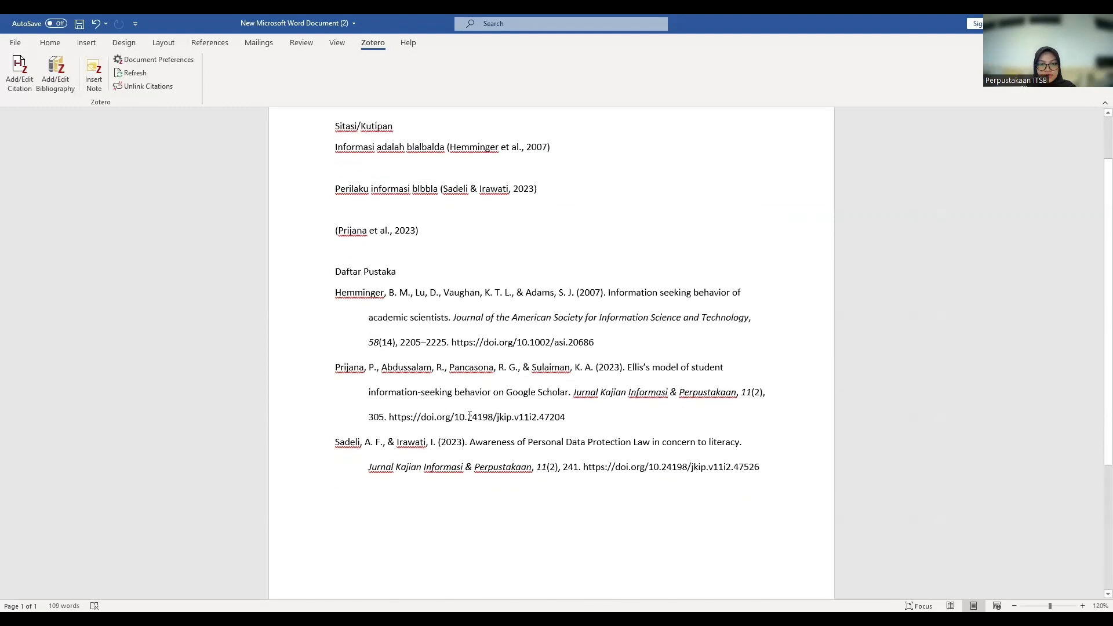
scroll(470, 416, up, 2)
Add an (Anwar et al., 2023) citation on a new line below the Prijana citation.
click(467, 296)
key(Return)
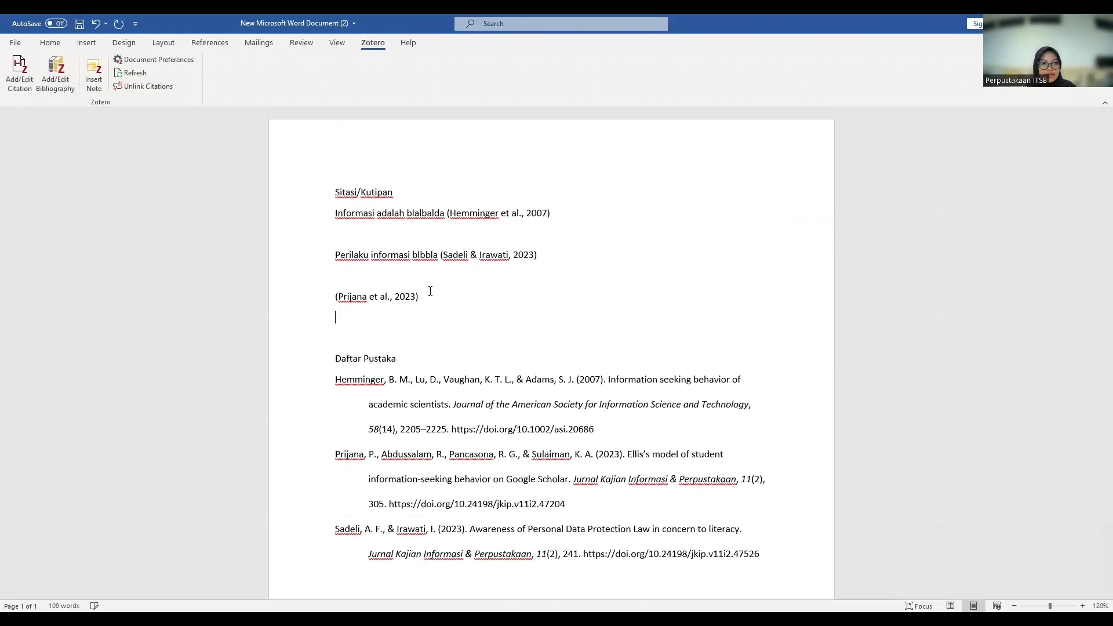
click(25, 83)
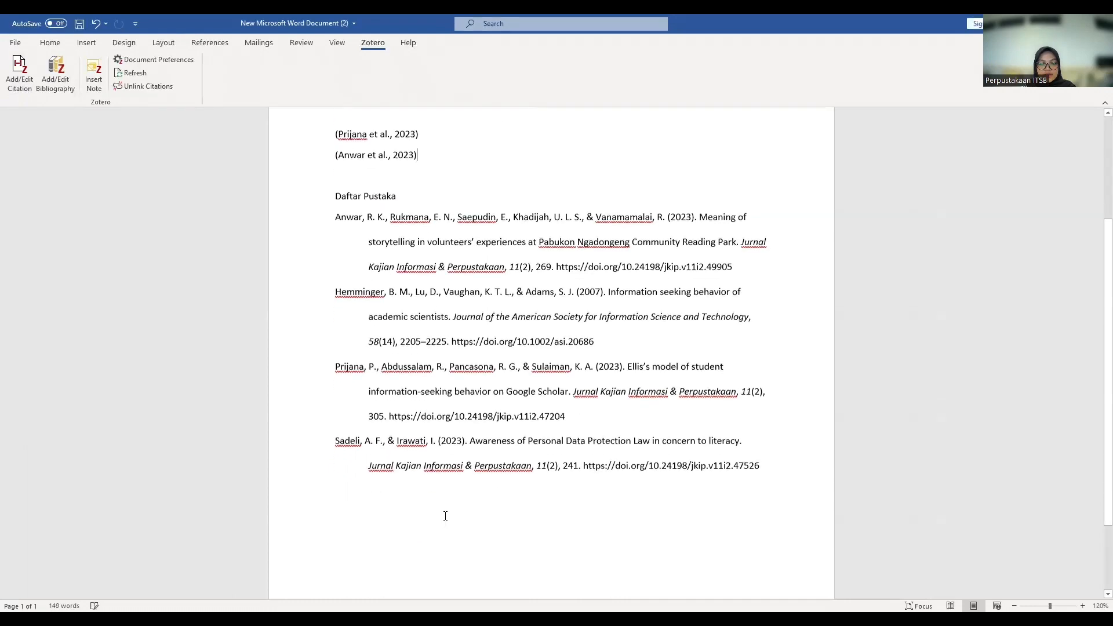
scroll(541, 436, down, 6)
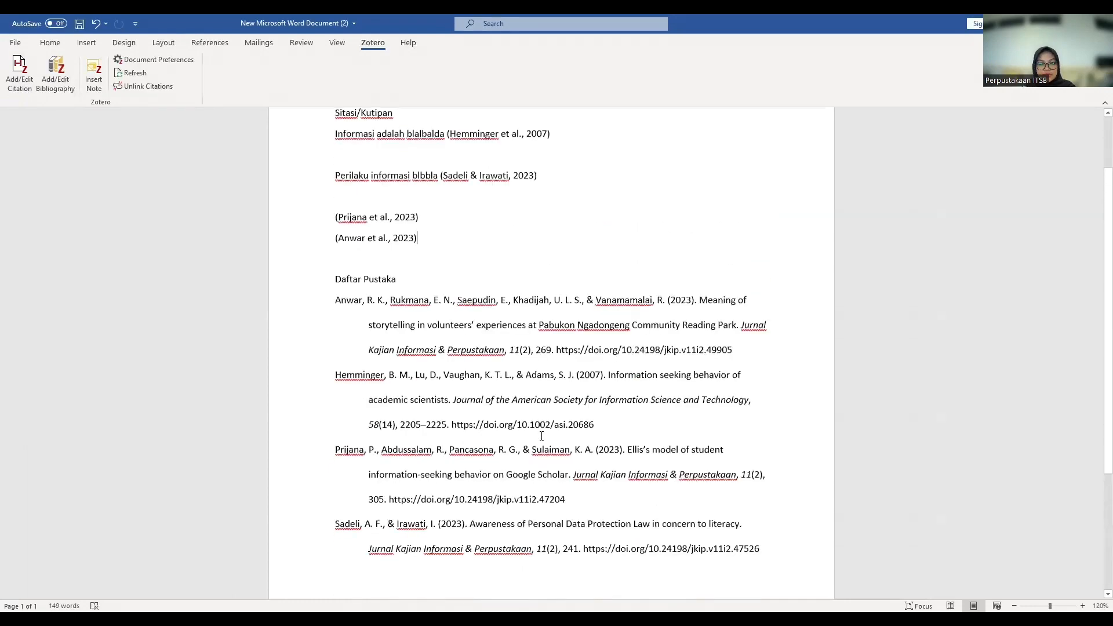
scroll(542, 436, up, 3)
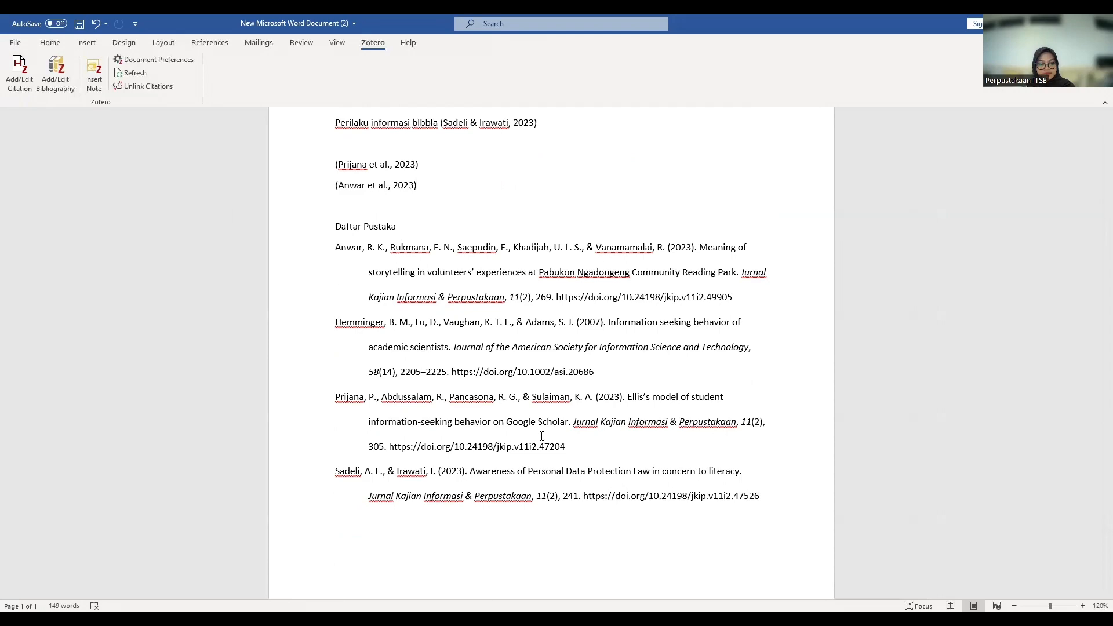
scroll(542, 436, up, 4)
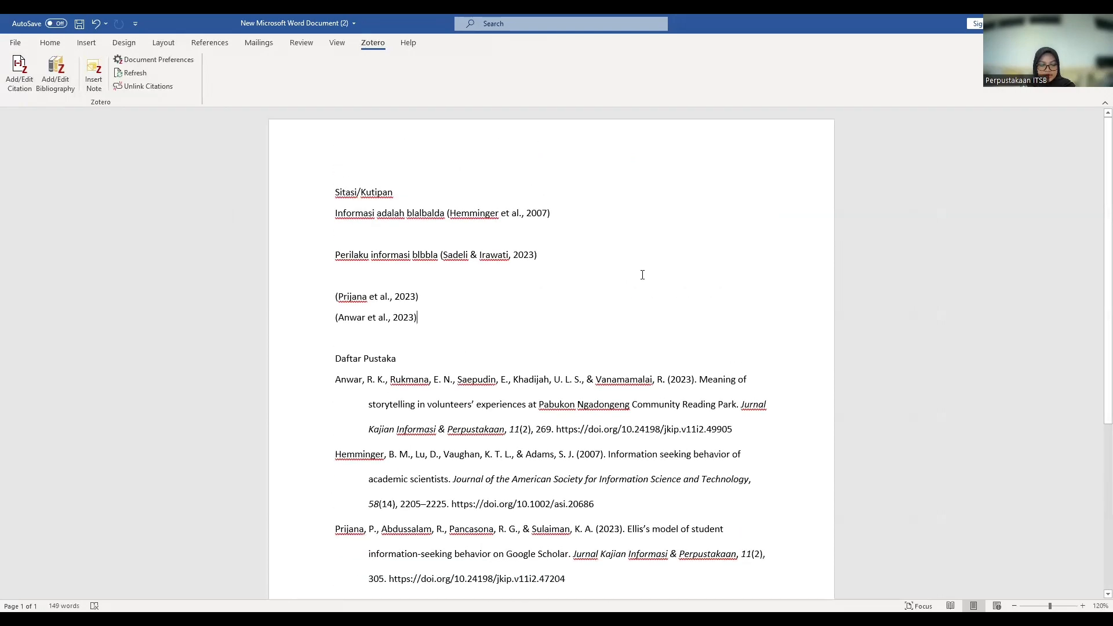